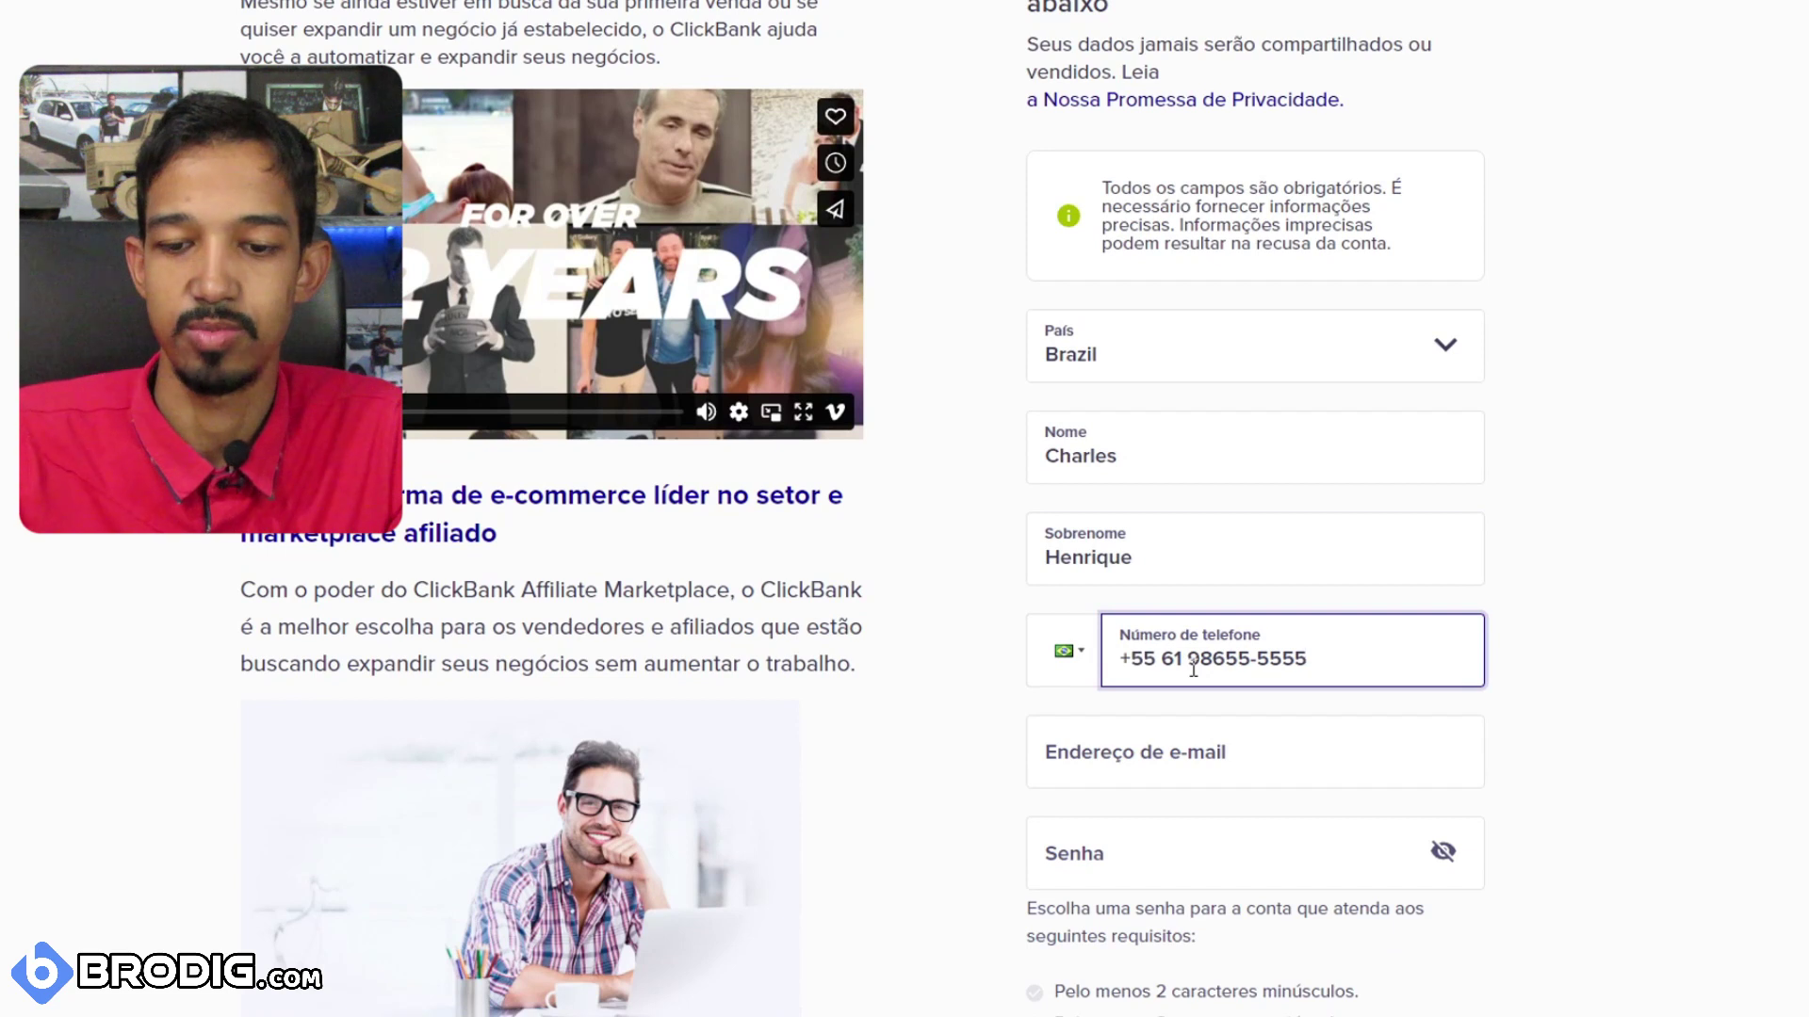
# Step: Enter the e-mail address and a password that meets every requirement
pyautogui.click(1155, 764)
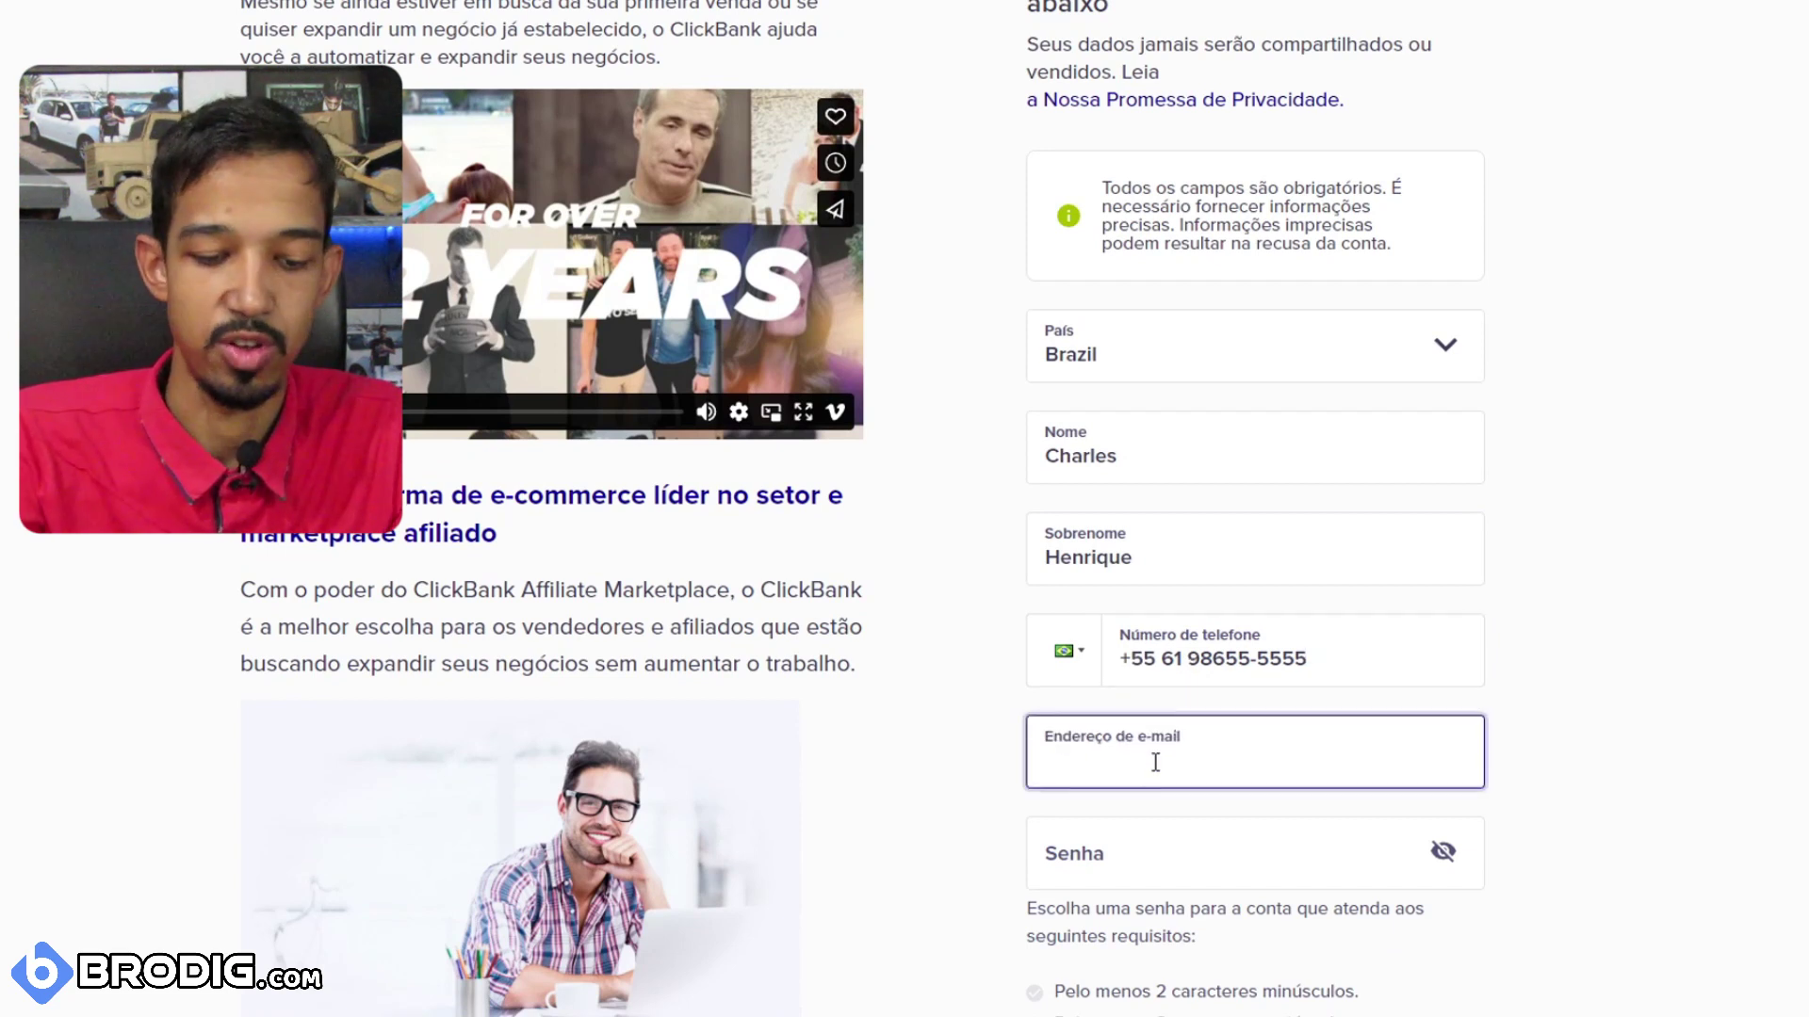
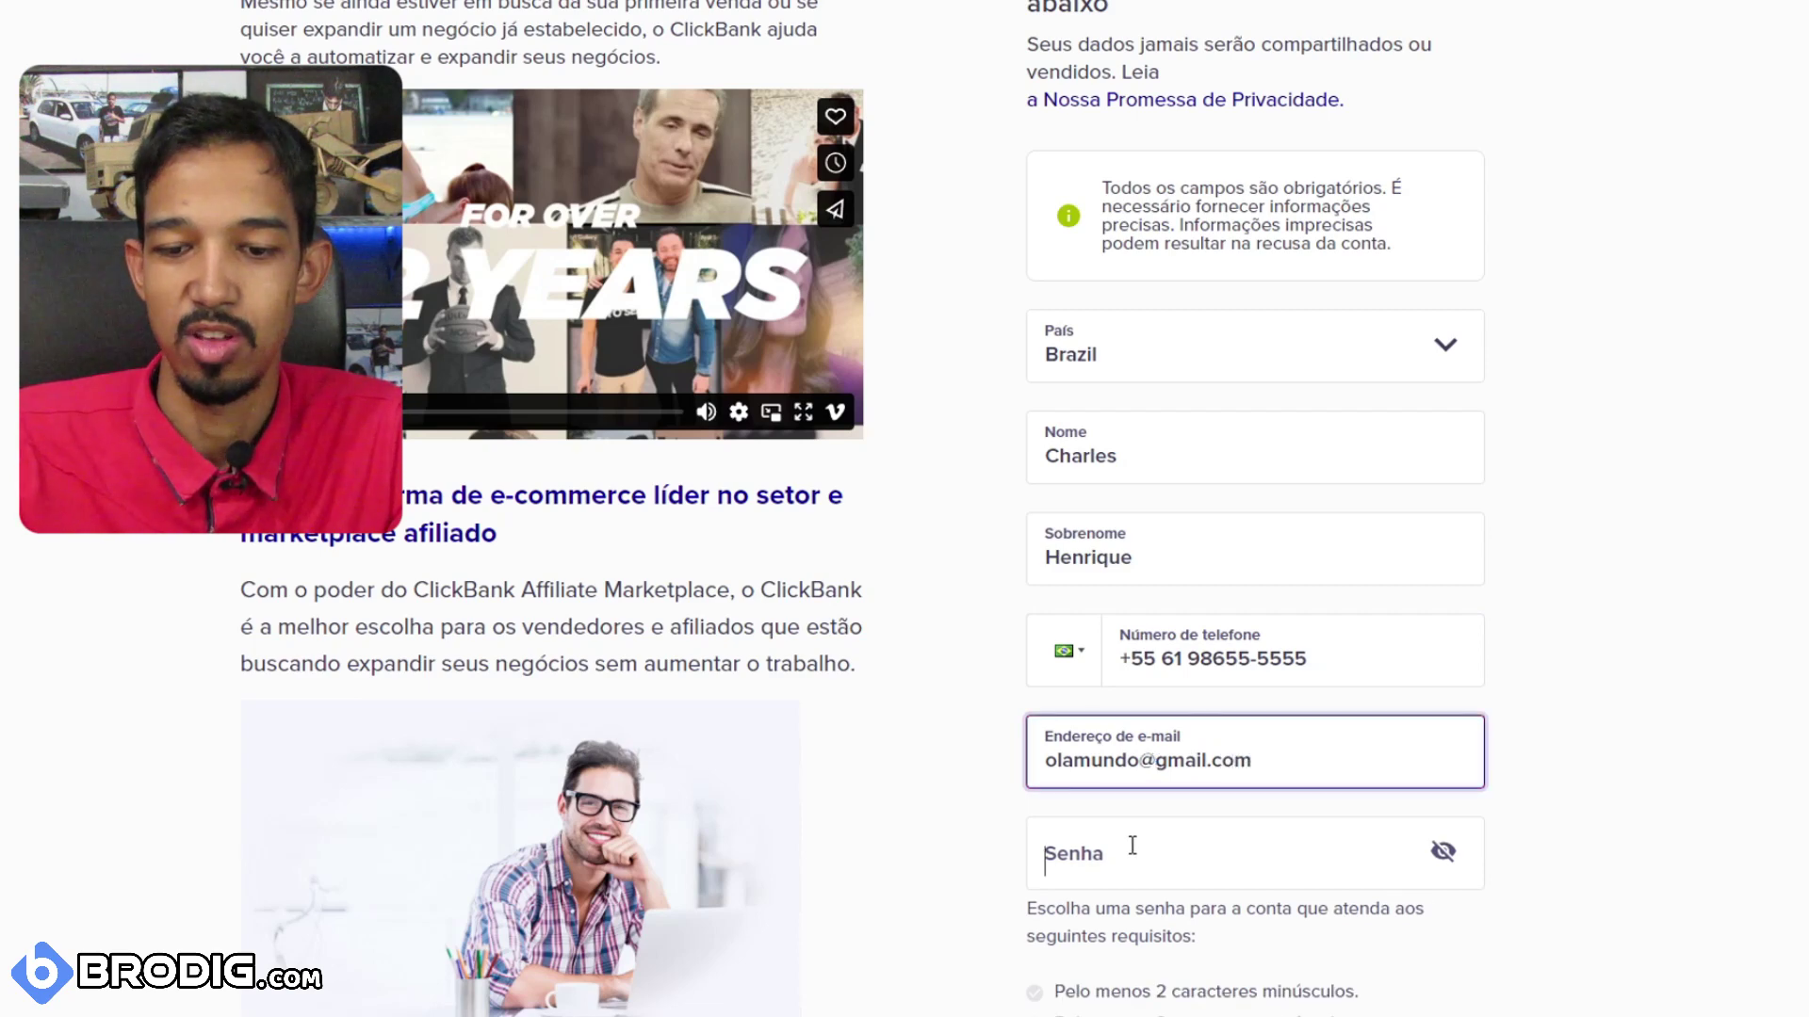
pyautogui.click(1132, 845)
pyautogui.scroll(-3, 1132, 845)
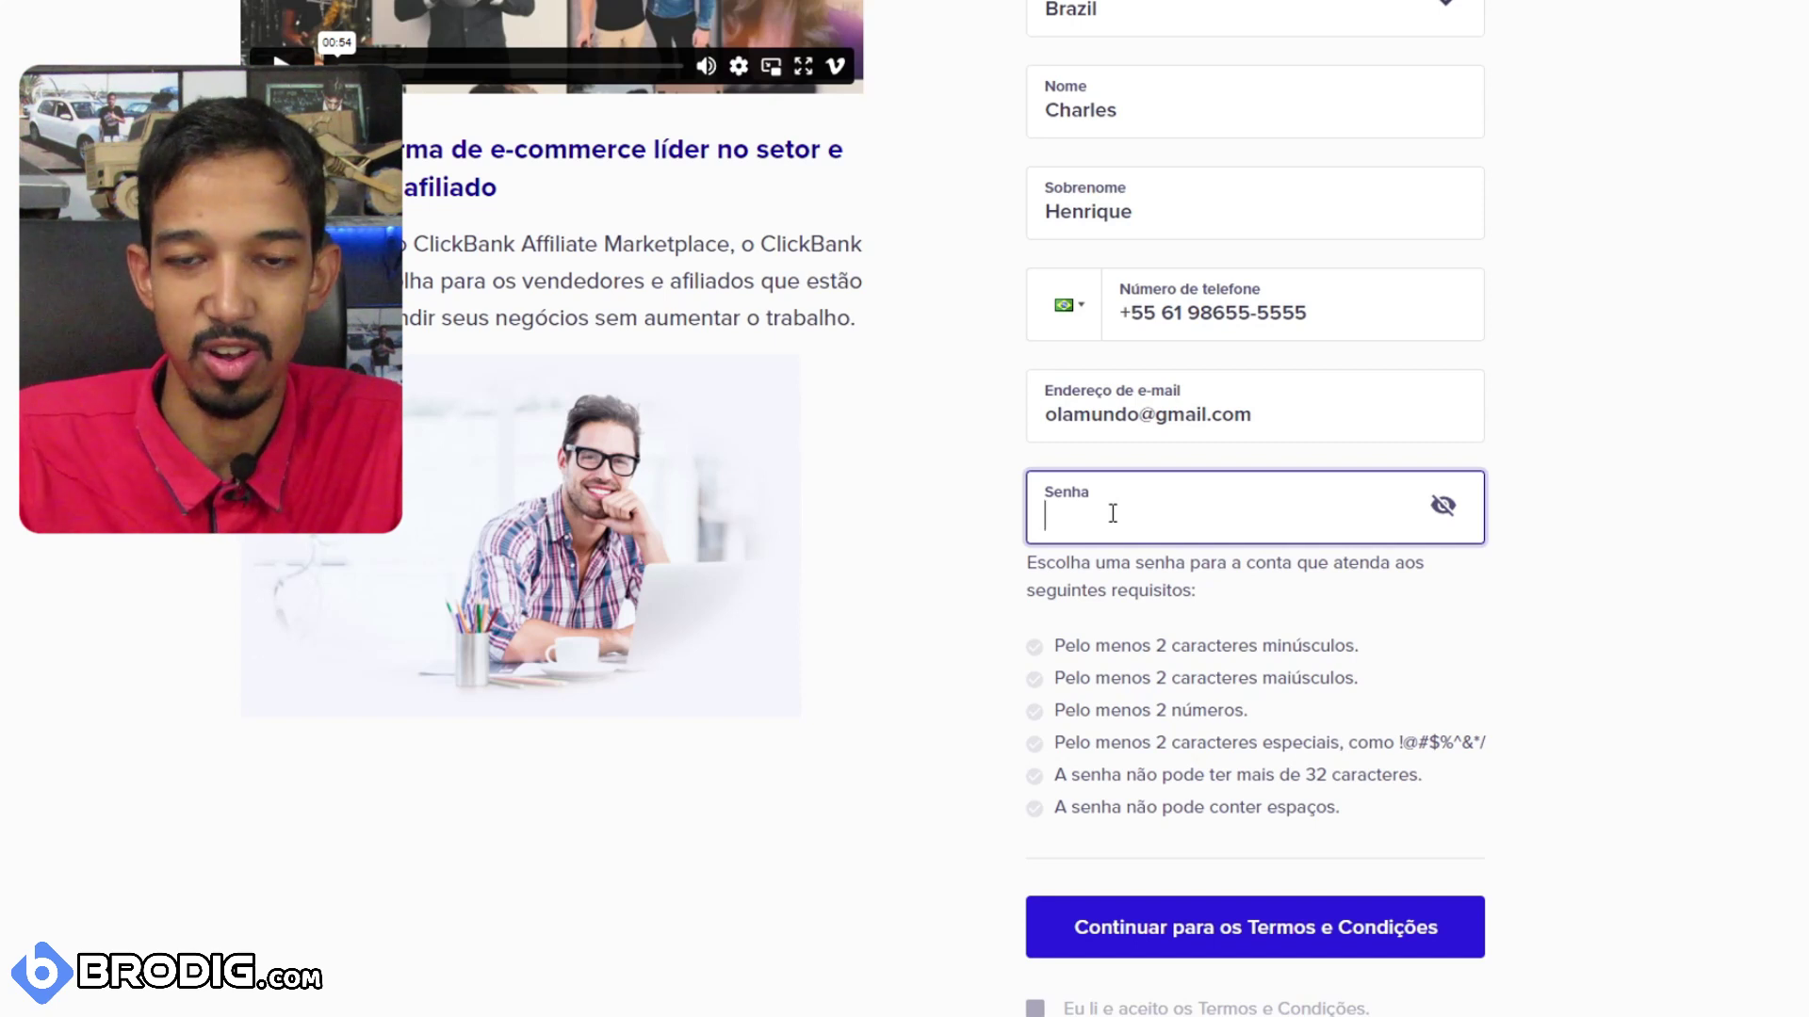
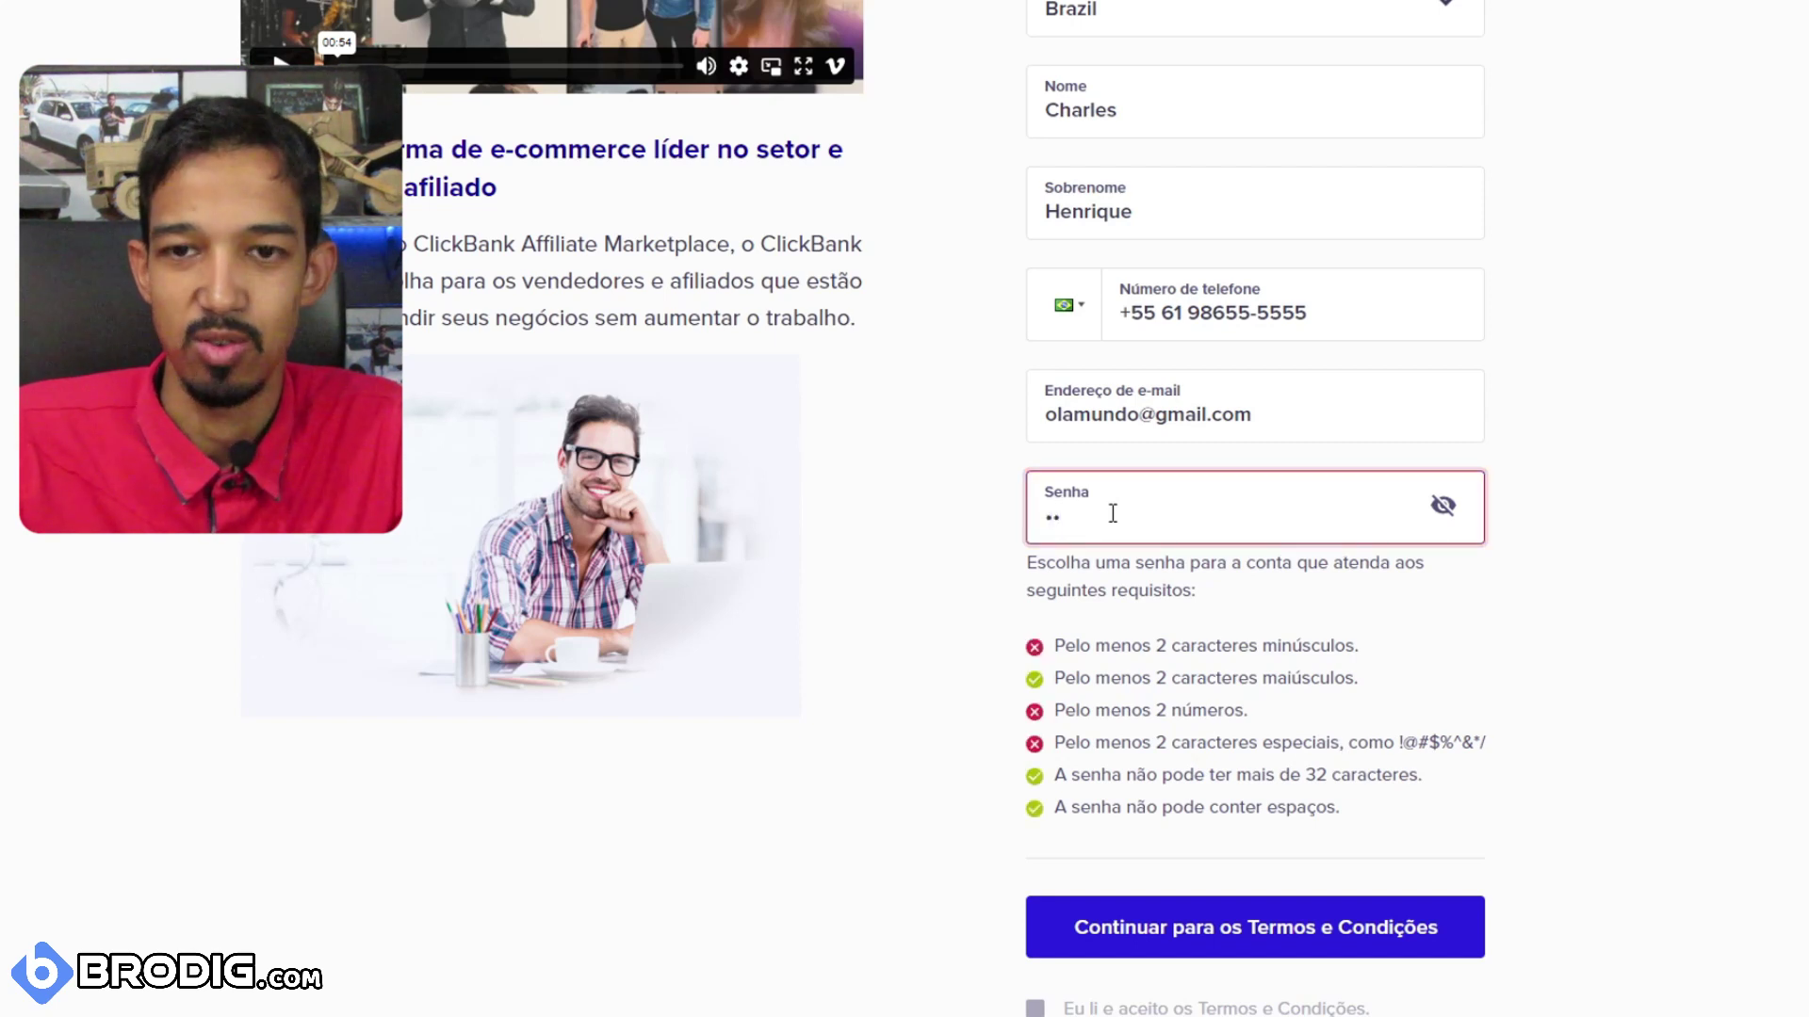
# Step: Reveal and check the password, then bring up the Termos e Condições contract
pyautogui.click(1444, 507)
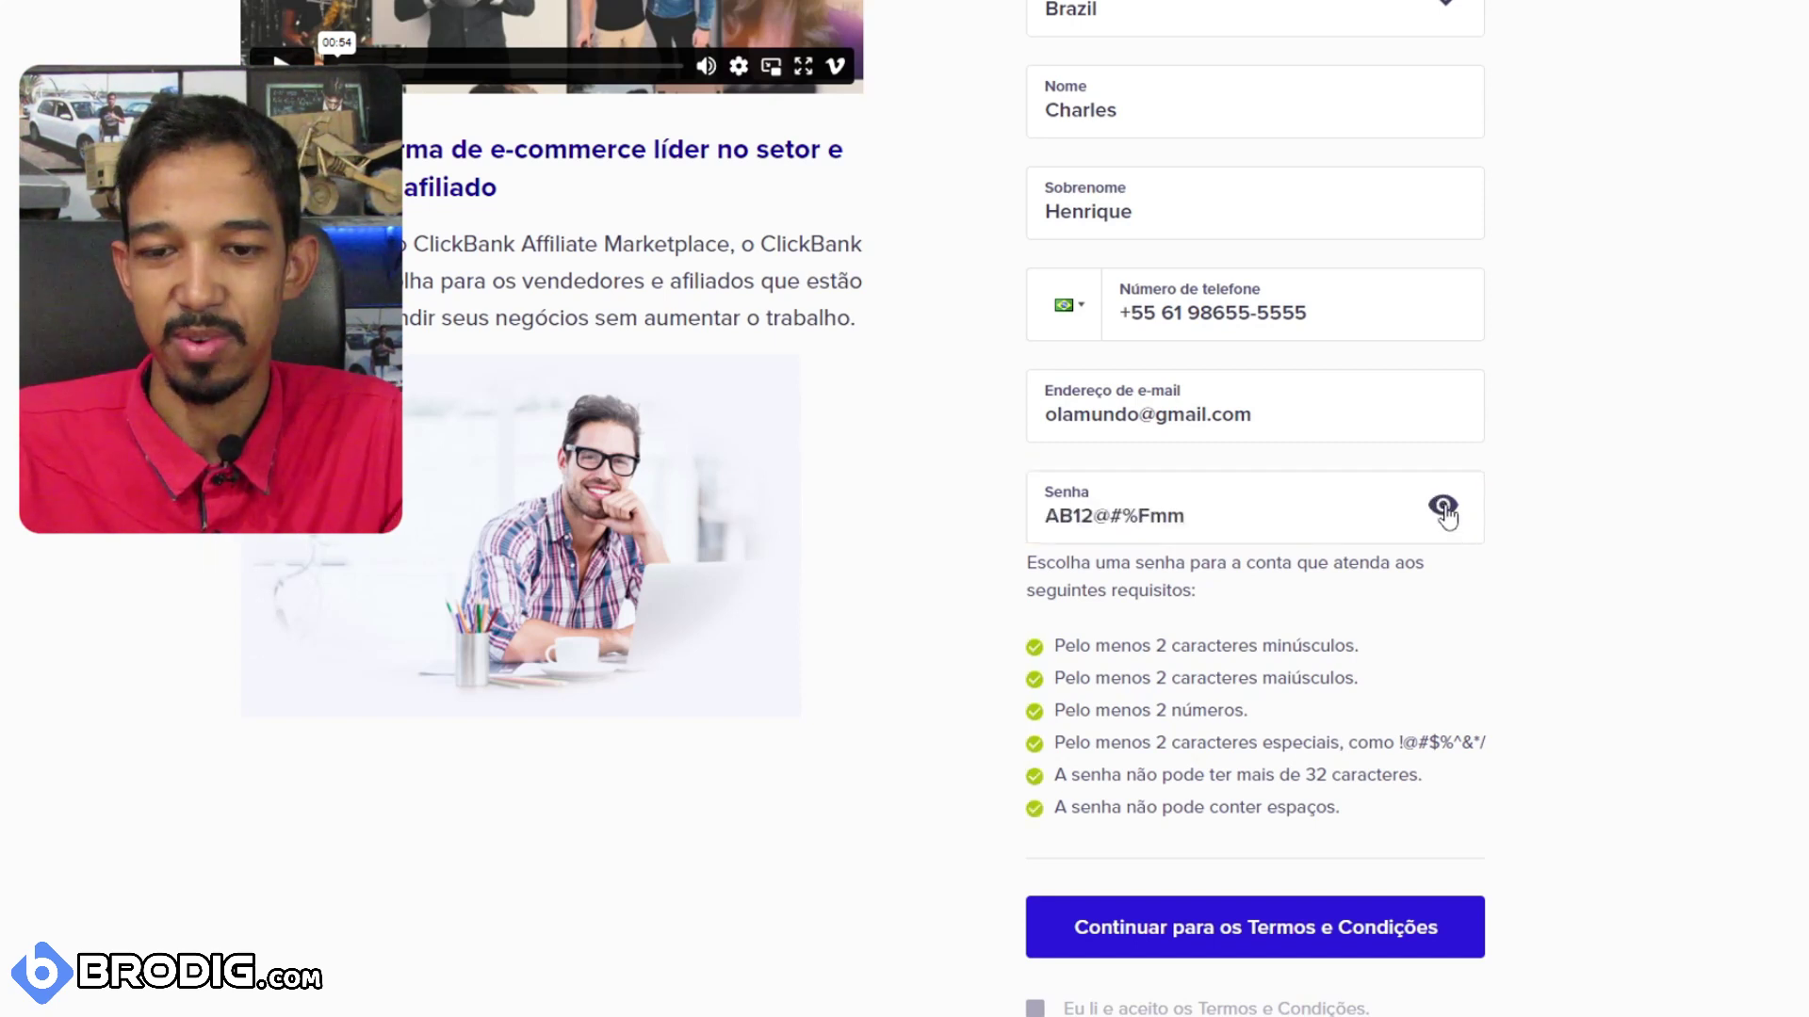
pyautogui.moveTo(1216, 504); pyautogui.dragTo(1013, 524)
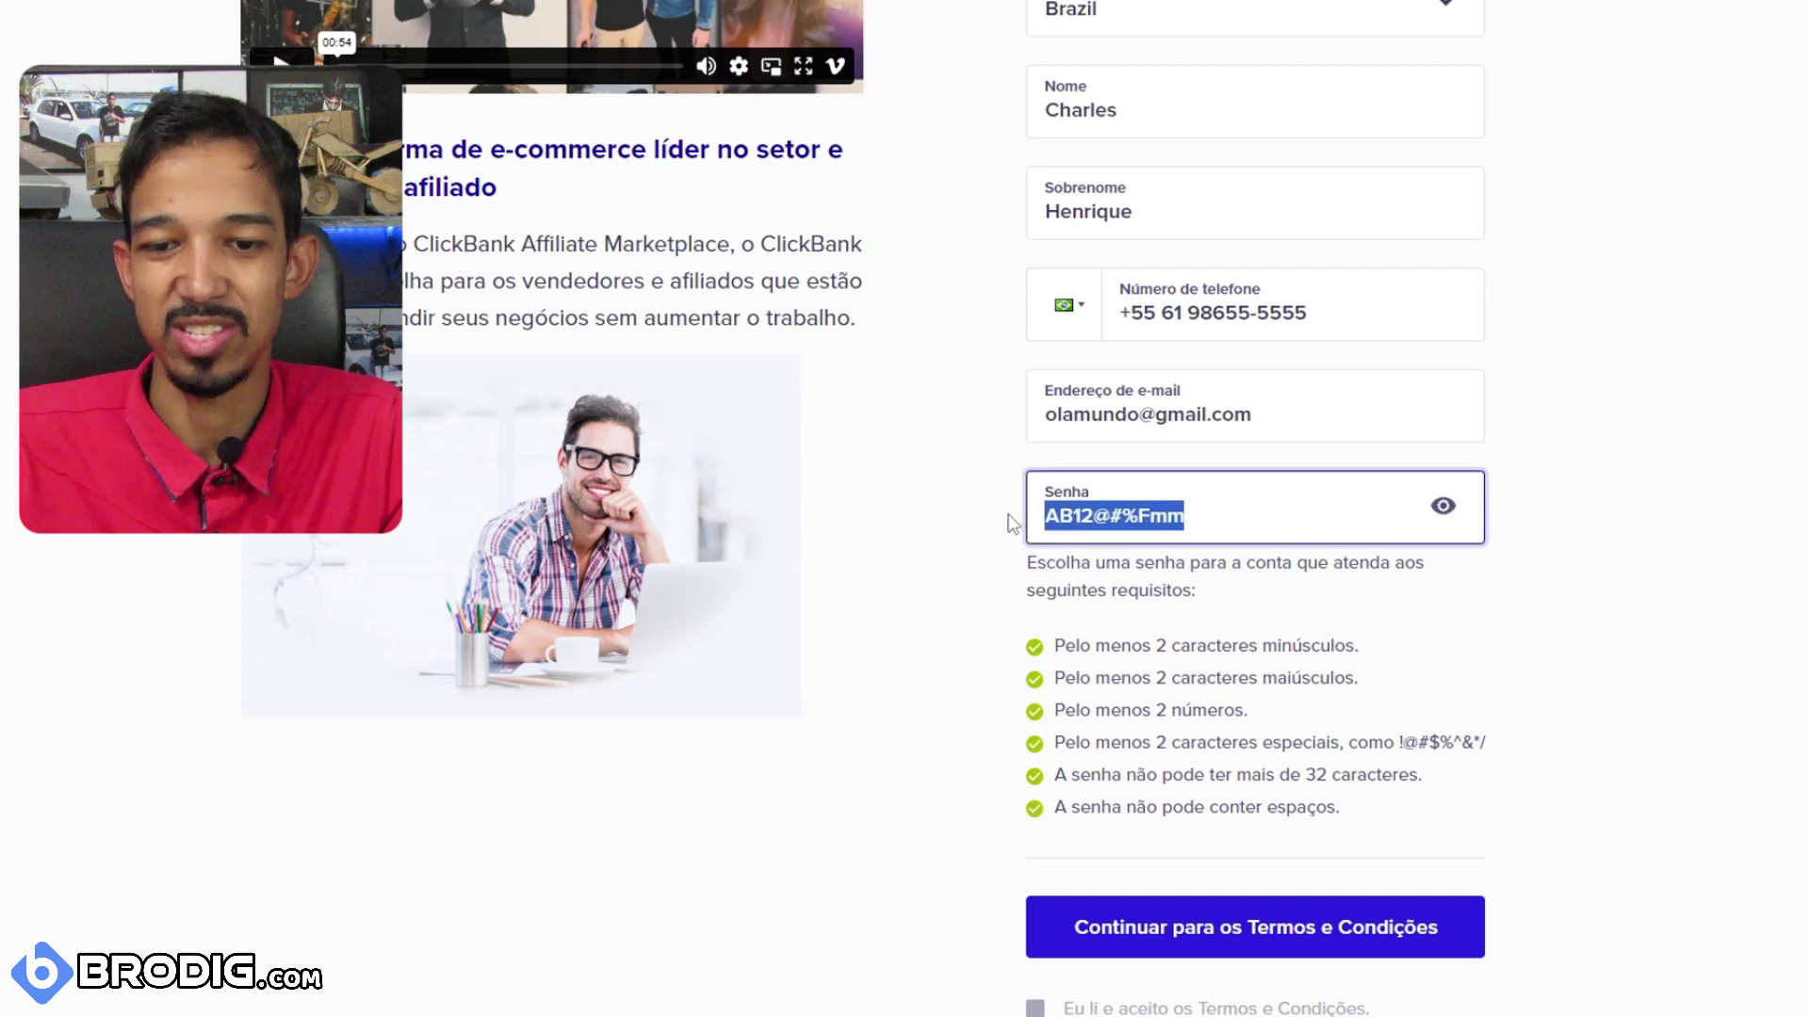
pyautogui.click(1093, 524)
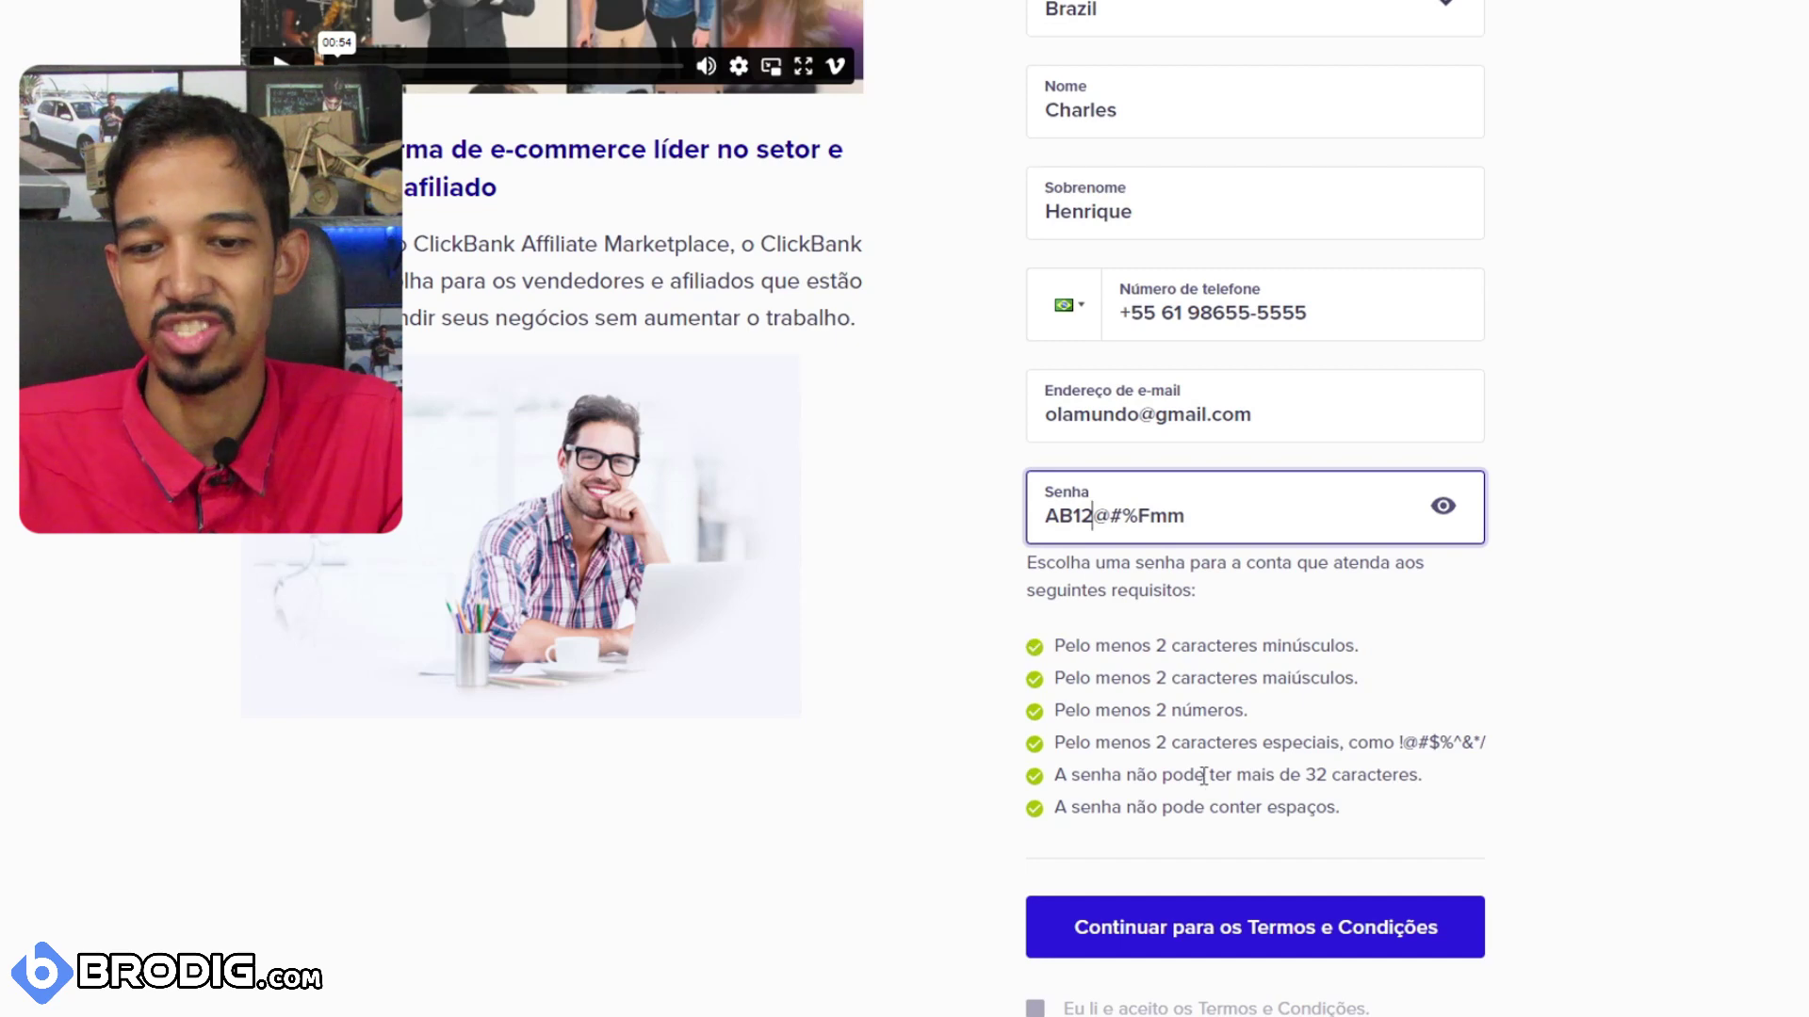
pyautogui.scroll(-2, 1163, 806)
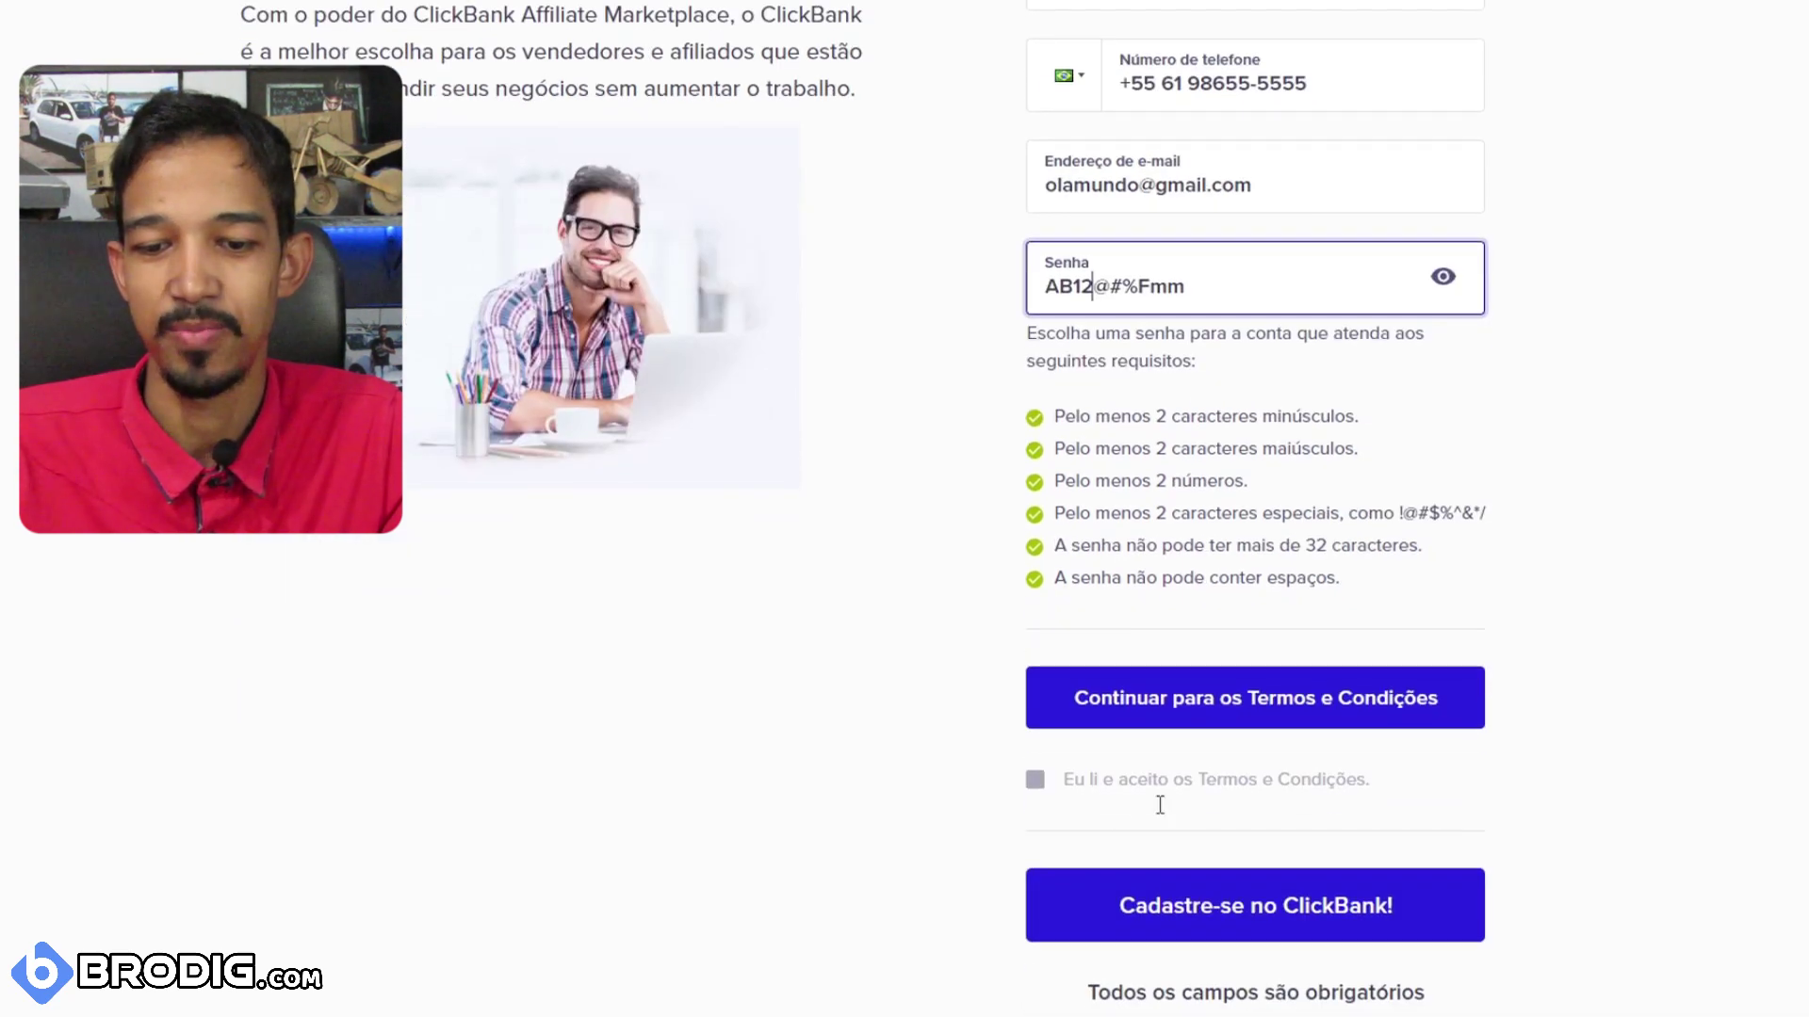
pyautogui.moveTo(1312, 186); pyautogui.dragTo(1027, 246)
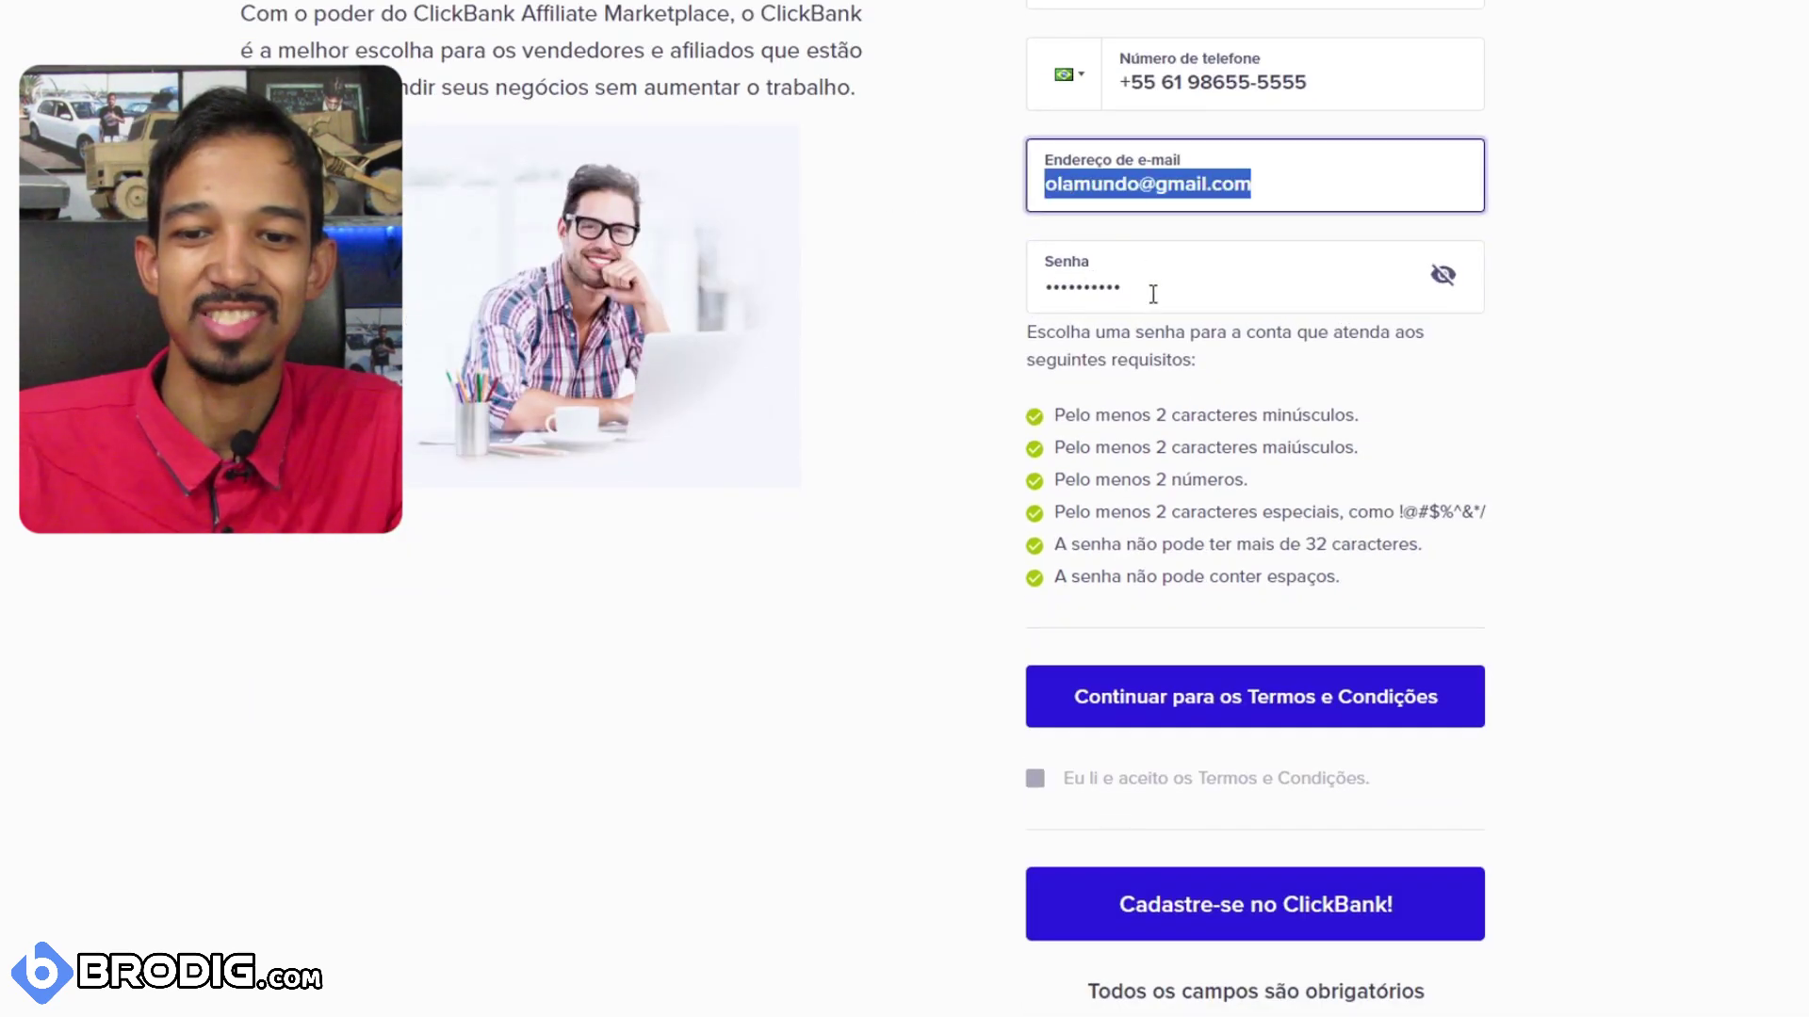
pyautogui.moveTo(1150, 291); pyautogui.dragTo(961, 307)
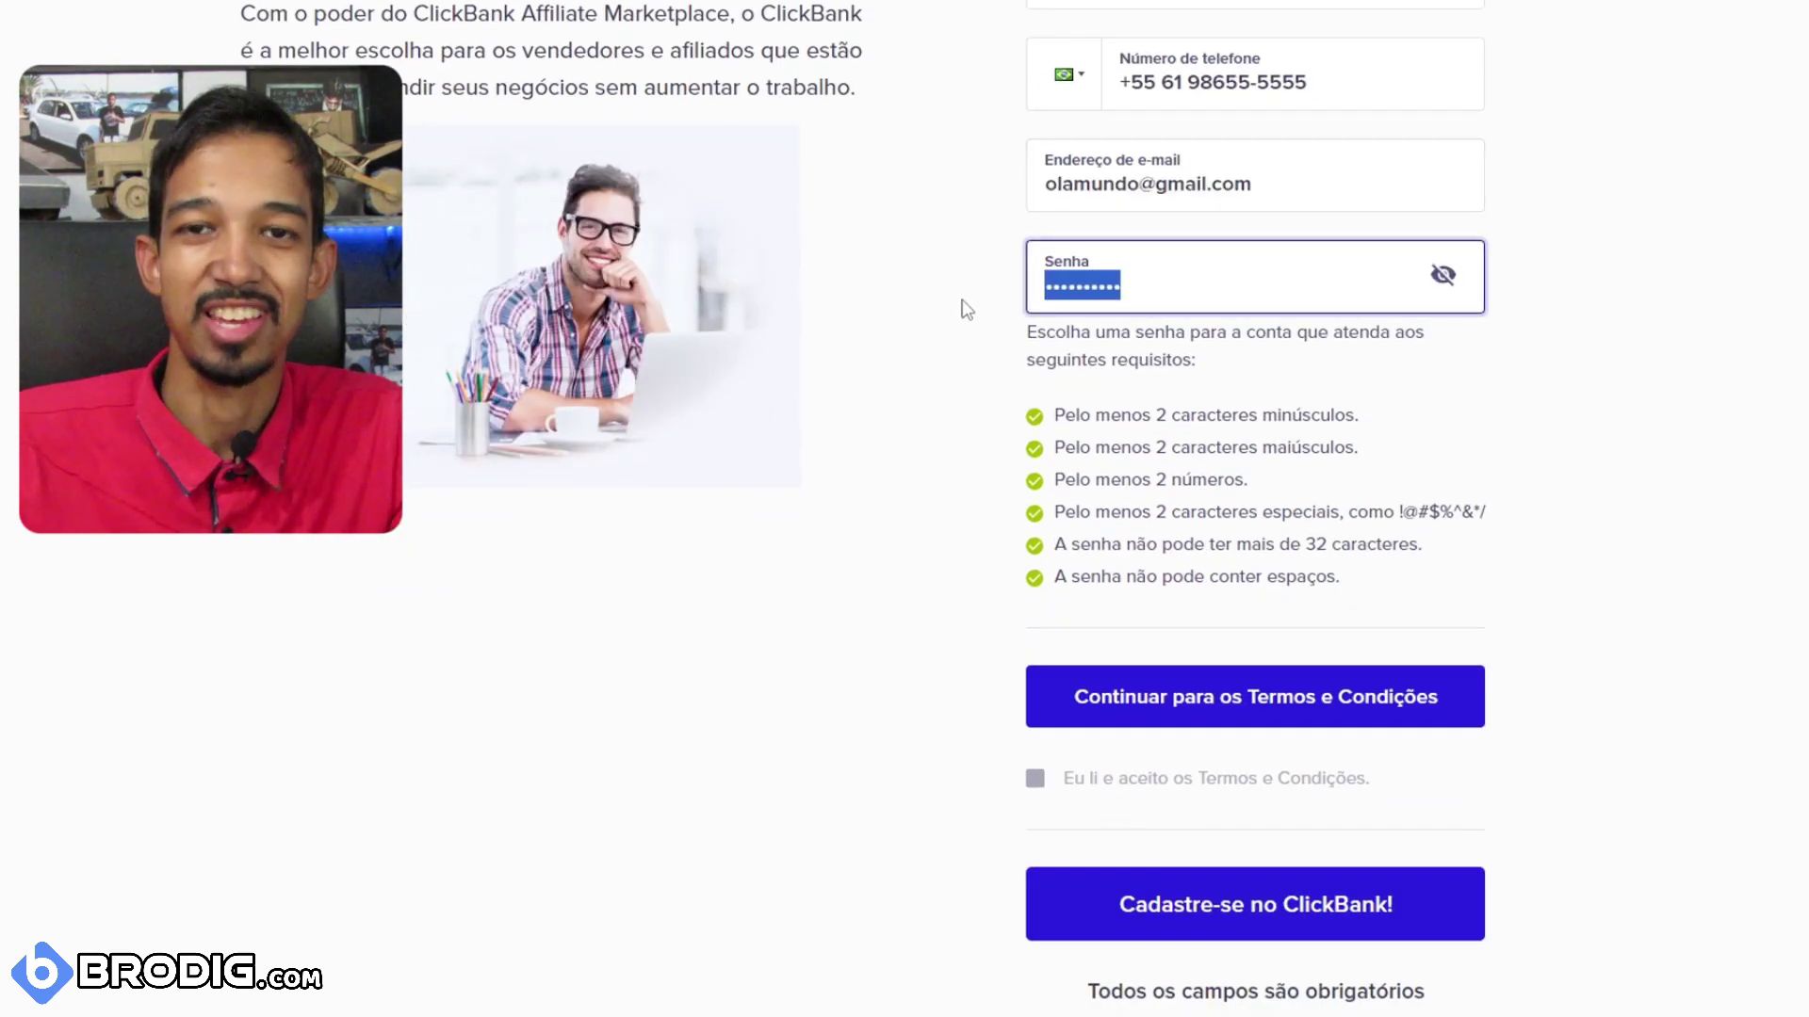
pyautogui.click(1253, 721)
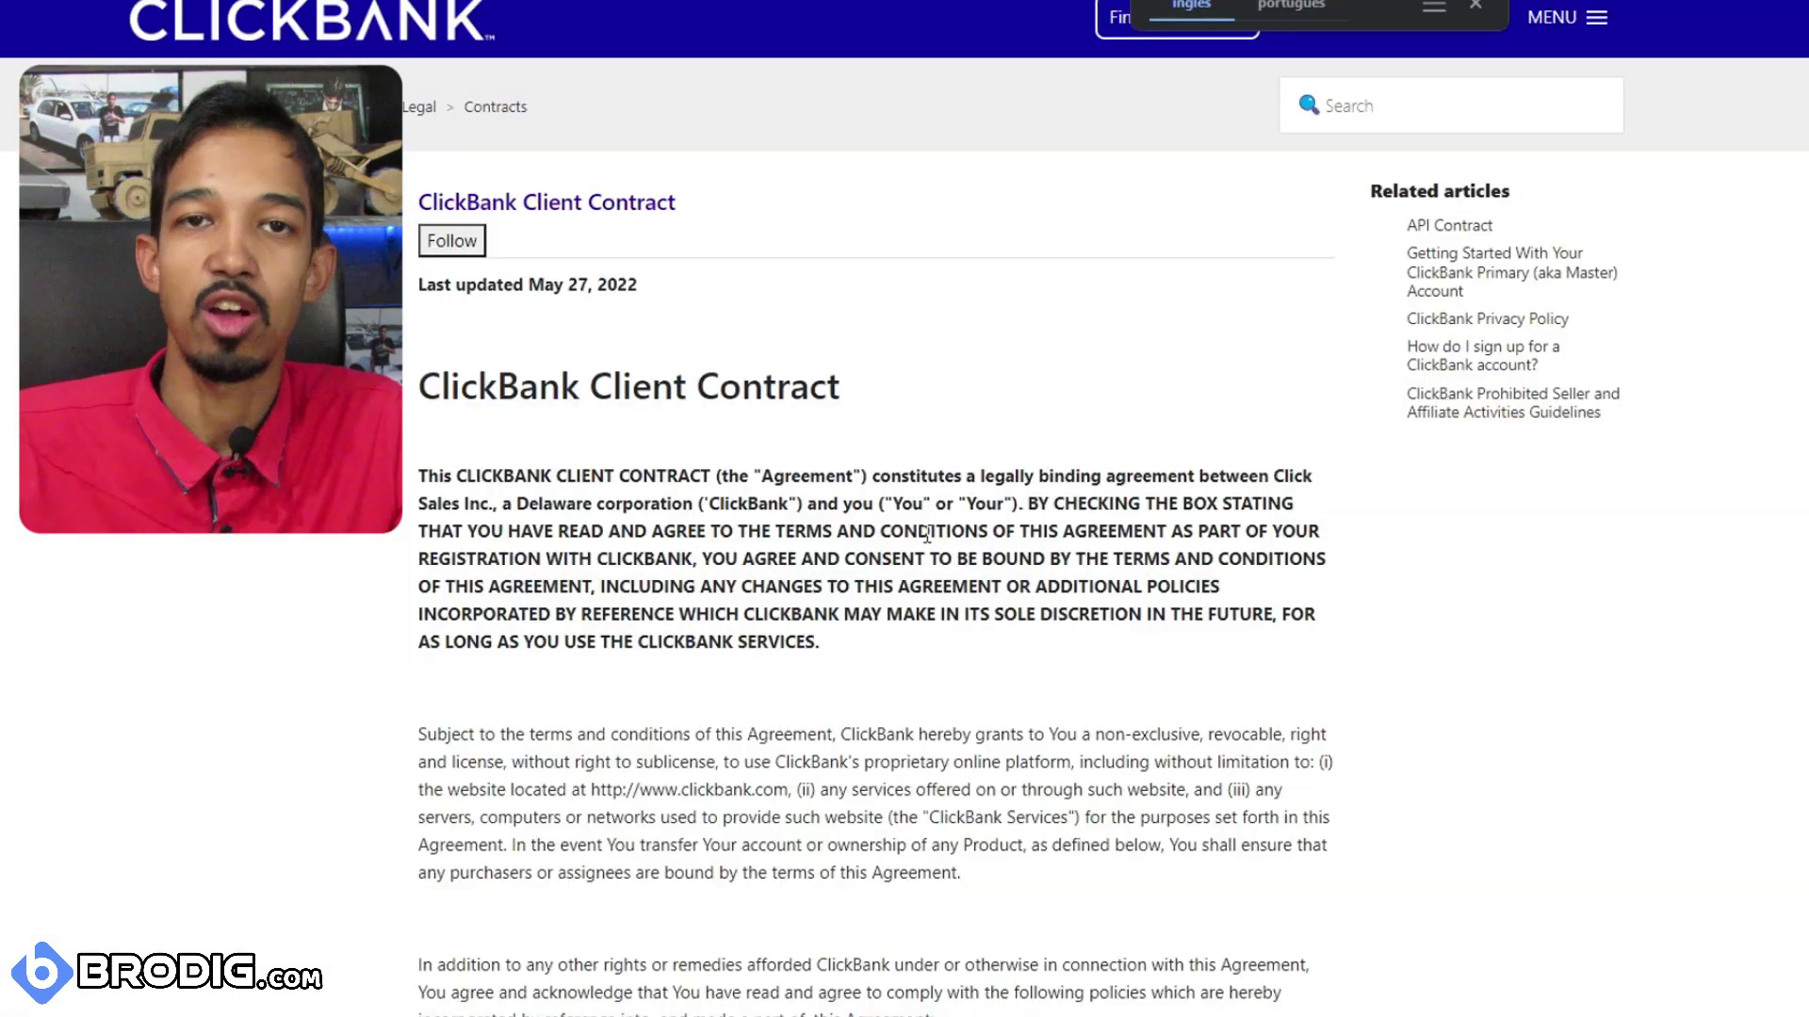
# Step: Tick 'Eu li e aceito os Termos e Condições', sign up, and choose 'Preencher meu perfil'
pyautogui.scroll(-9, 612, 475)
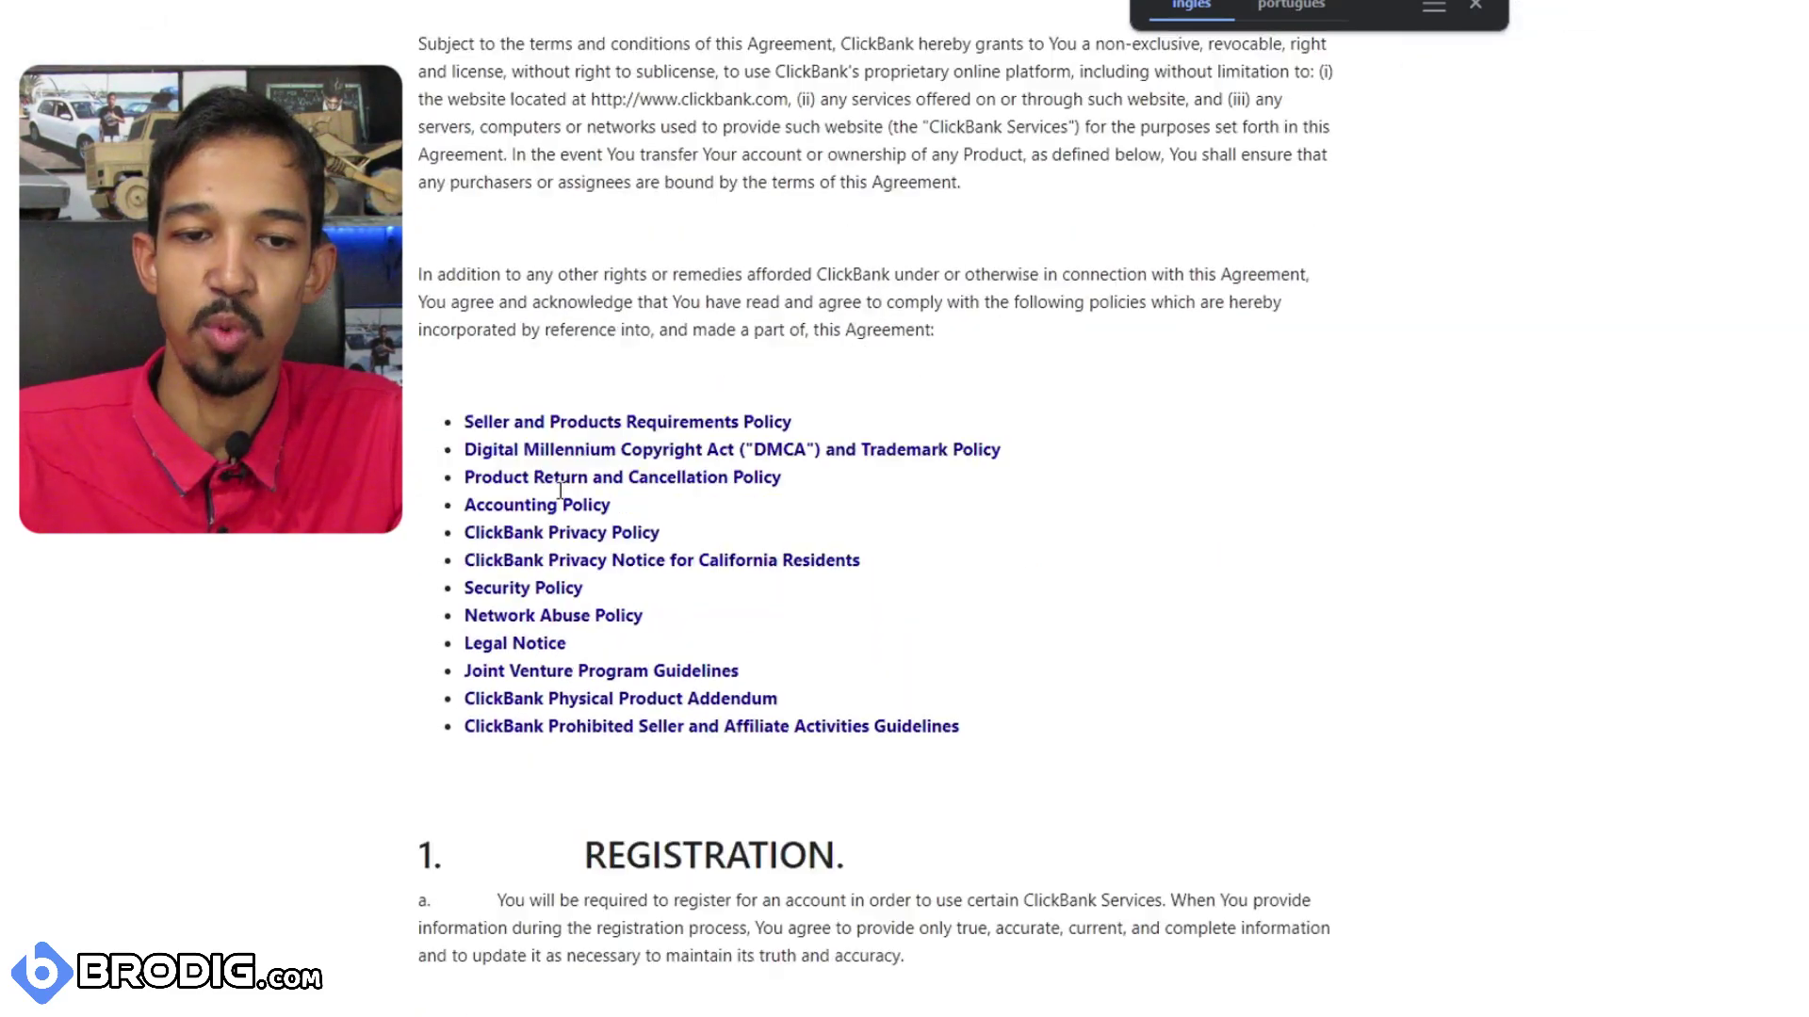
pyautogui.scroll(-7, 726, 535)
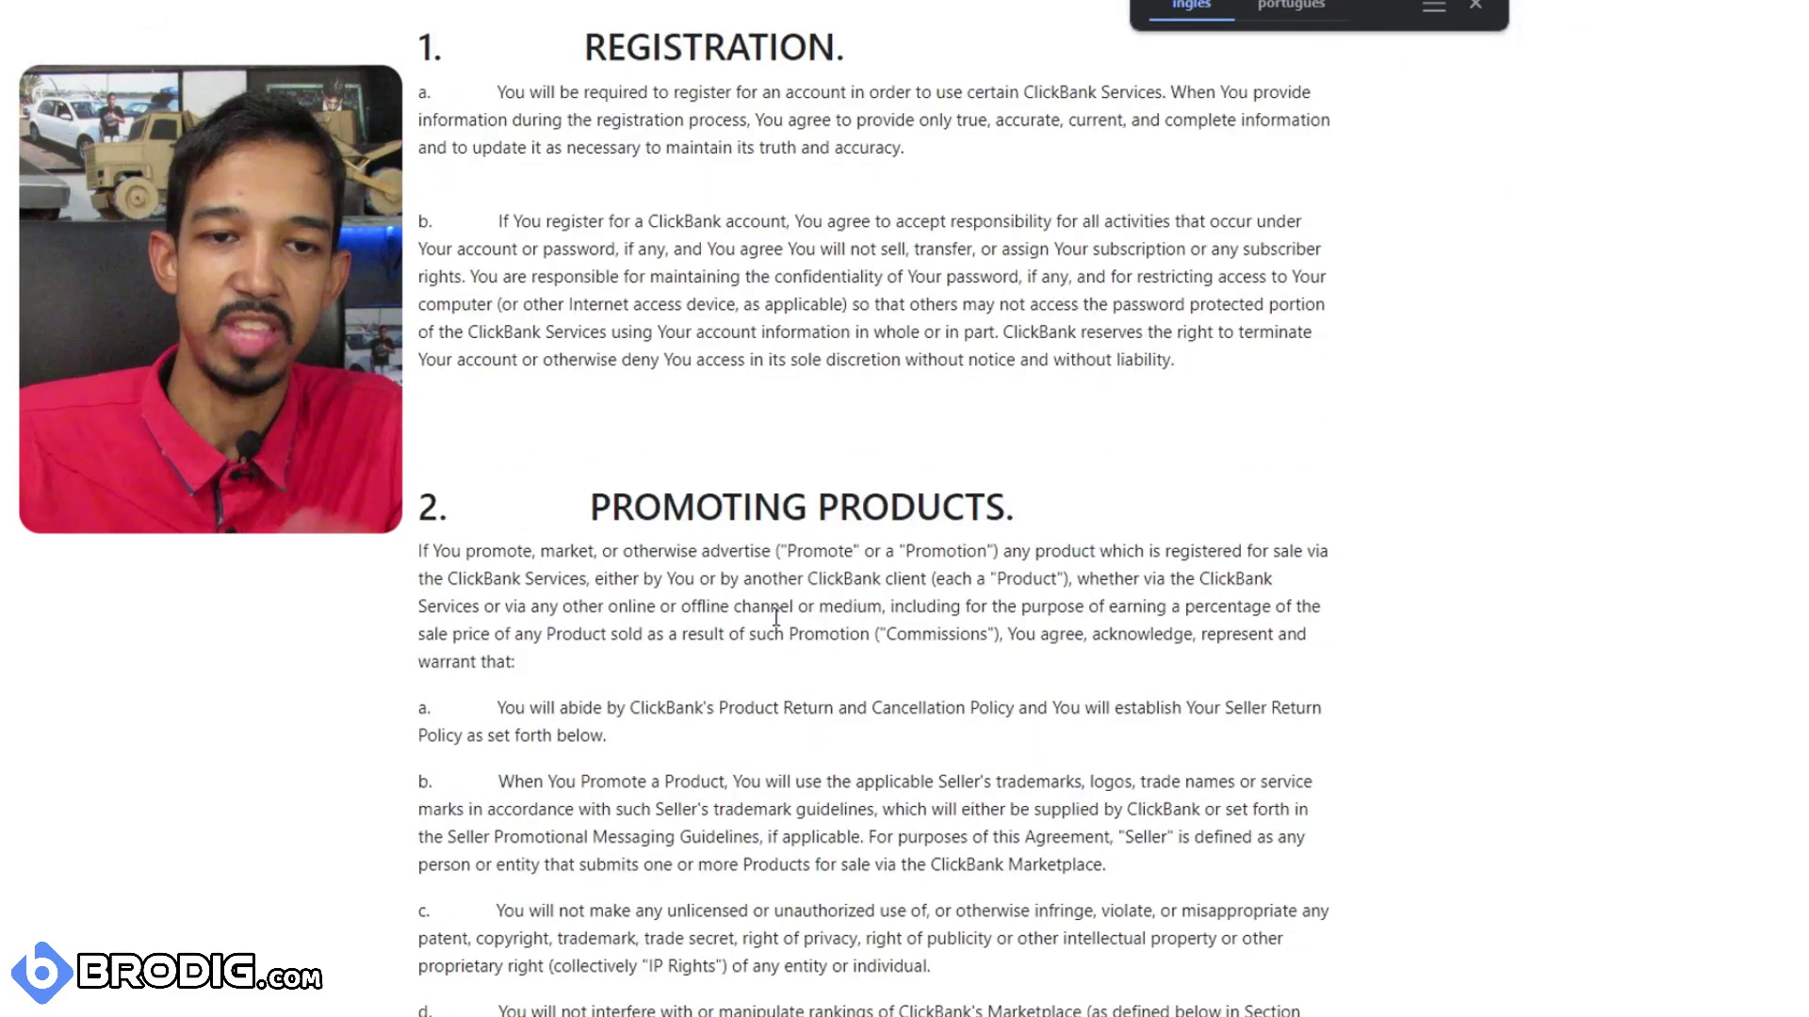
pyautogui.scroll(8, 969, 472)
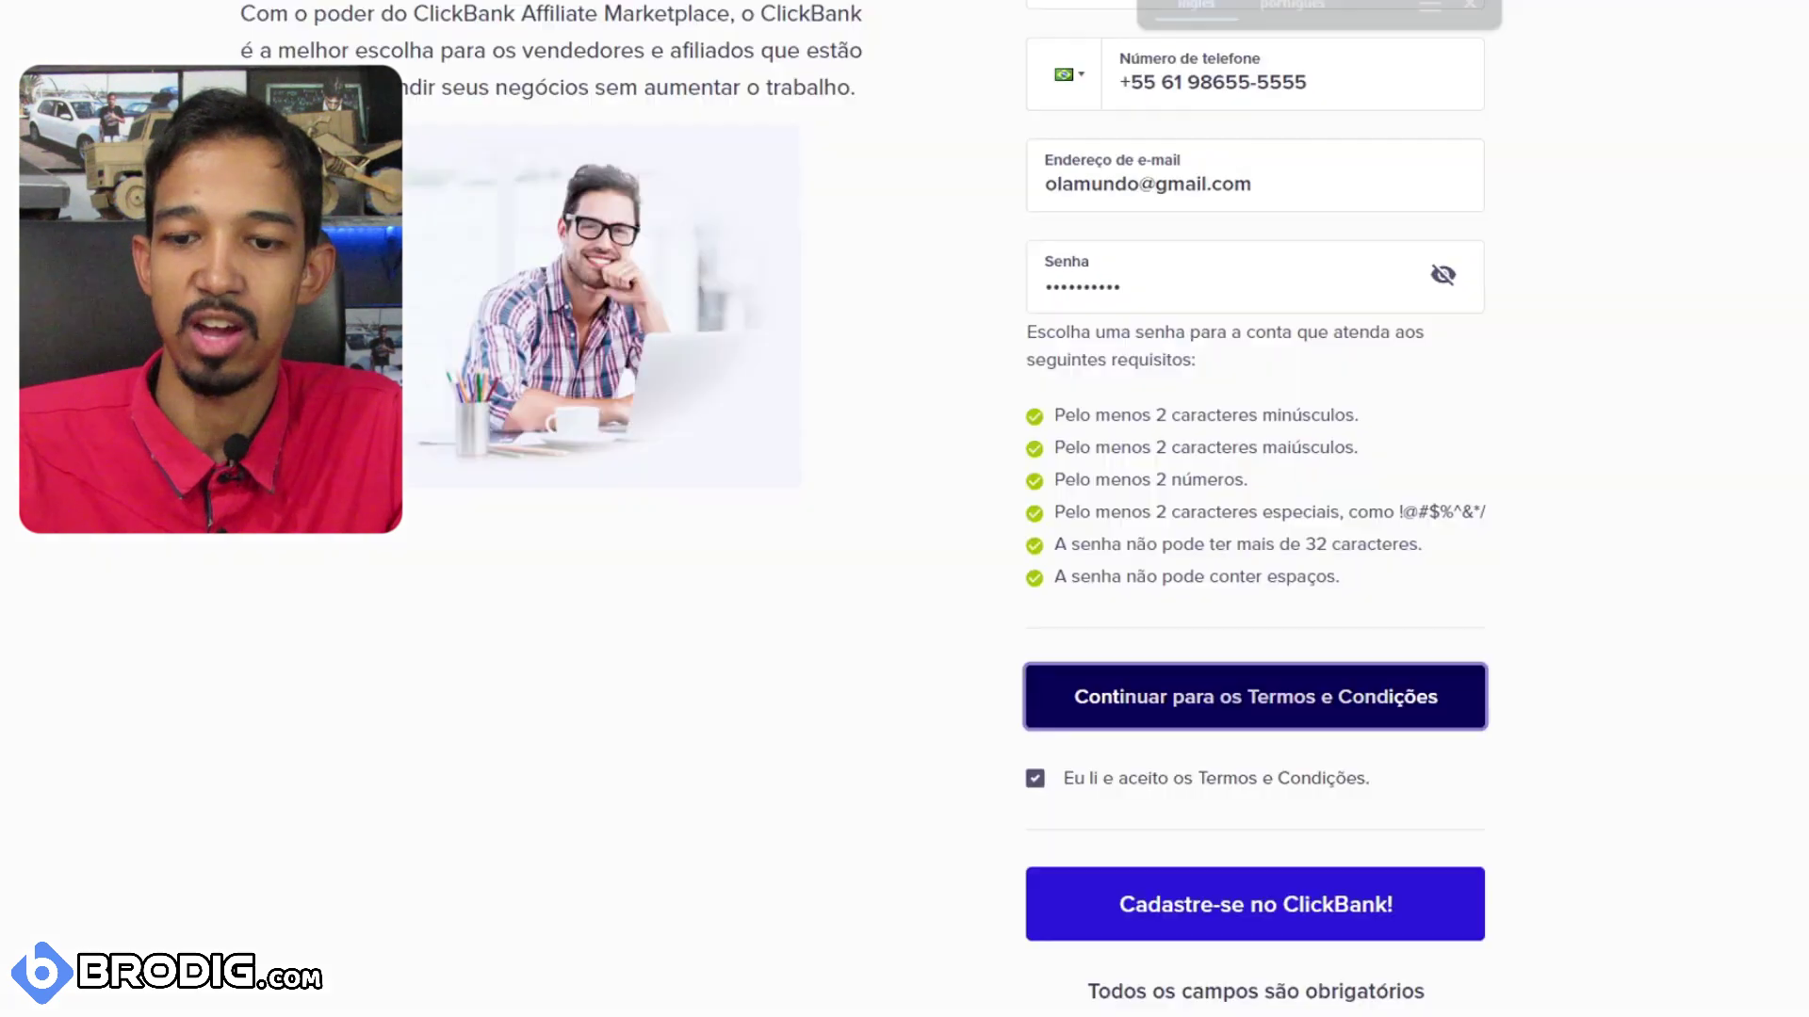
pyautogui.click(1037, 781)
pyautogui.click(1035, 782)
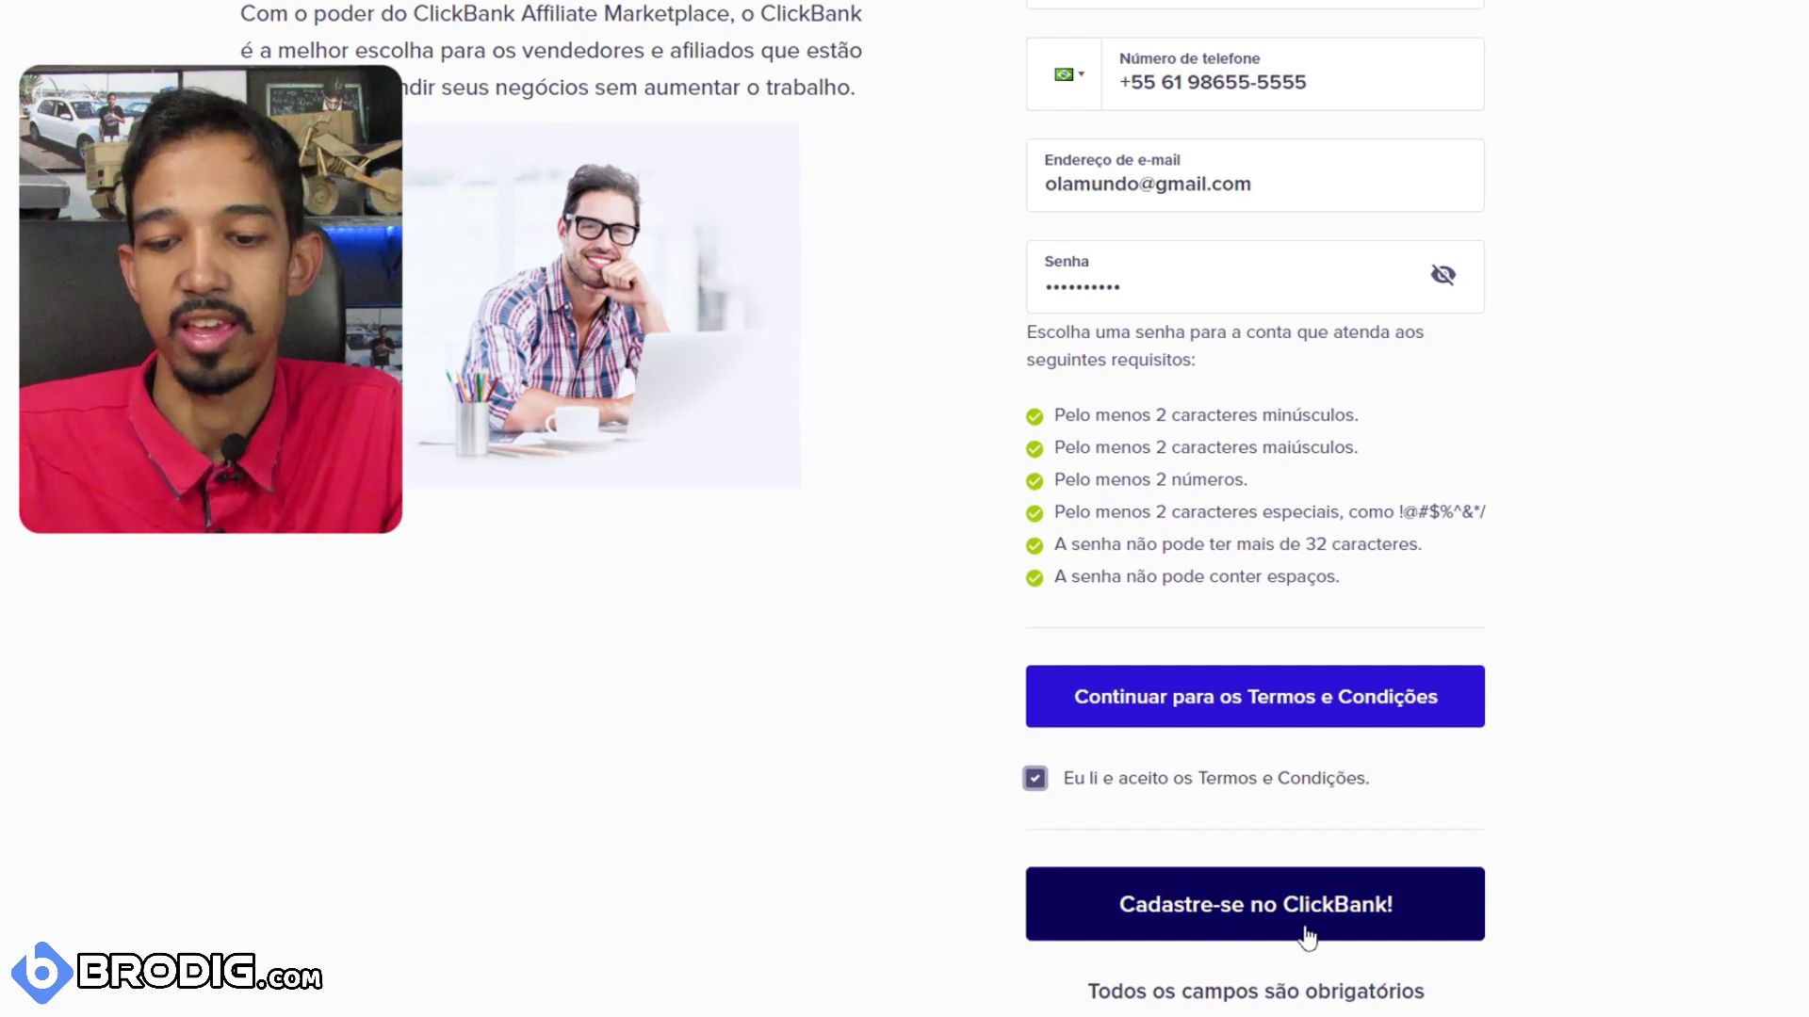
pyautogui.click(1272, 920)
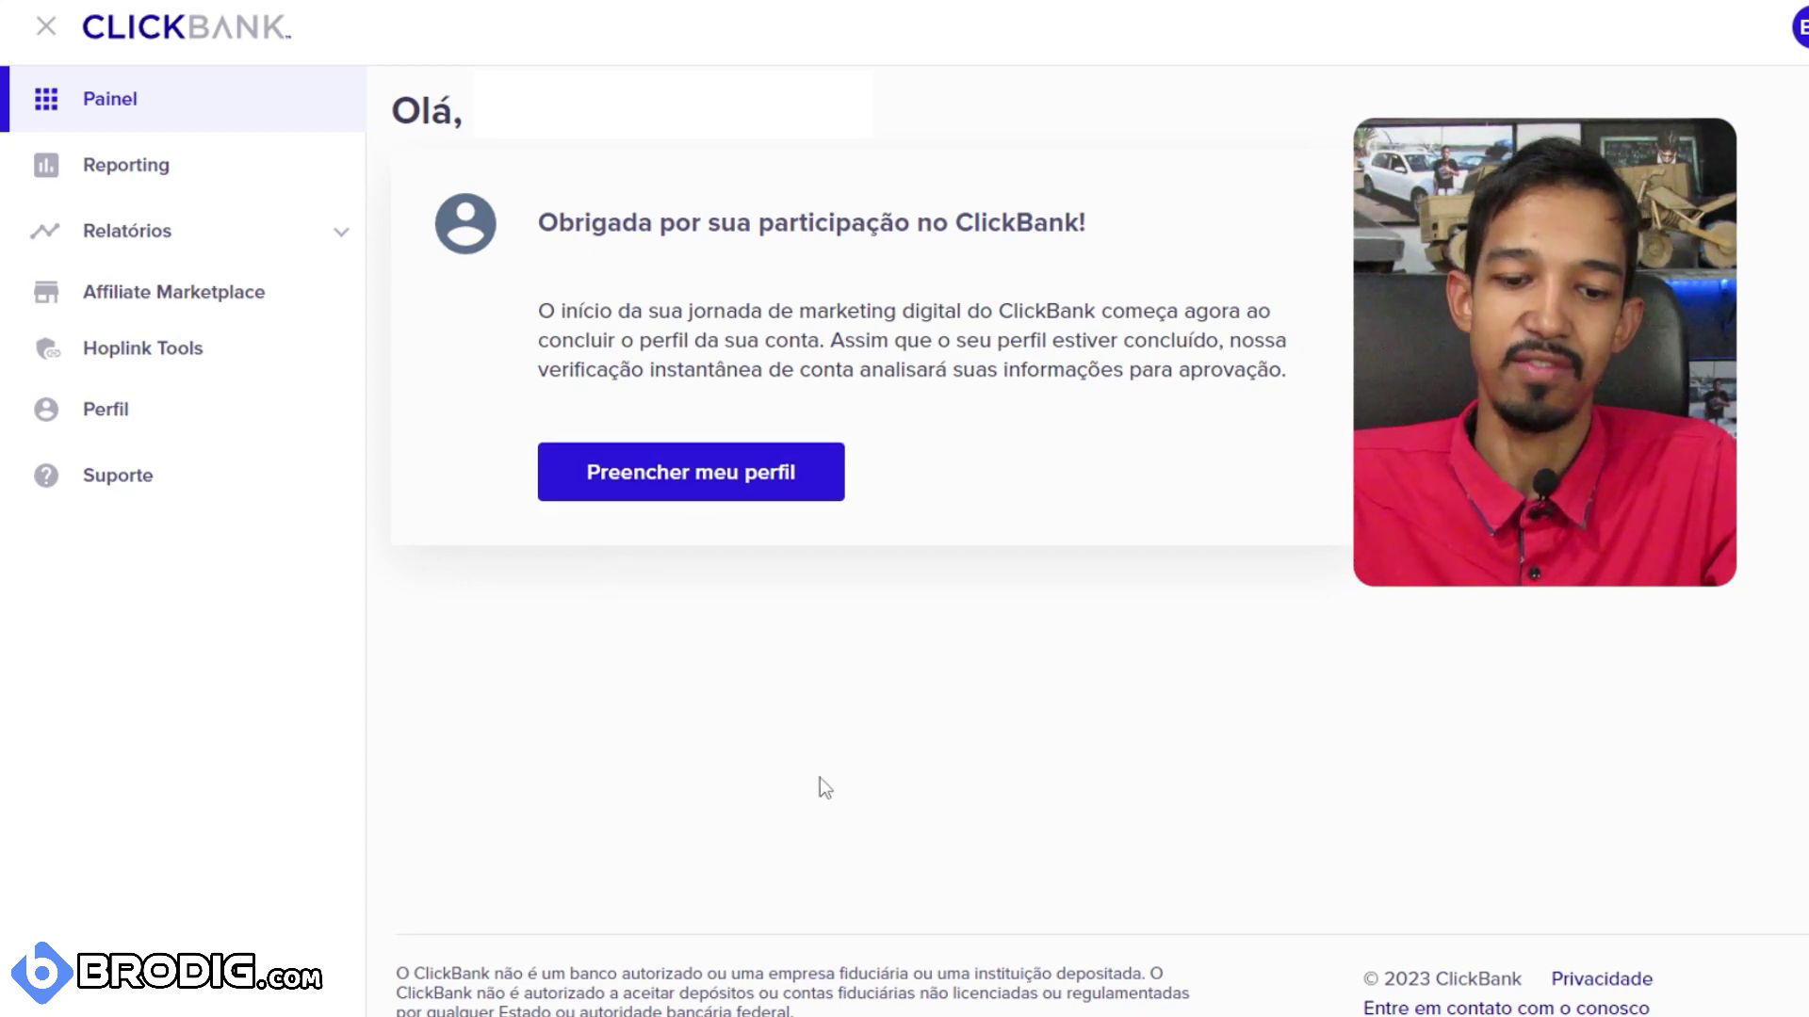
pyautogui.click(662, 496)
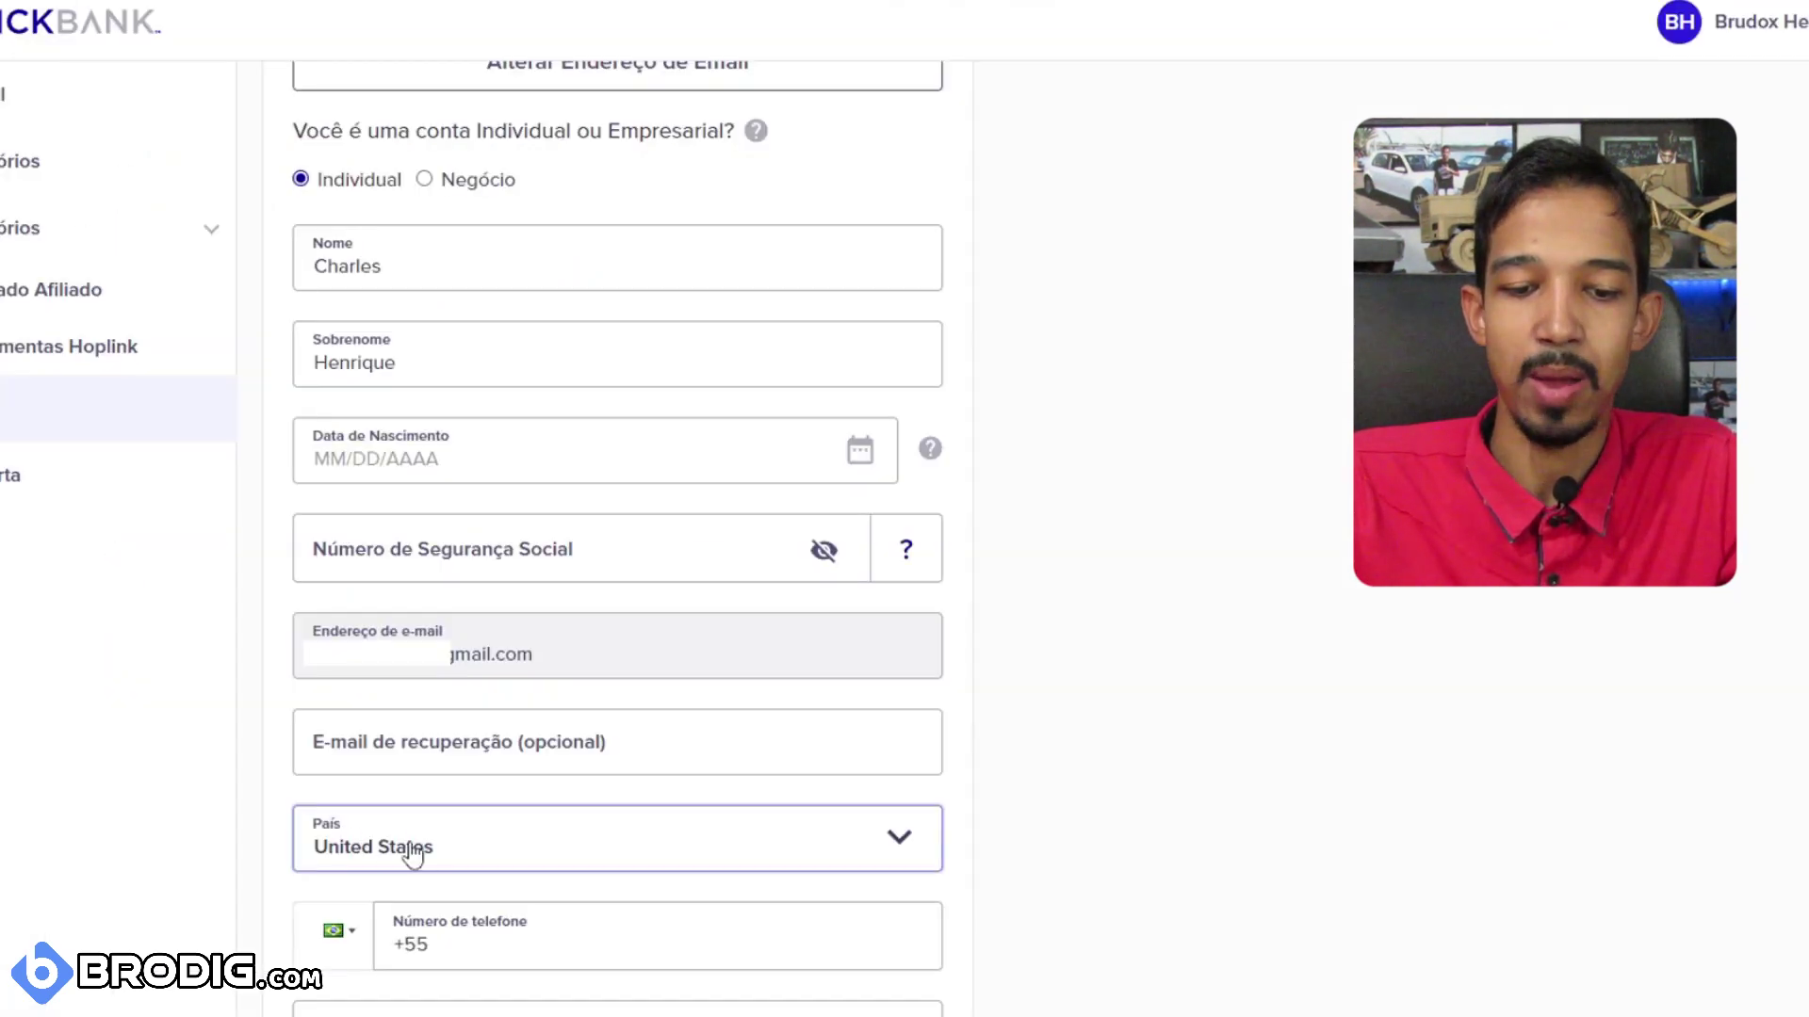
# Step: Set the profile's País to Brasil
pyautogui.click(411, 853)
pyautogui.scroll(20, 456, 468)
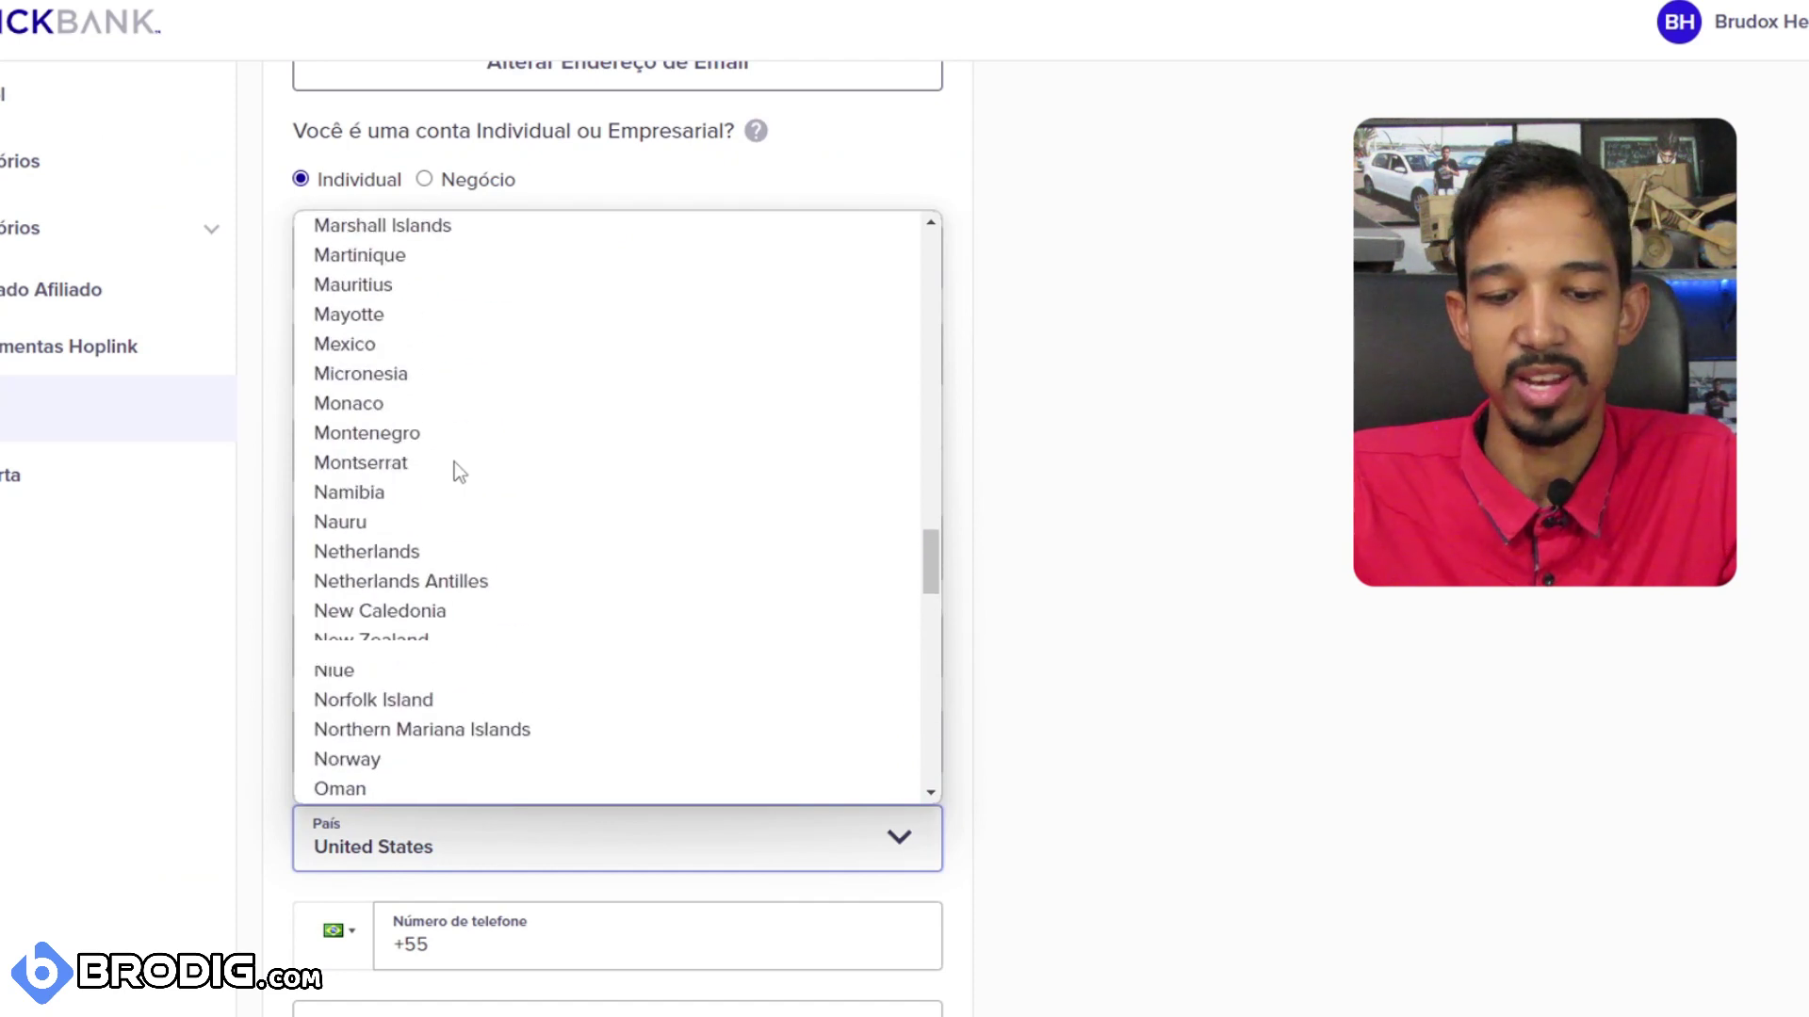
pyautogui.scroll(20, 454, 468)
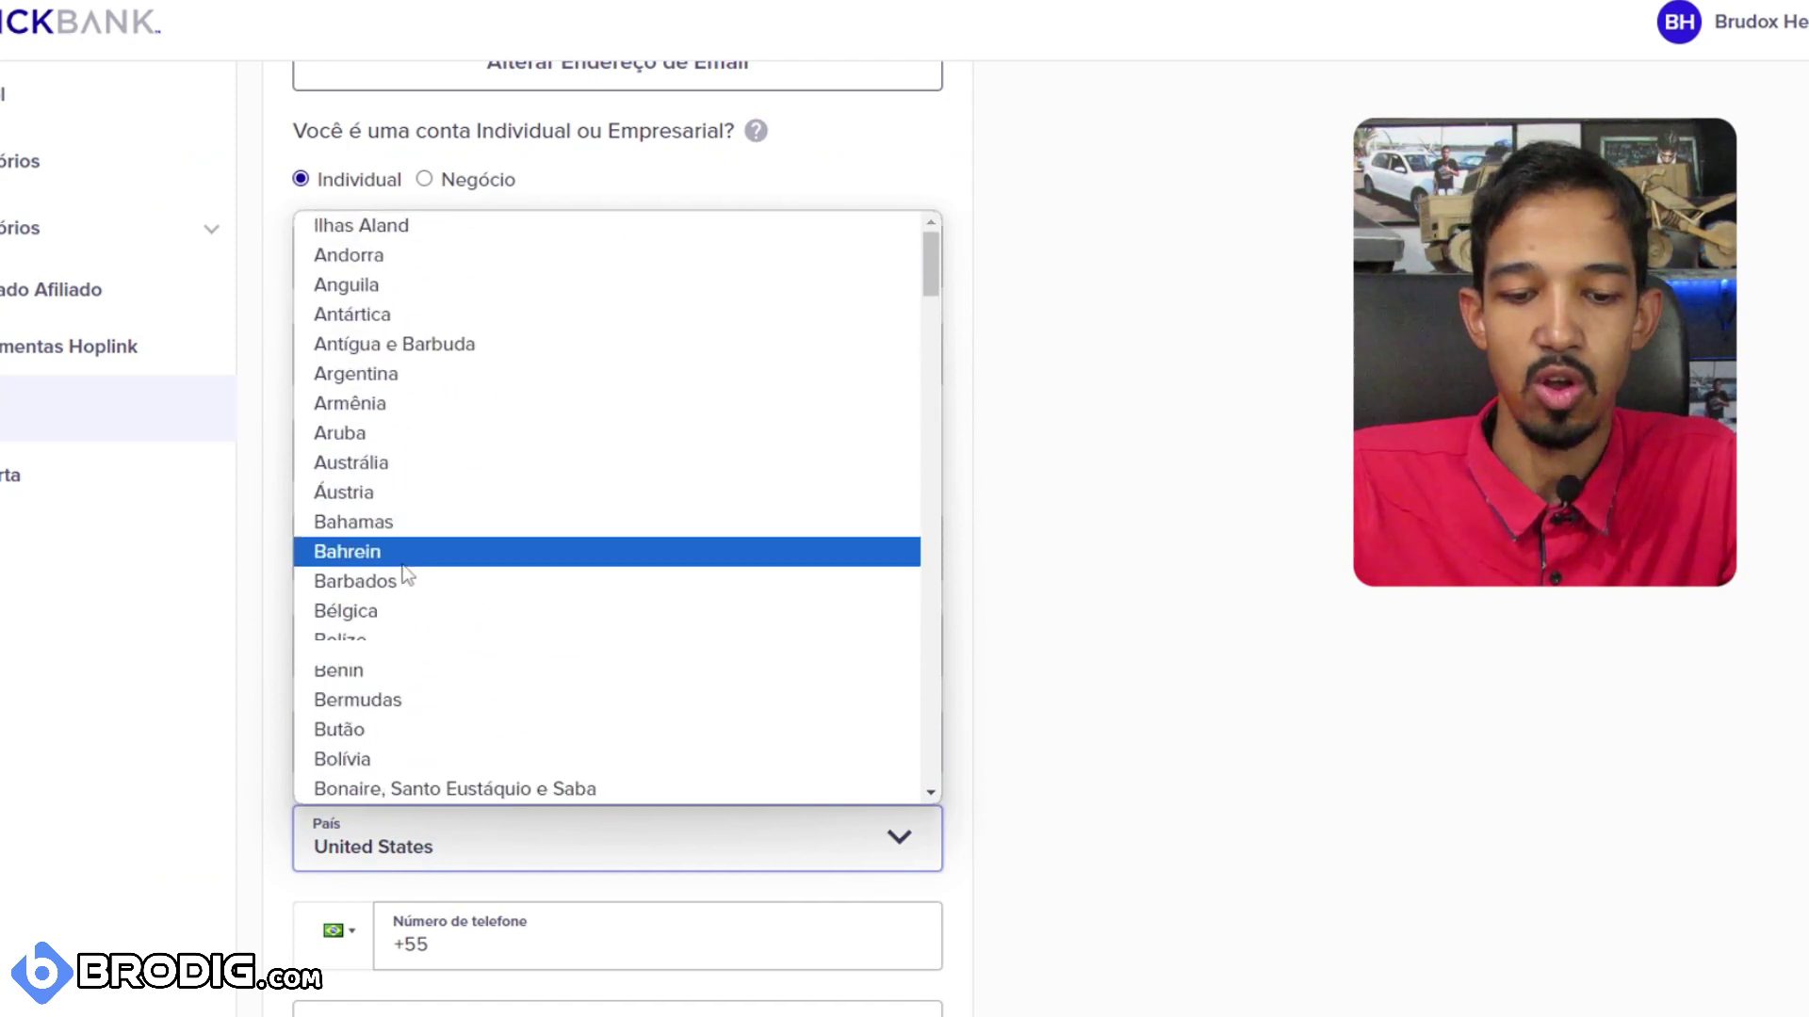
pyautogui.scroll(-3, 392, 731)
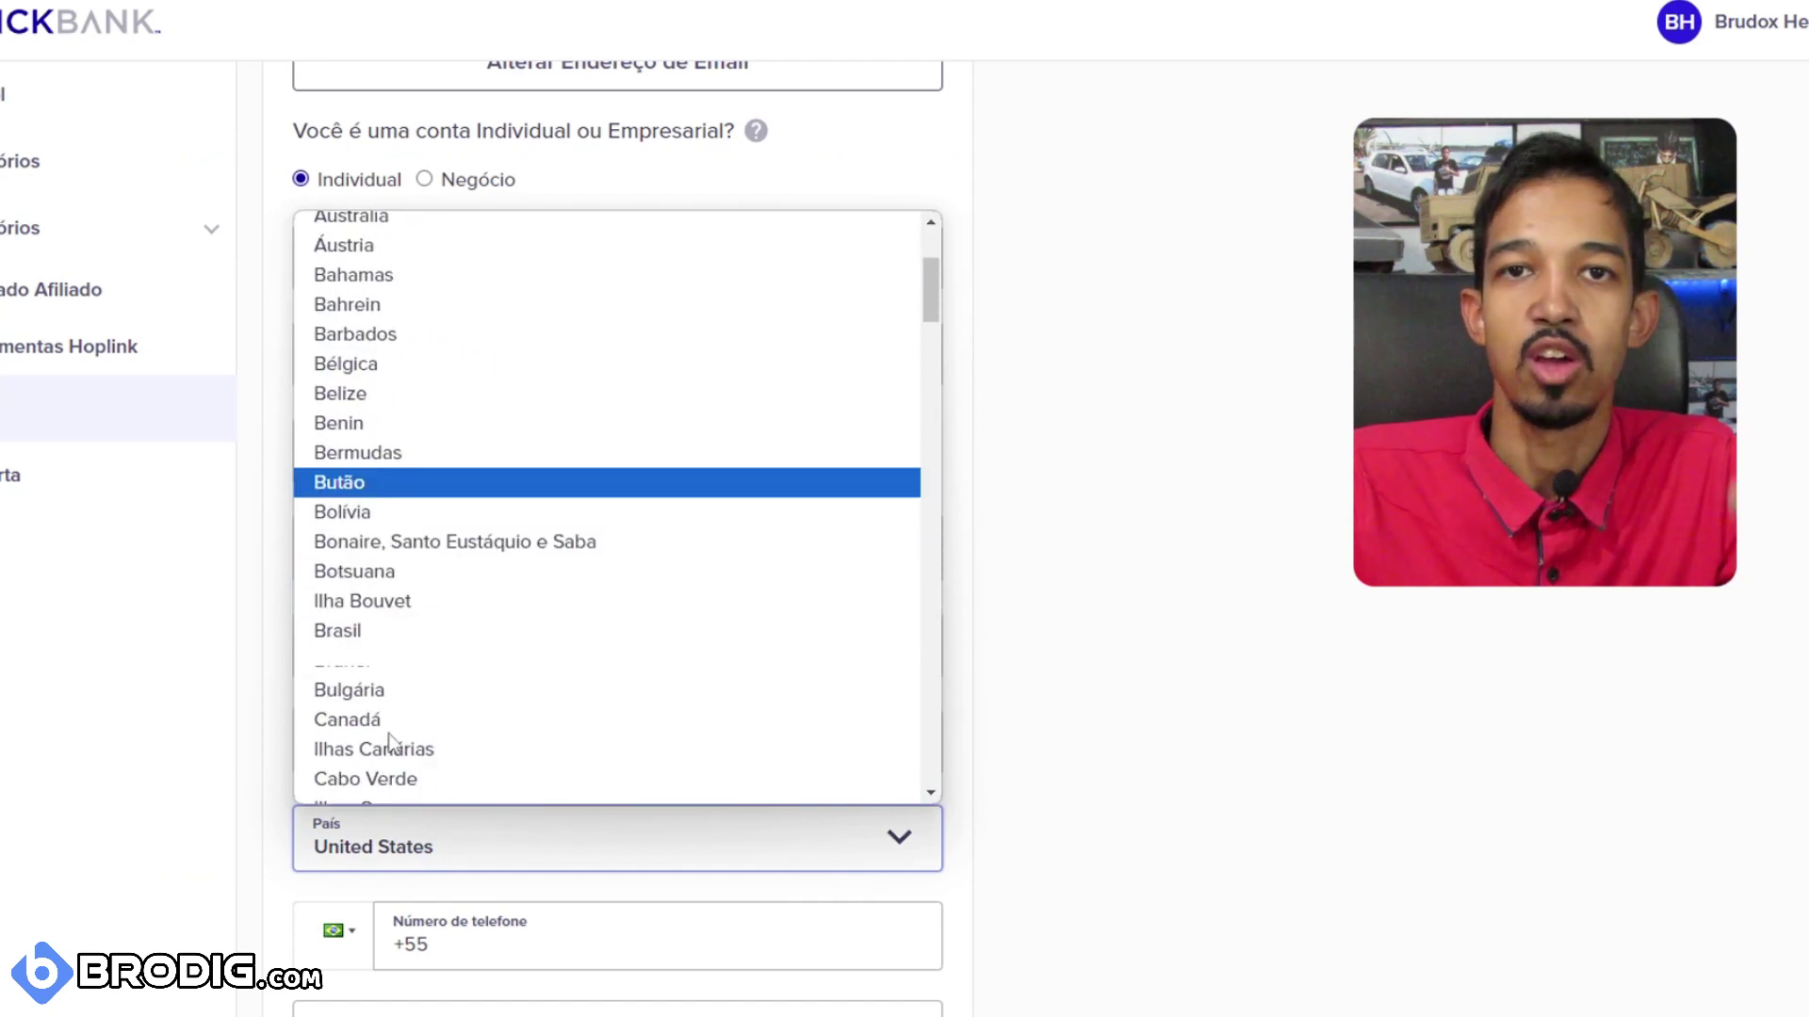
pyautogui.click(375, 664)
# Step: Pick a birth date from the calendar and save the profile
pyautogui.click(859, 454)
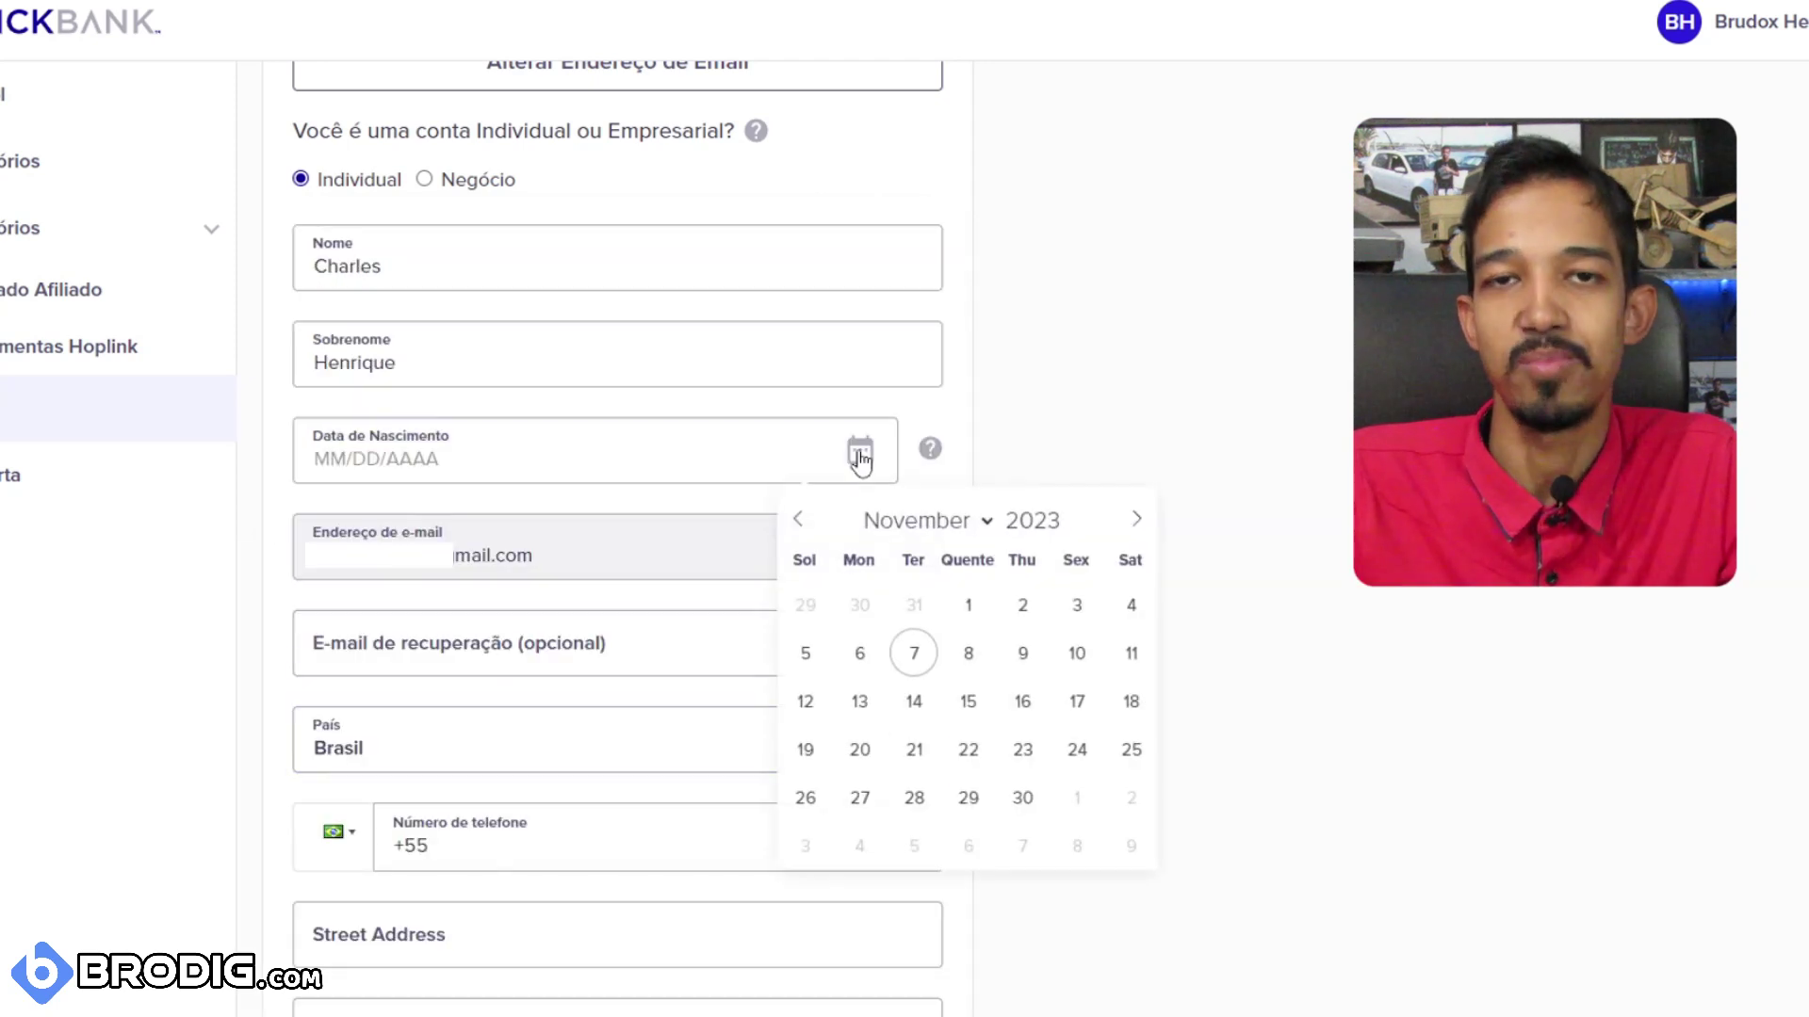
pyautogui.scroll(-20, 1074, 527)
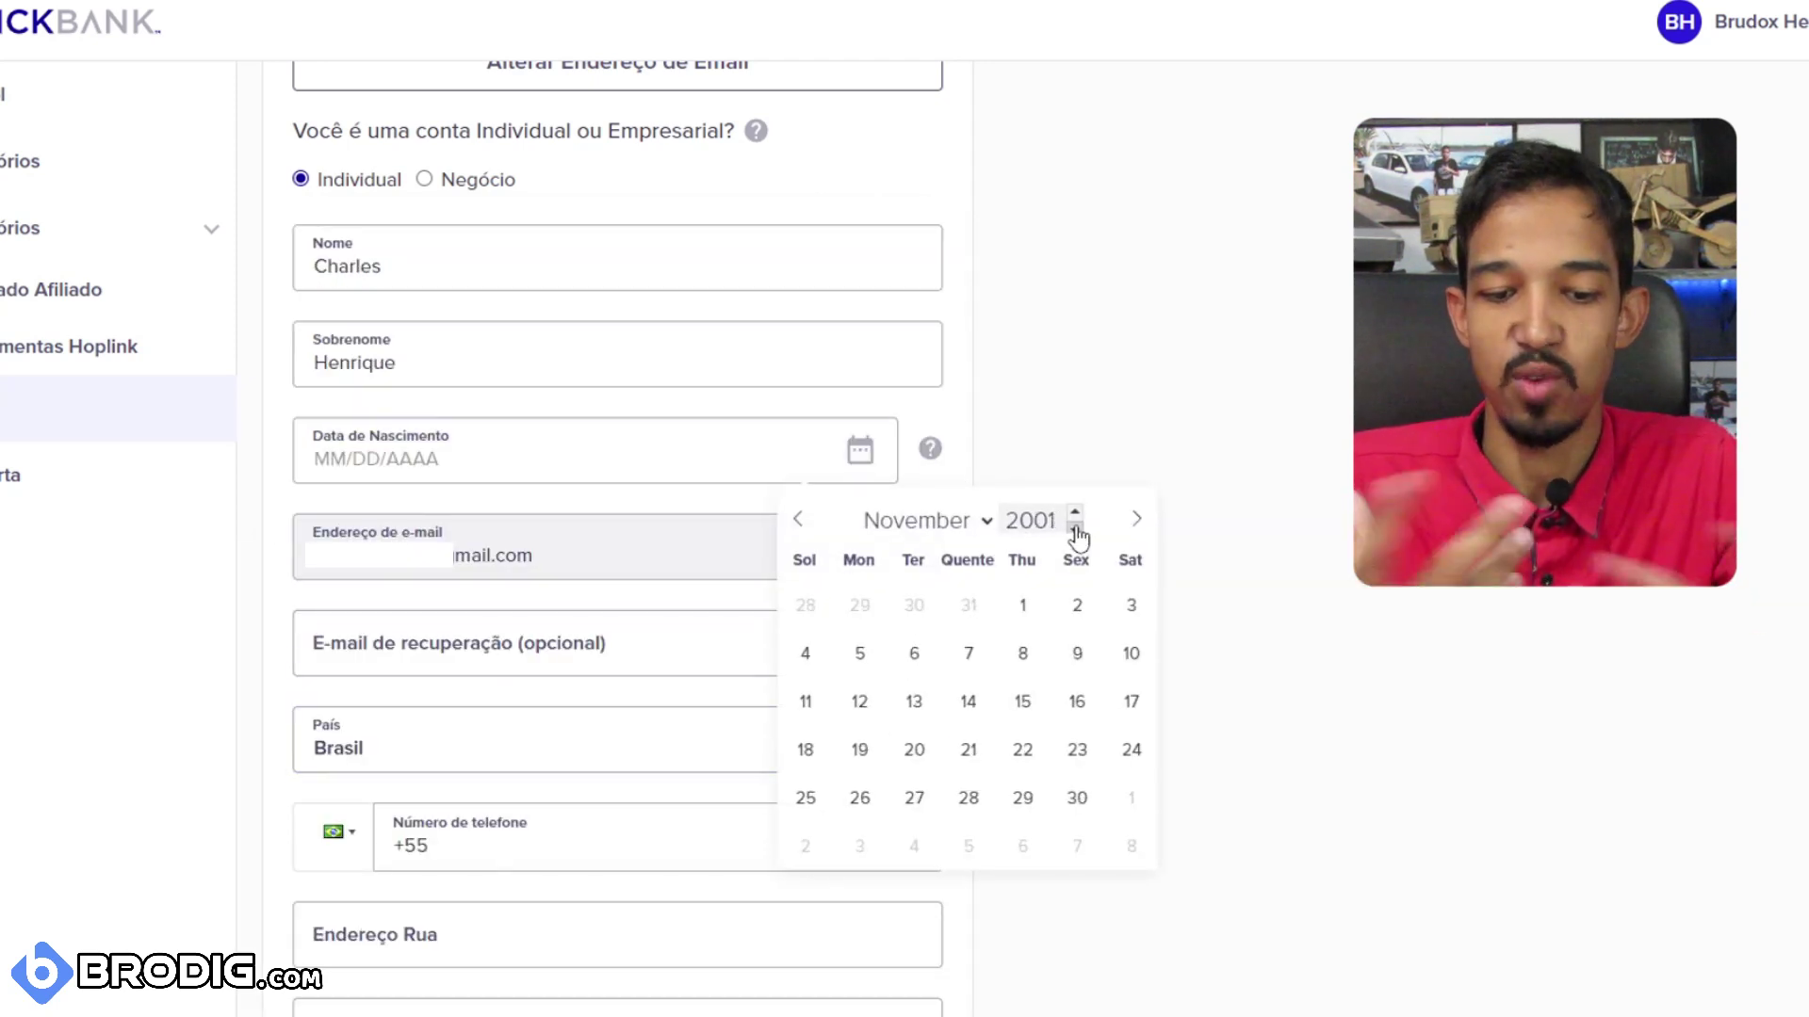
pyautogui.scroll(-1, 1077, 533)
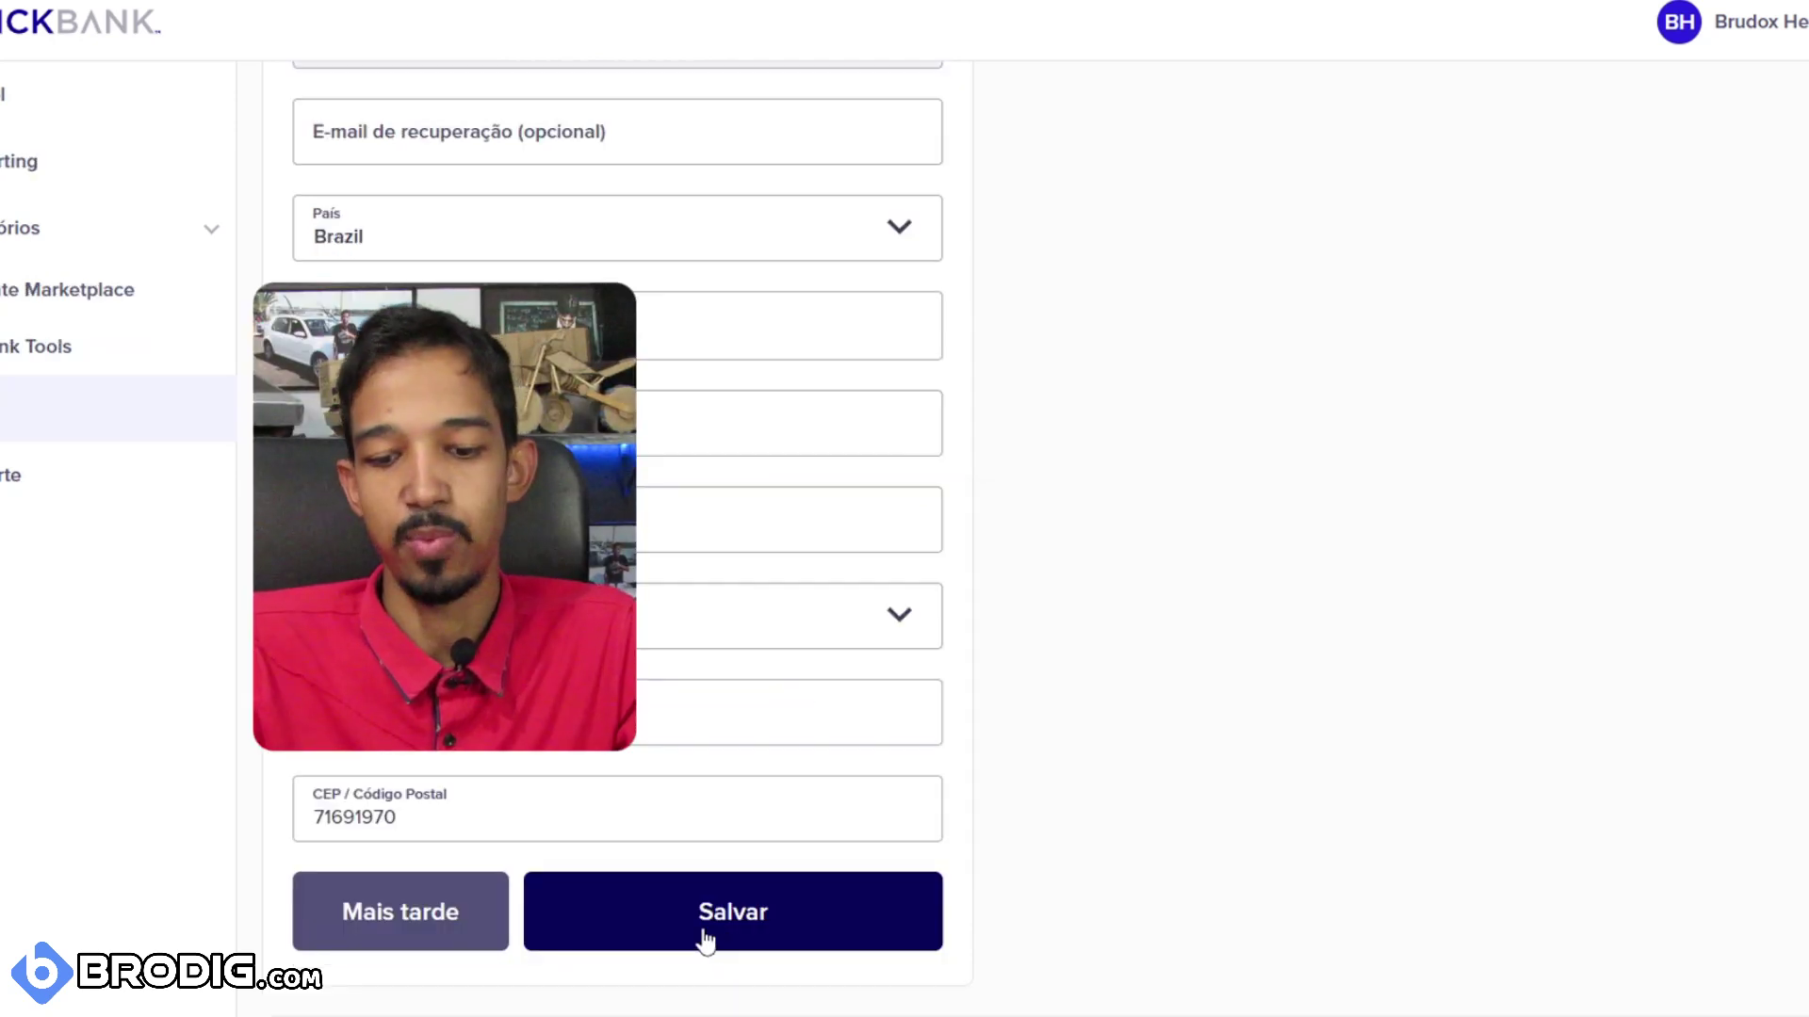
pyautogui.click(707, 939)
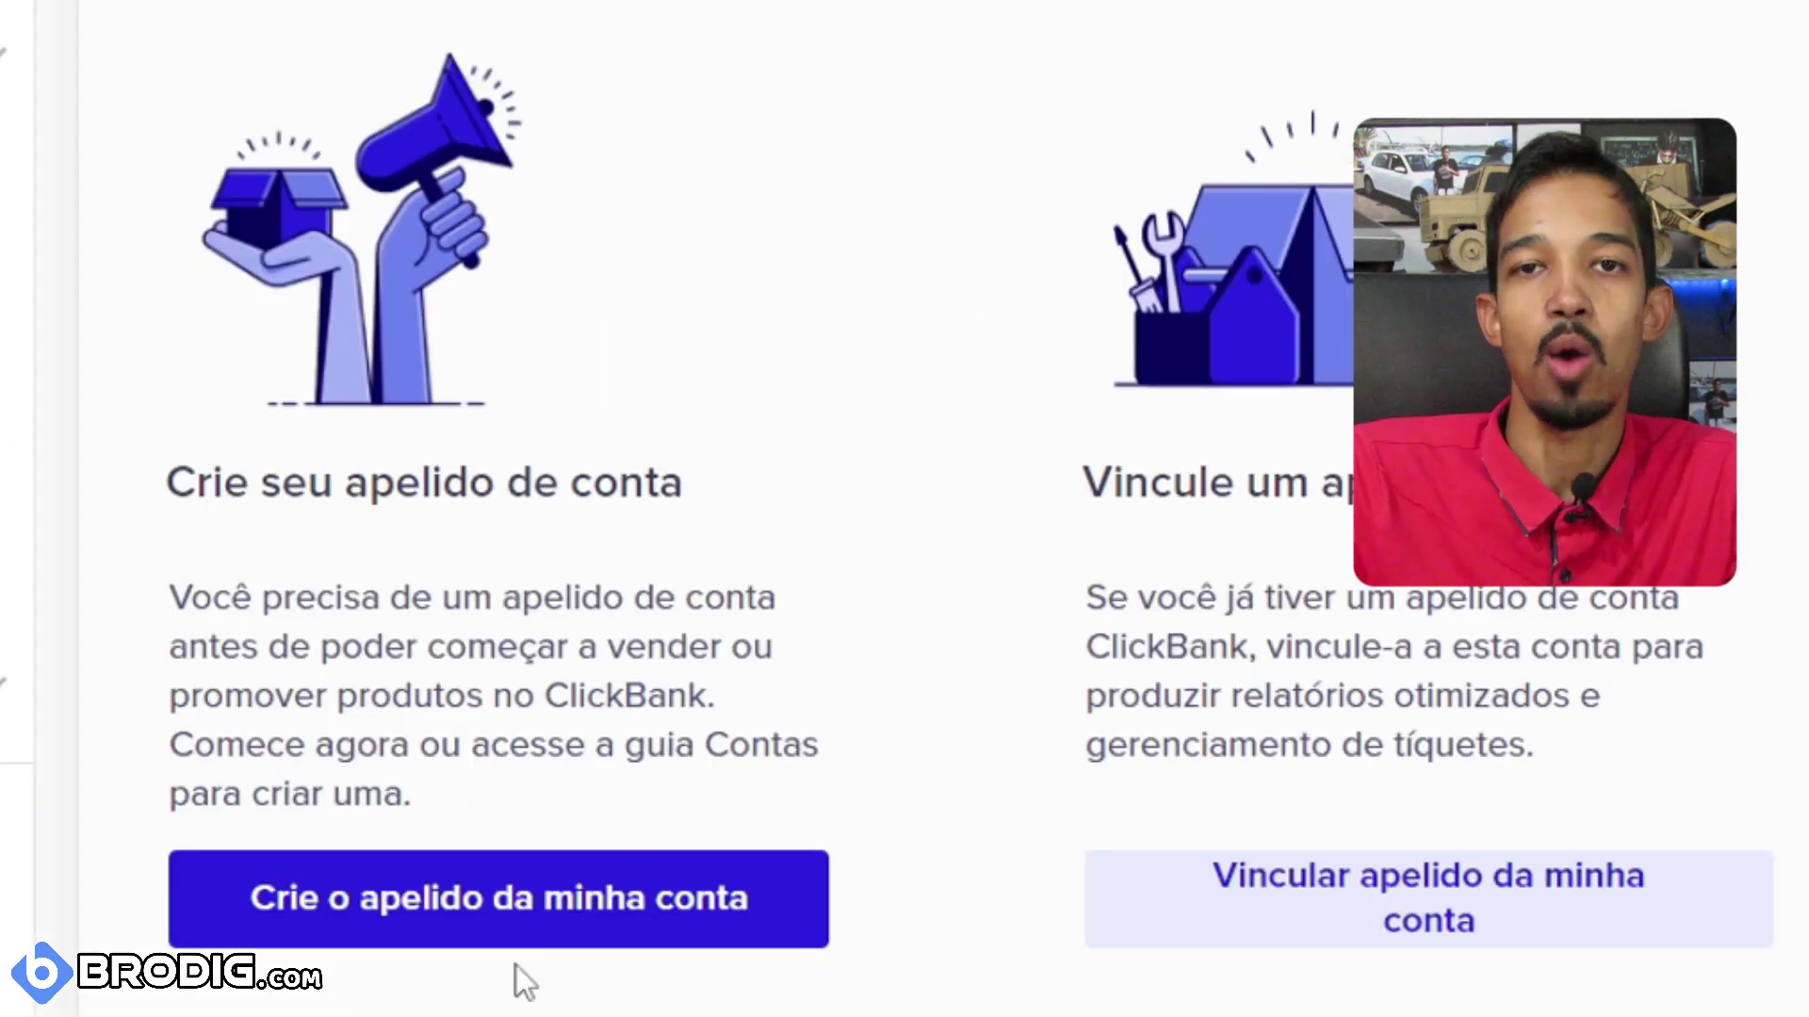
# Step: Register a new Combinação (fornecedor e afiliados) account under an available nickname
pyautogui.click(490, 925)
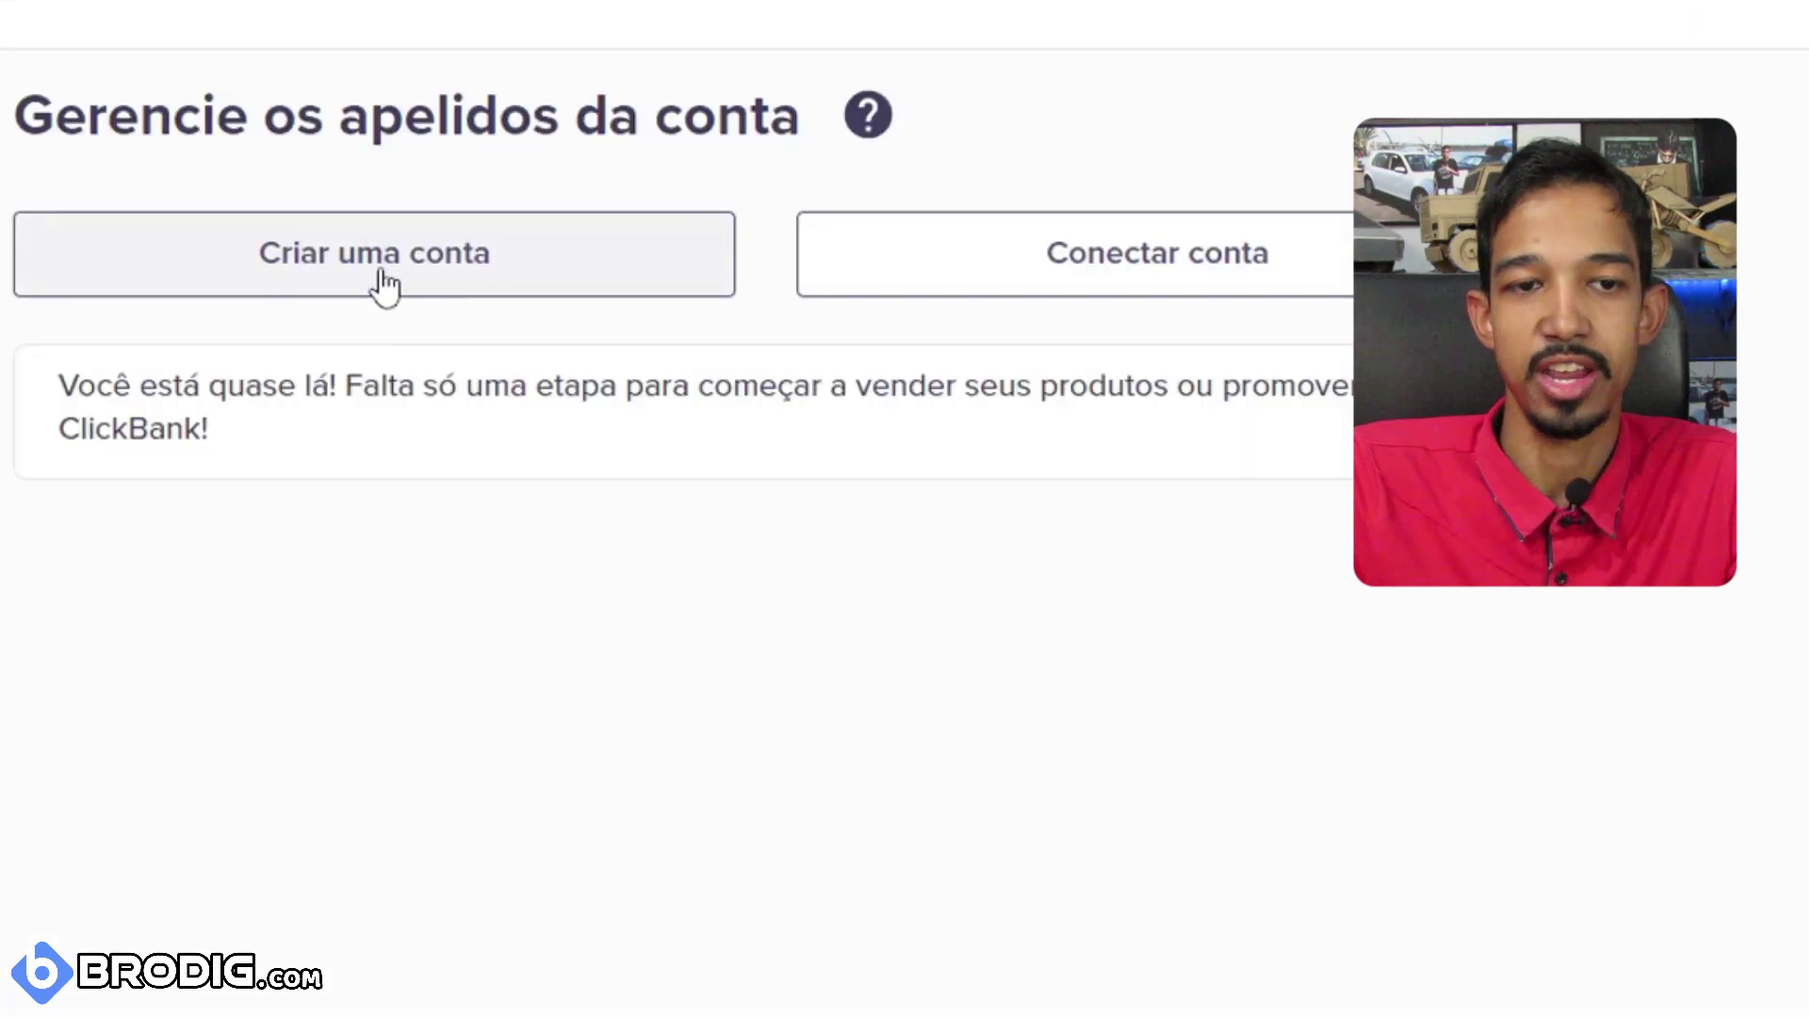
pyautogui.click(384, 282)
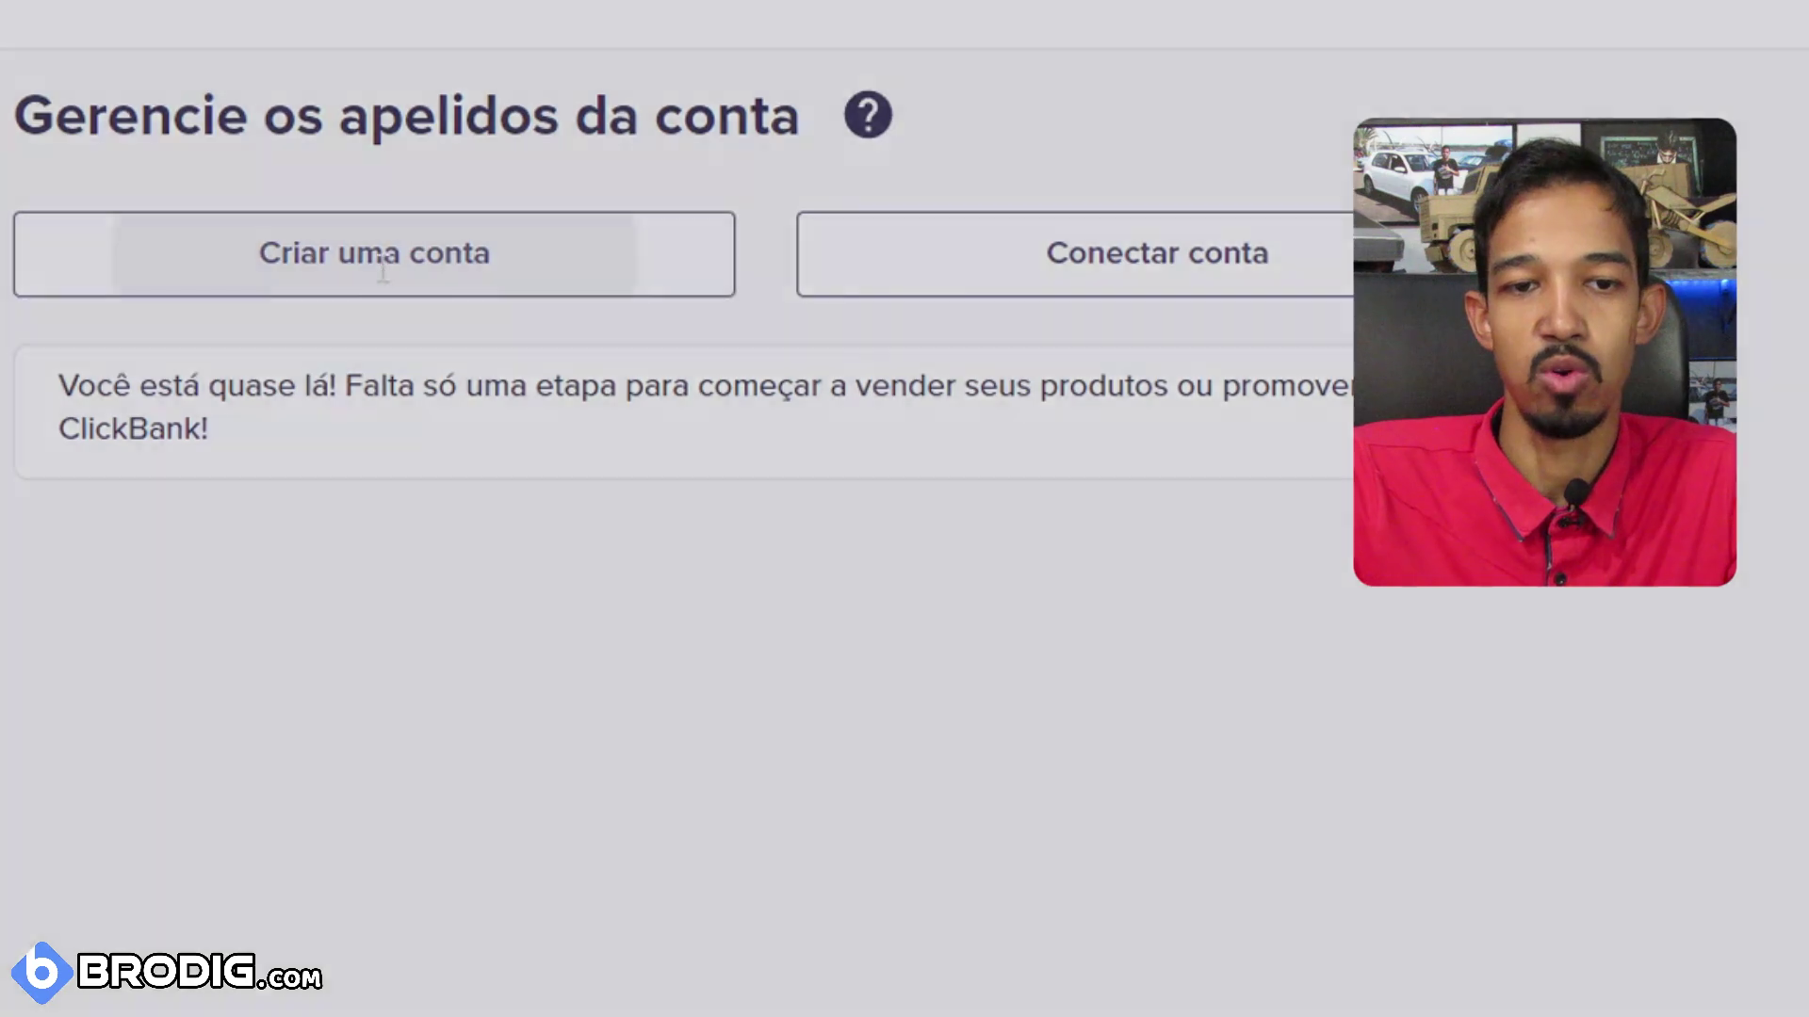
pyautogui.click(516, 283)
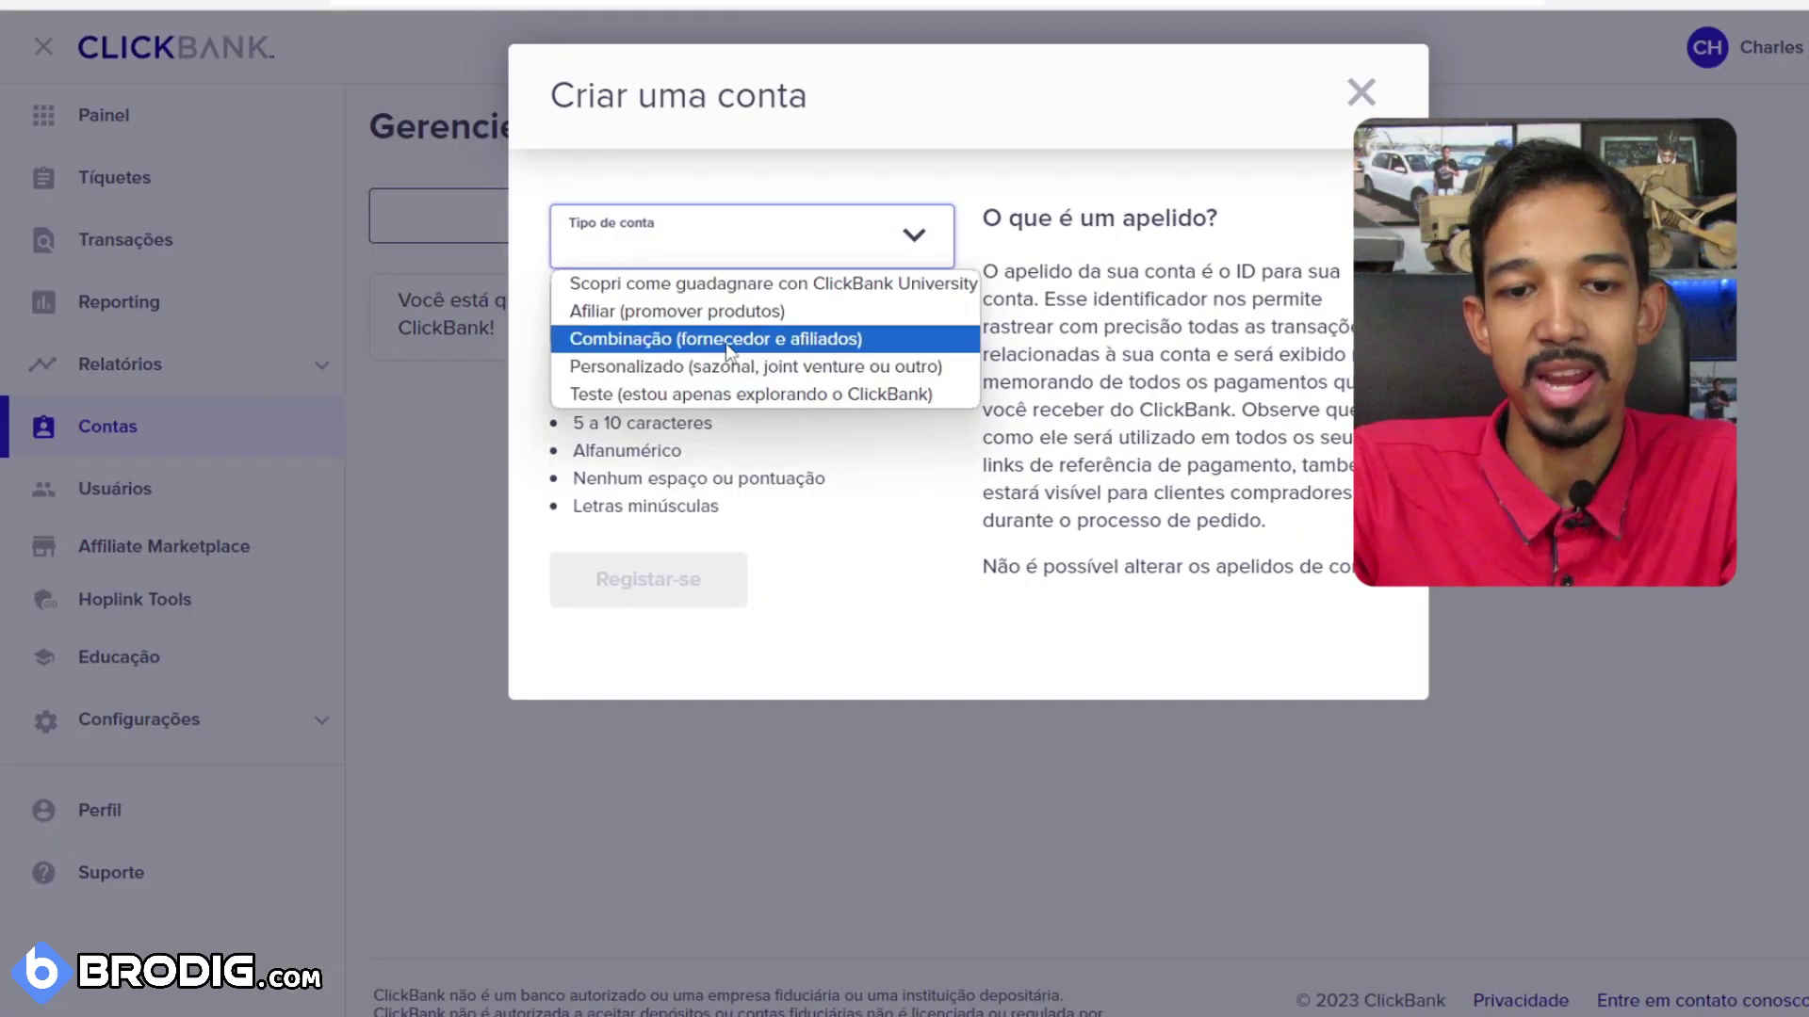
pyautogui.click(818, 343)
pyautogui.click(632, 330)
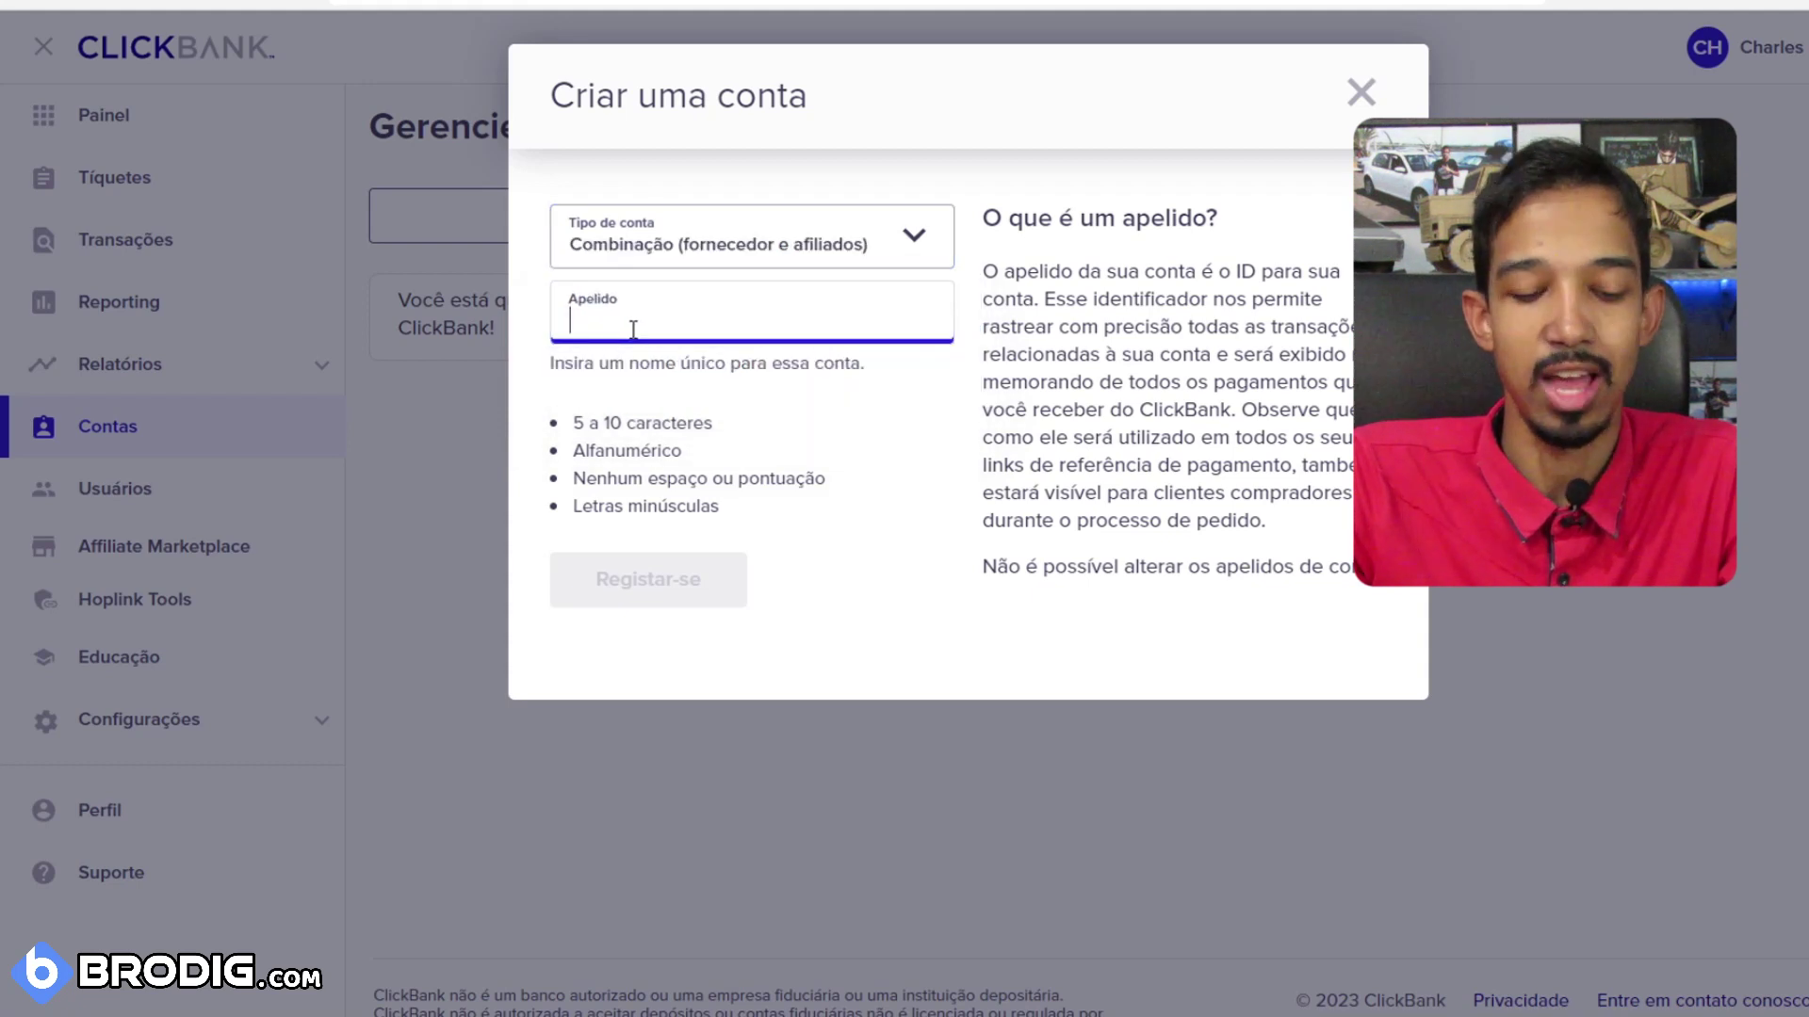
pyautogui.write('charles')
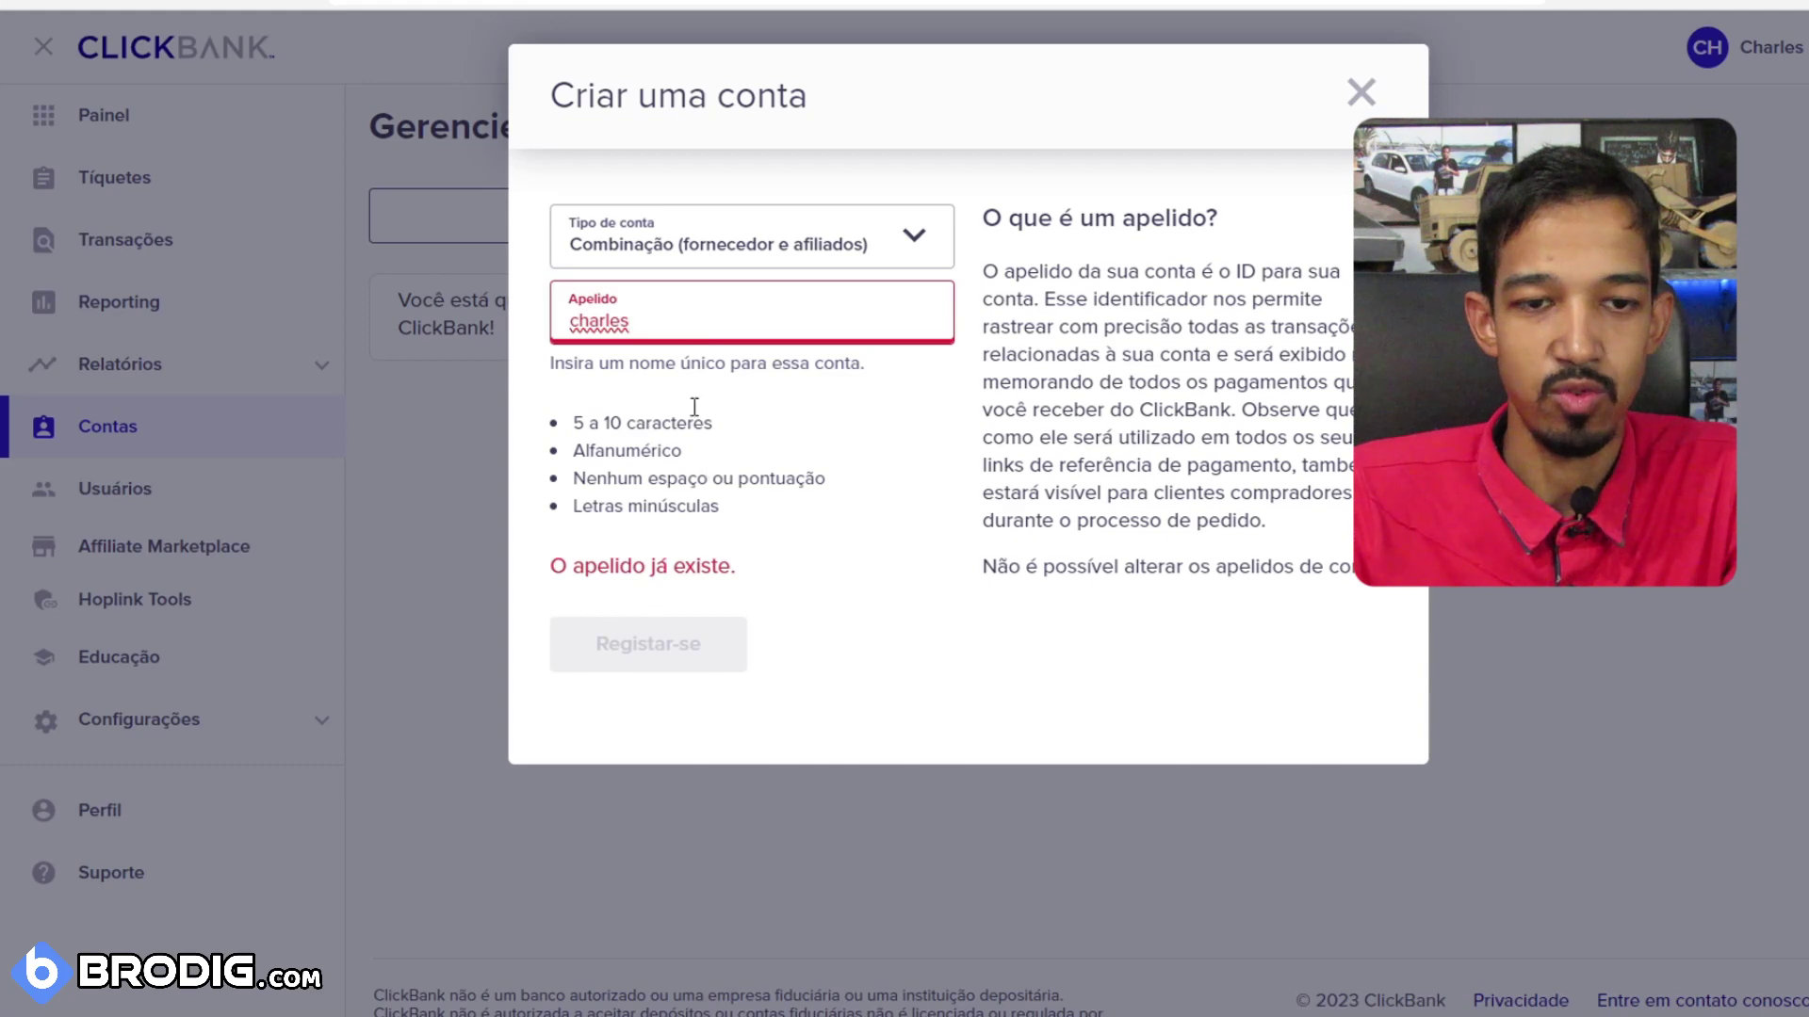
pyautogui.write('et')
pyautogui.doubleClick(663, 318)
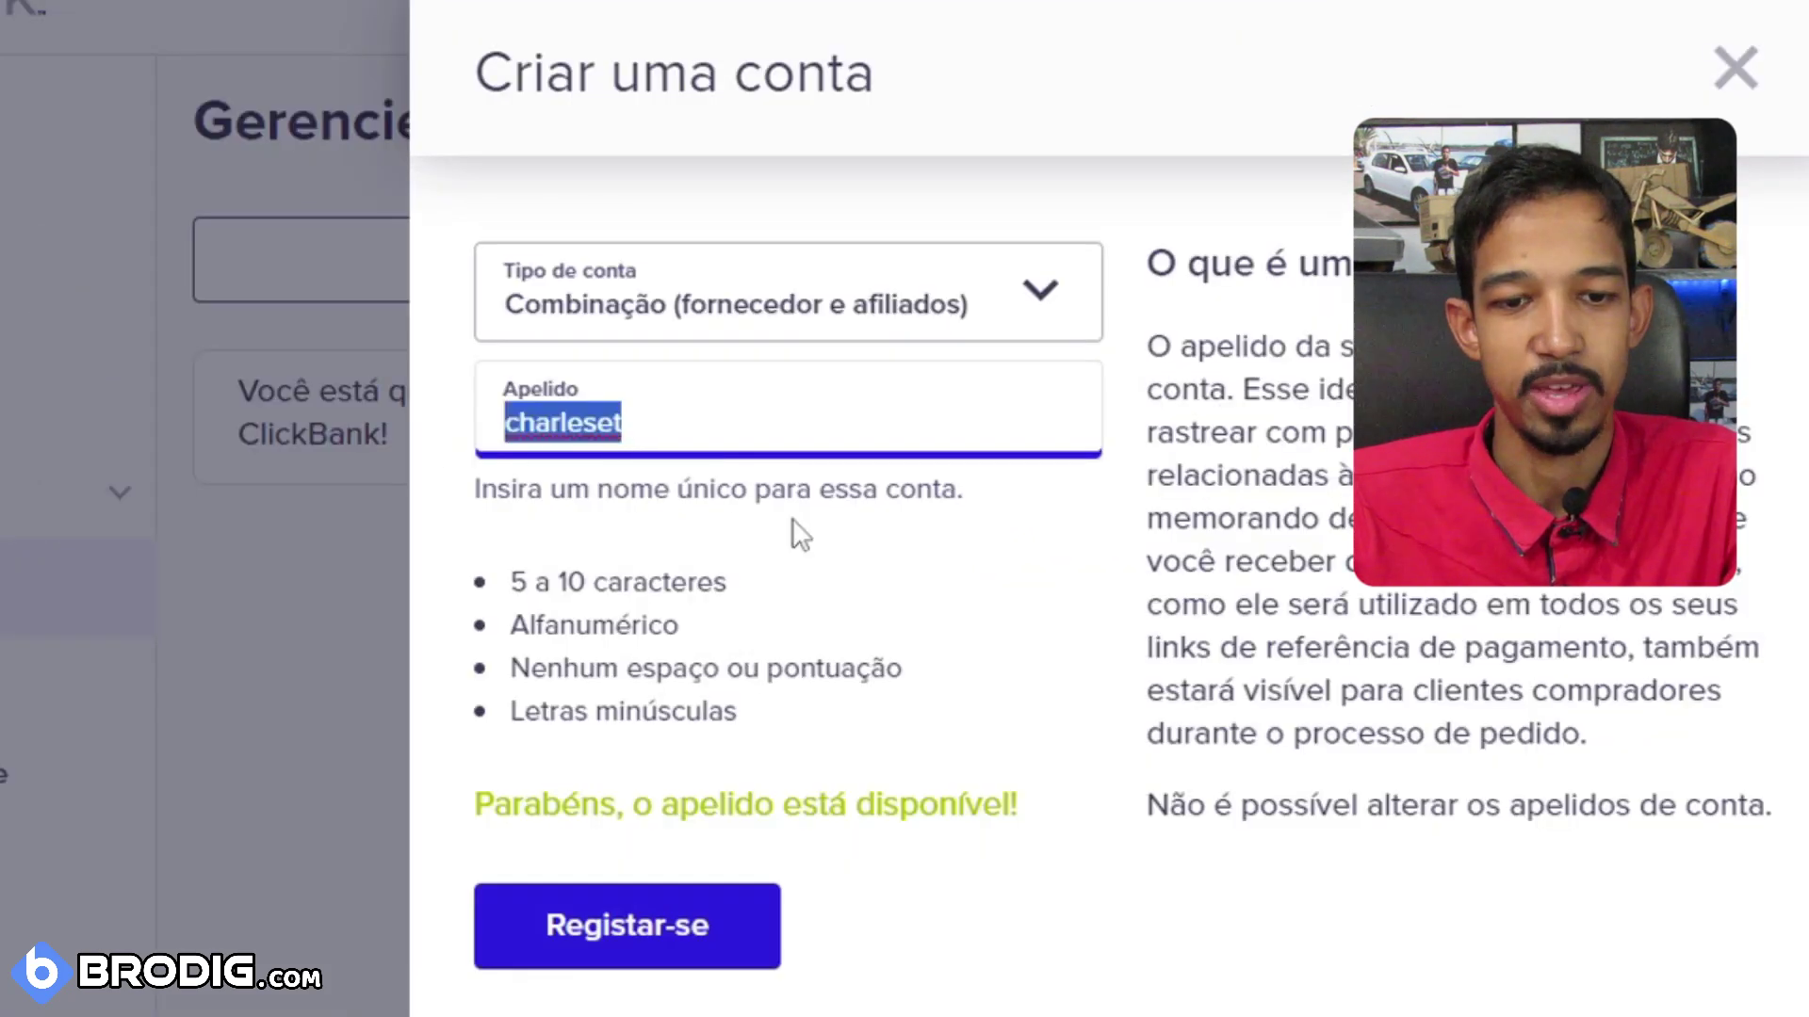
pyautogui.click(669, 965)
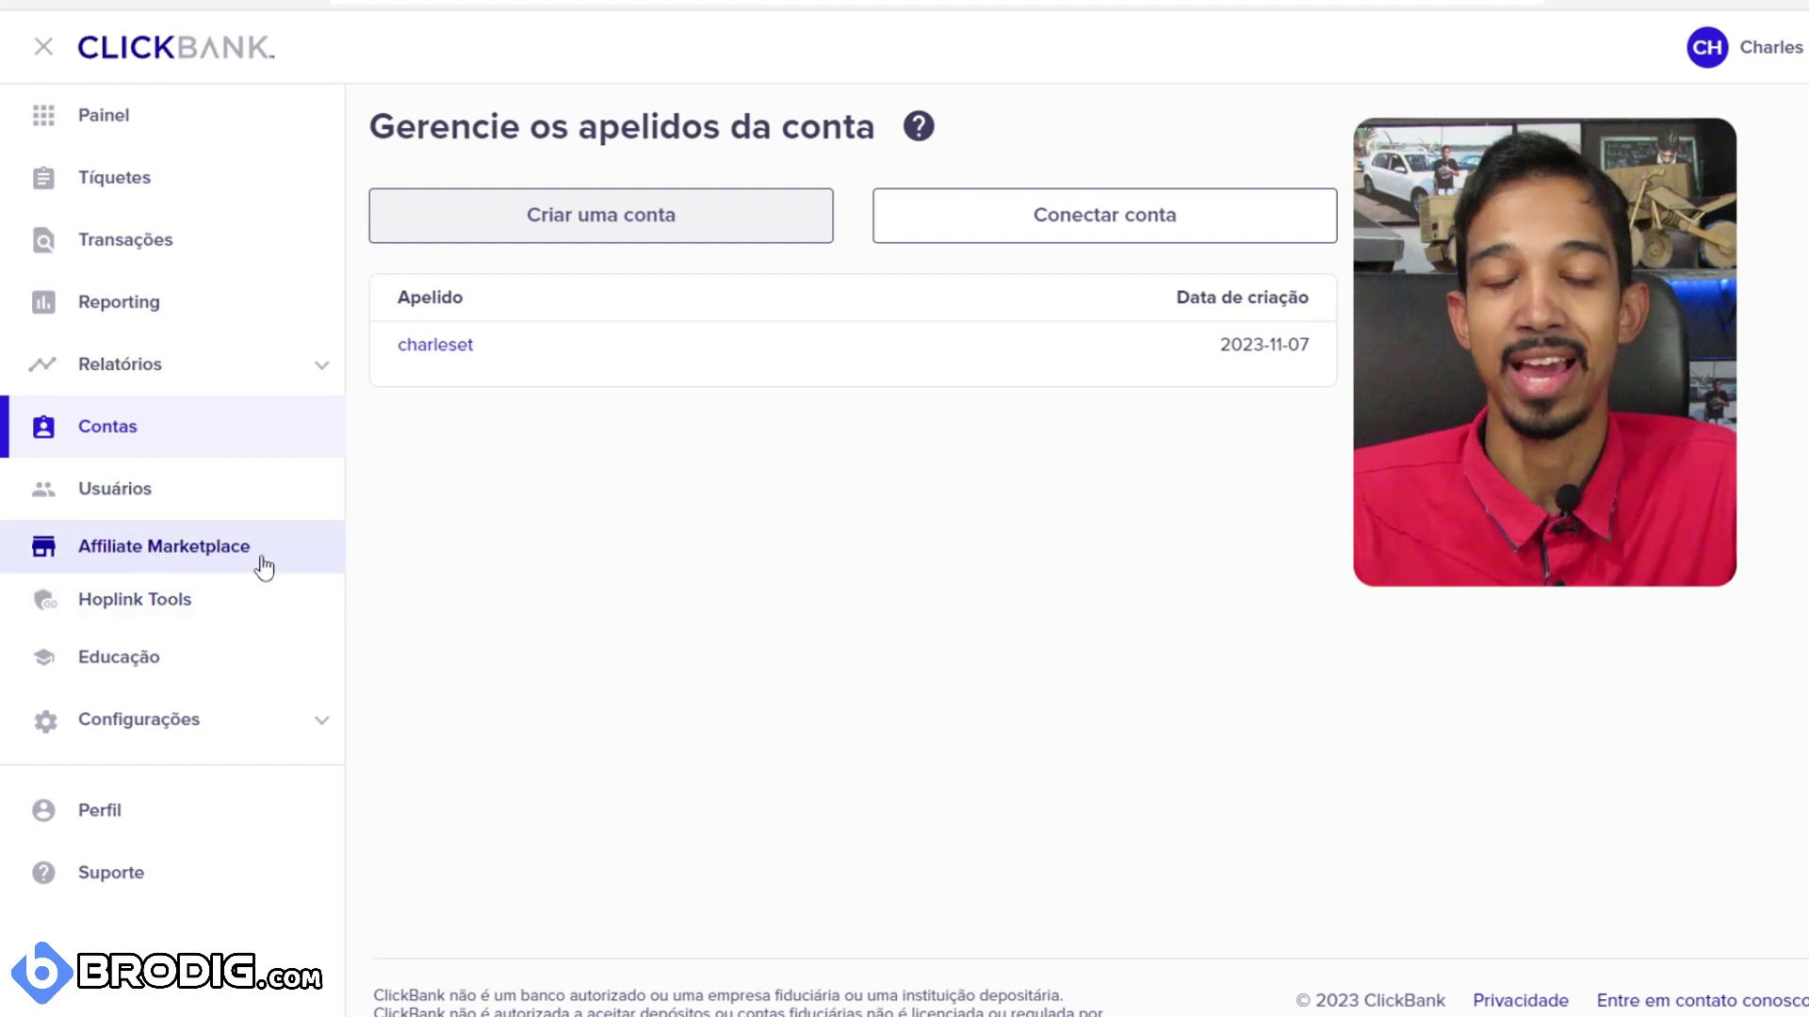
# Step: Open the Affiliate Marketplace translated into Portuguese, clearing a test search
pyautogui.click(129, 558)
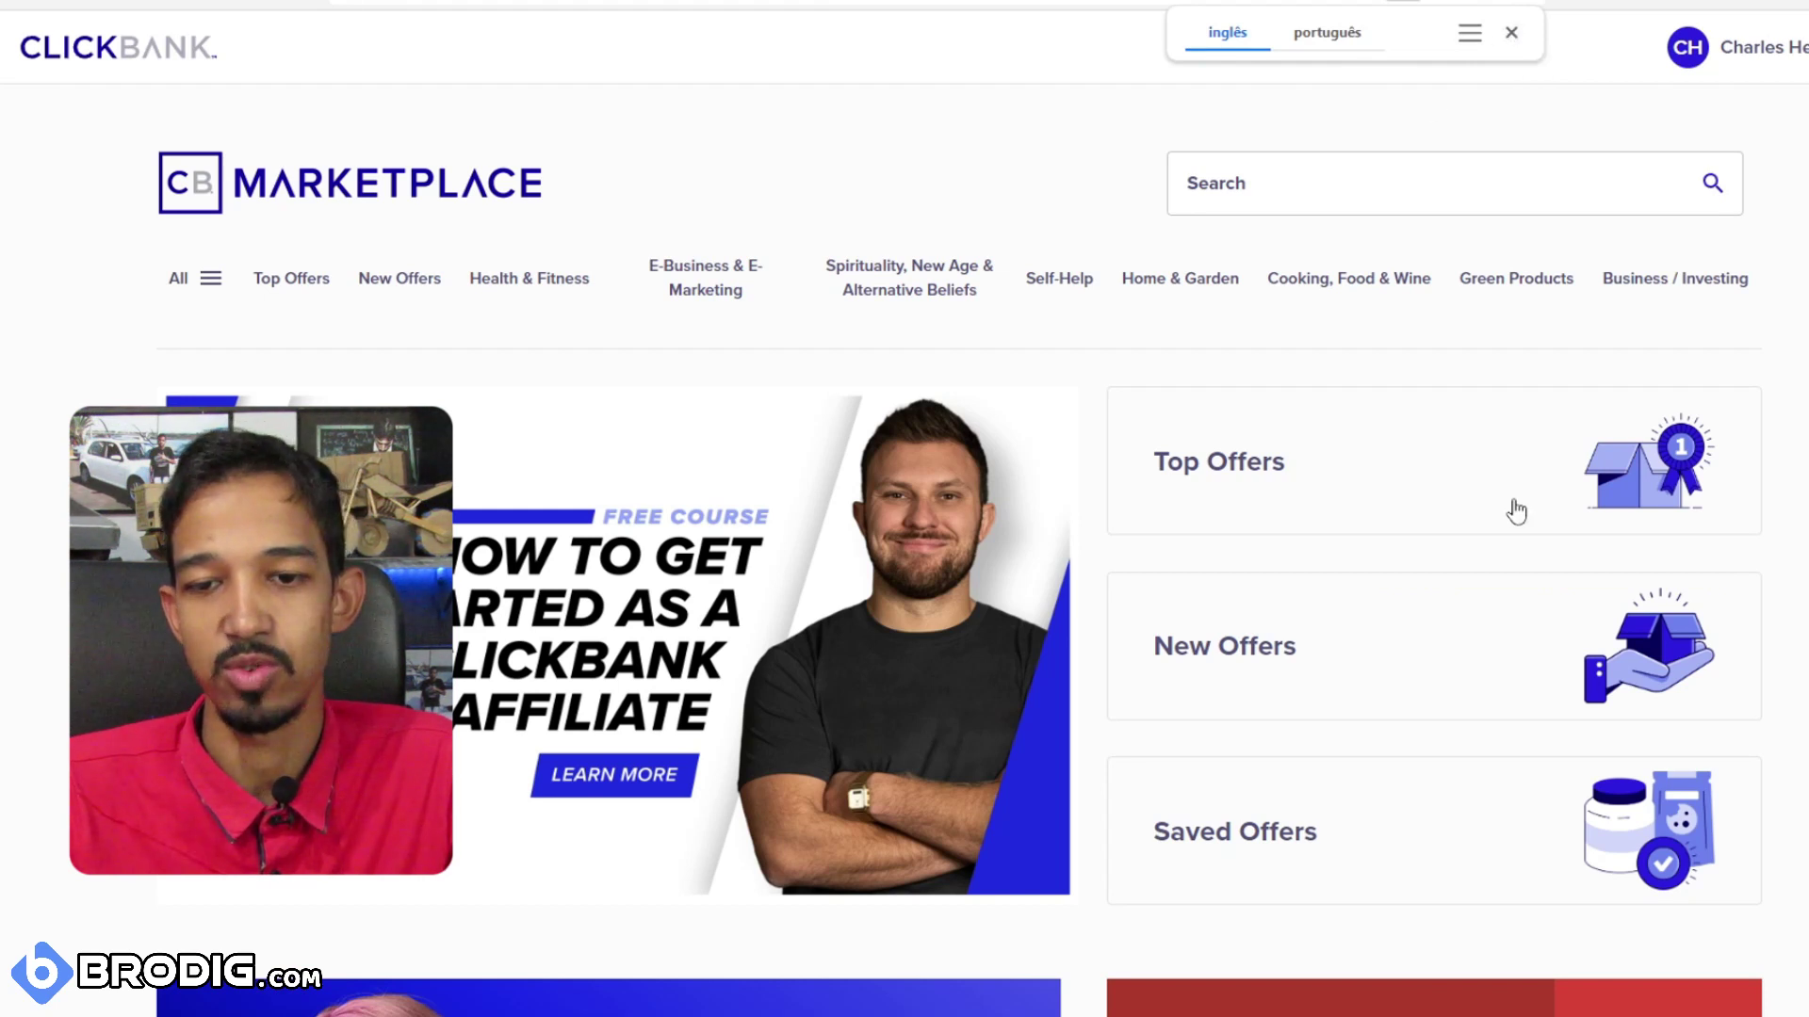
pyautogui.click(1327, 32)
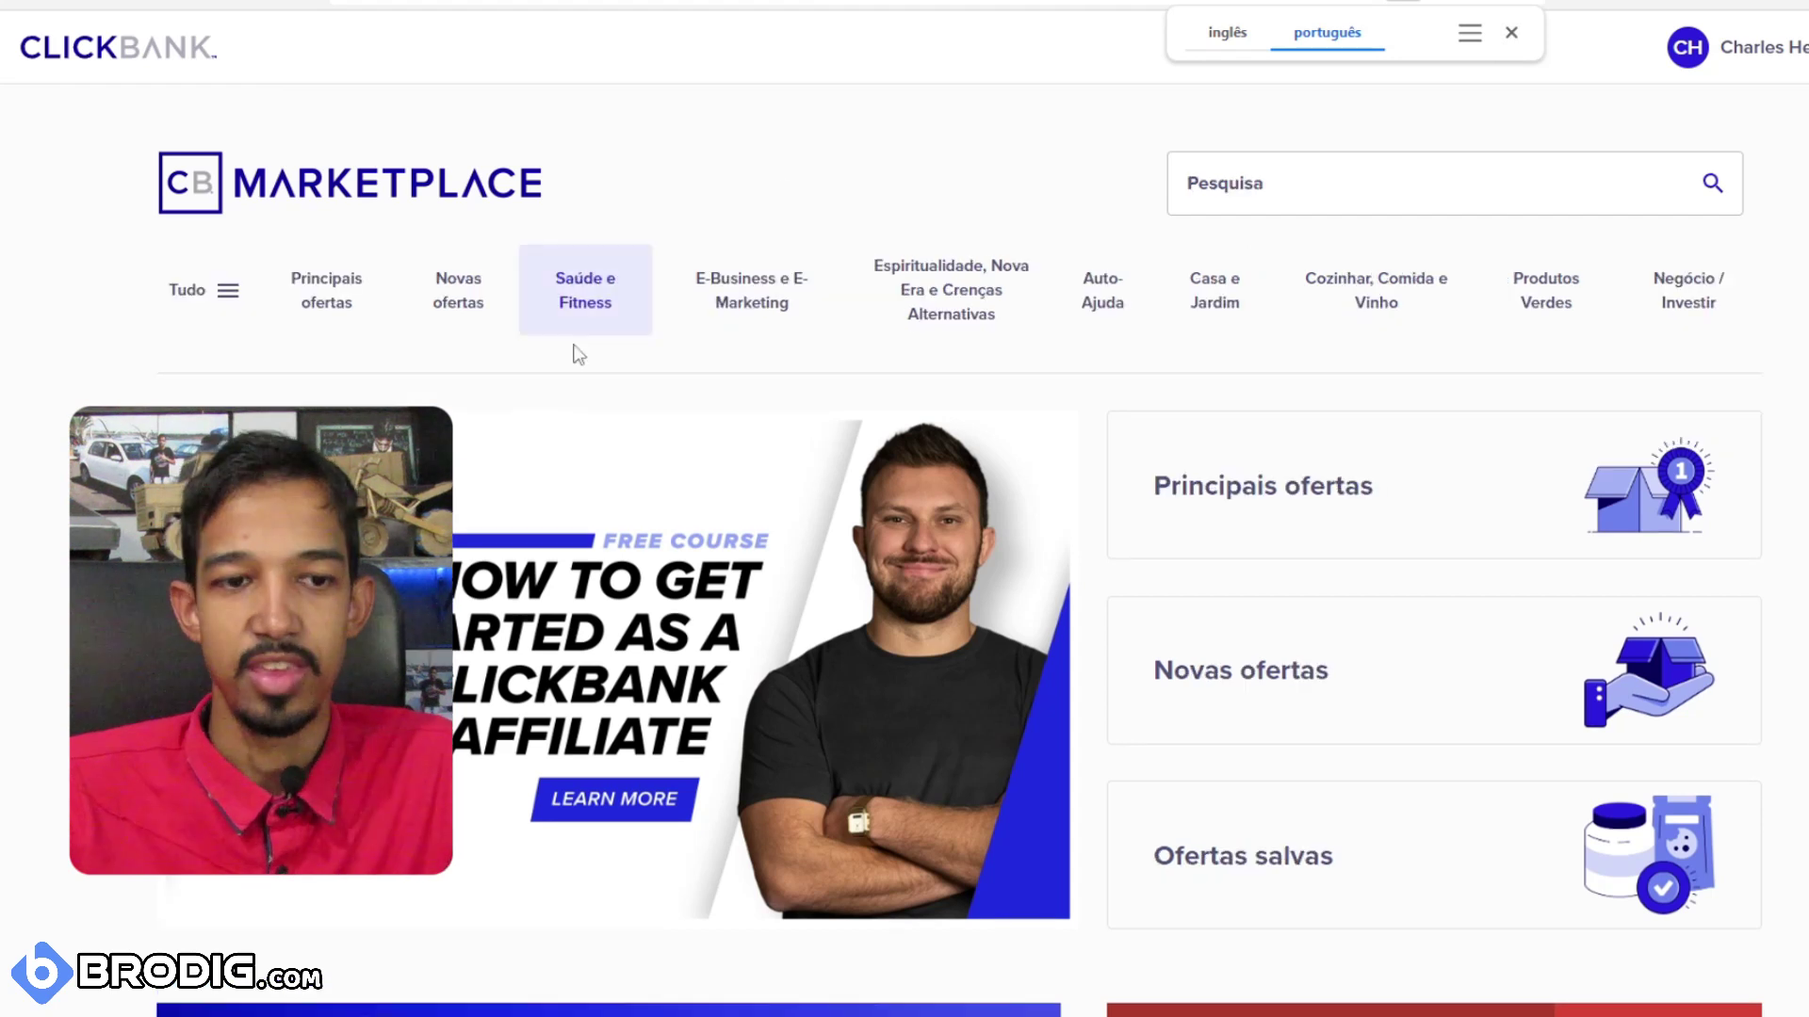
pyautogui.click(1276, 198)
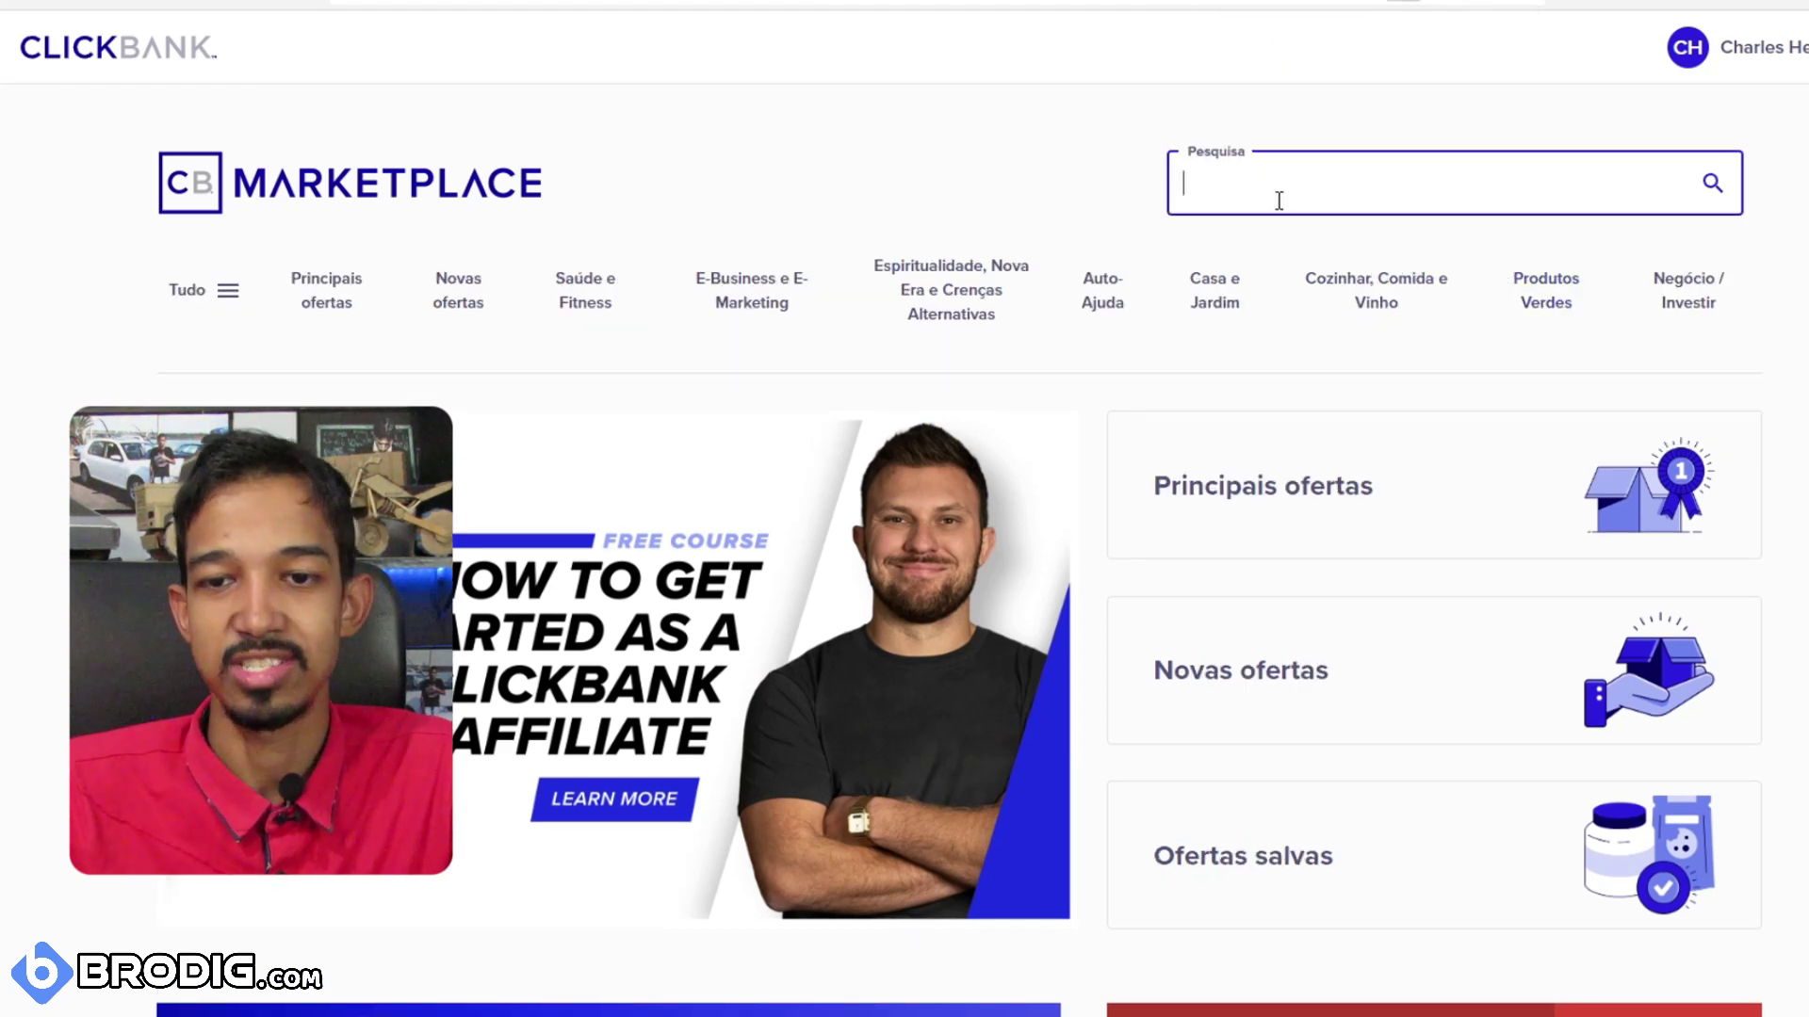
pyautogui.write('fsdafsadf')
pyautogui.hotkey('ctrl', 'a')
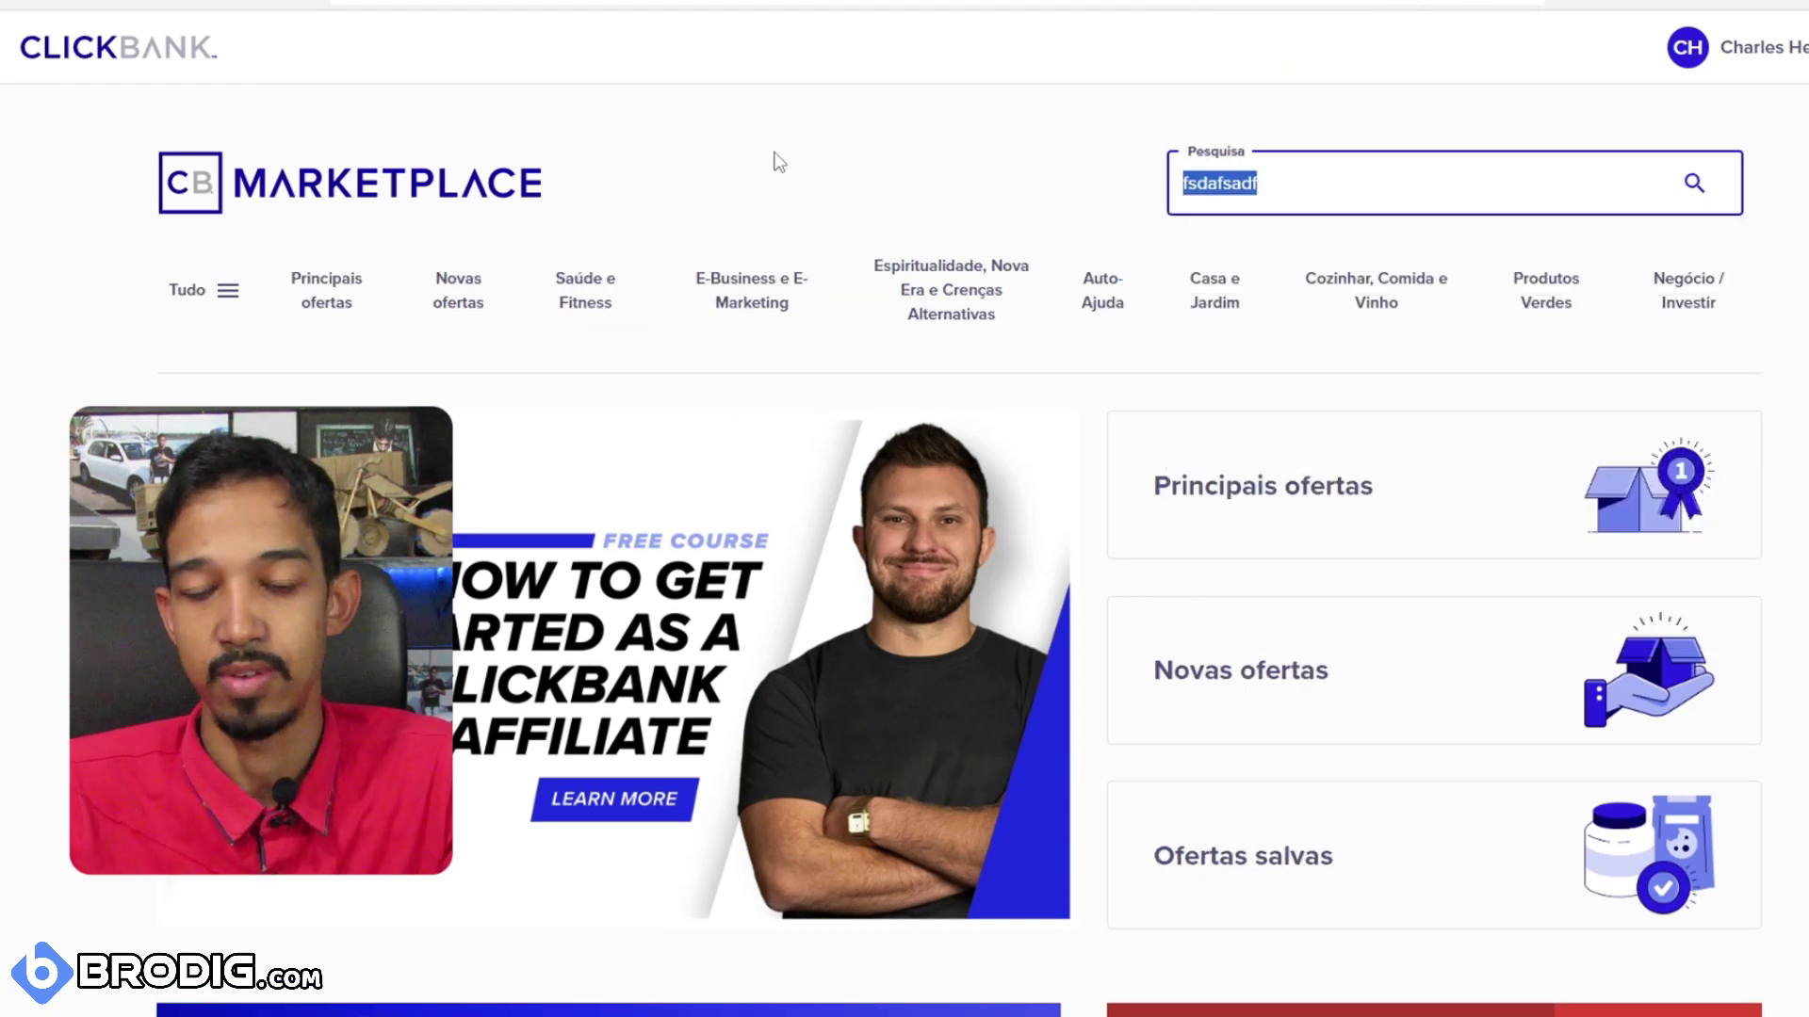
pyautogui.press('BackSpace')
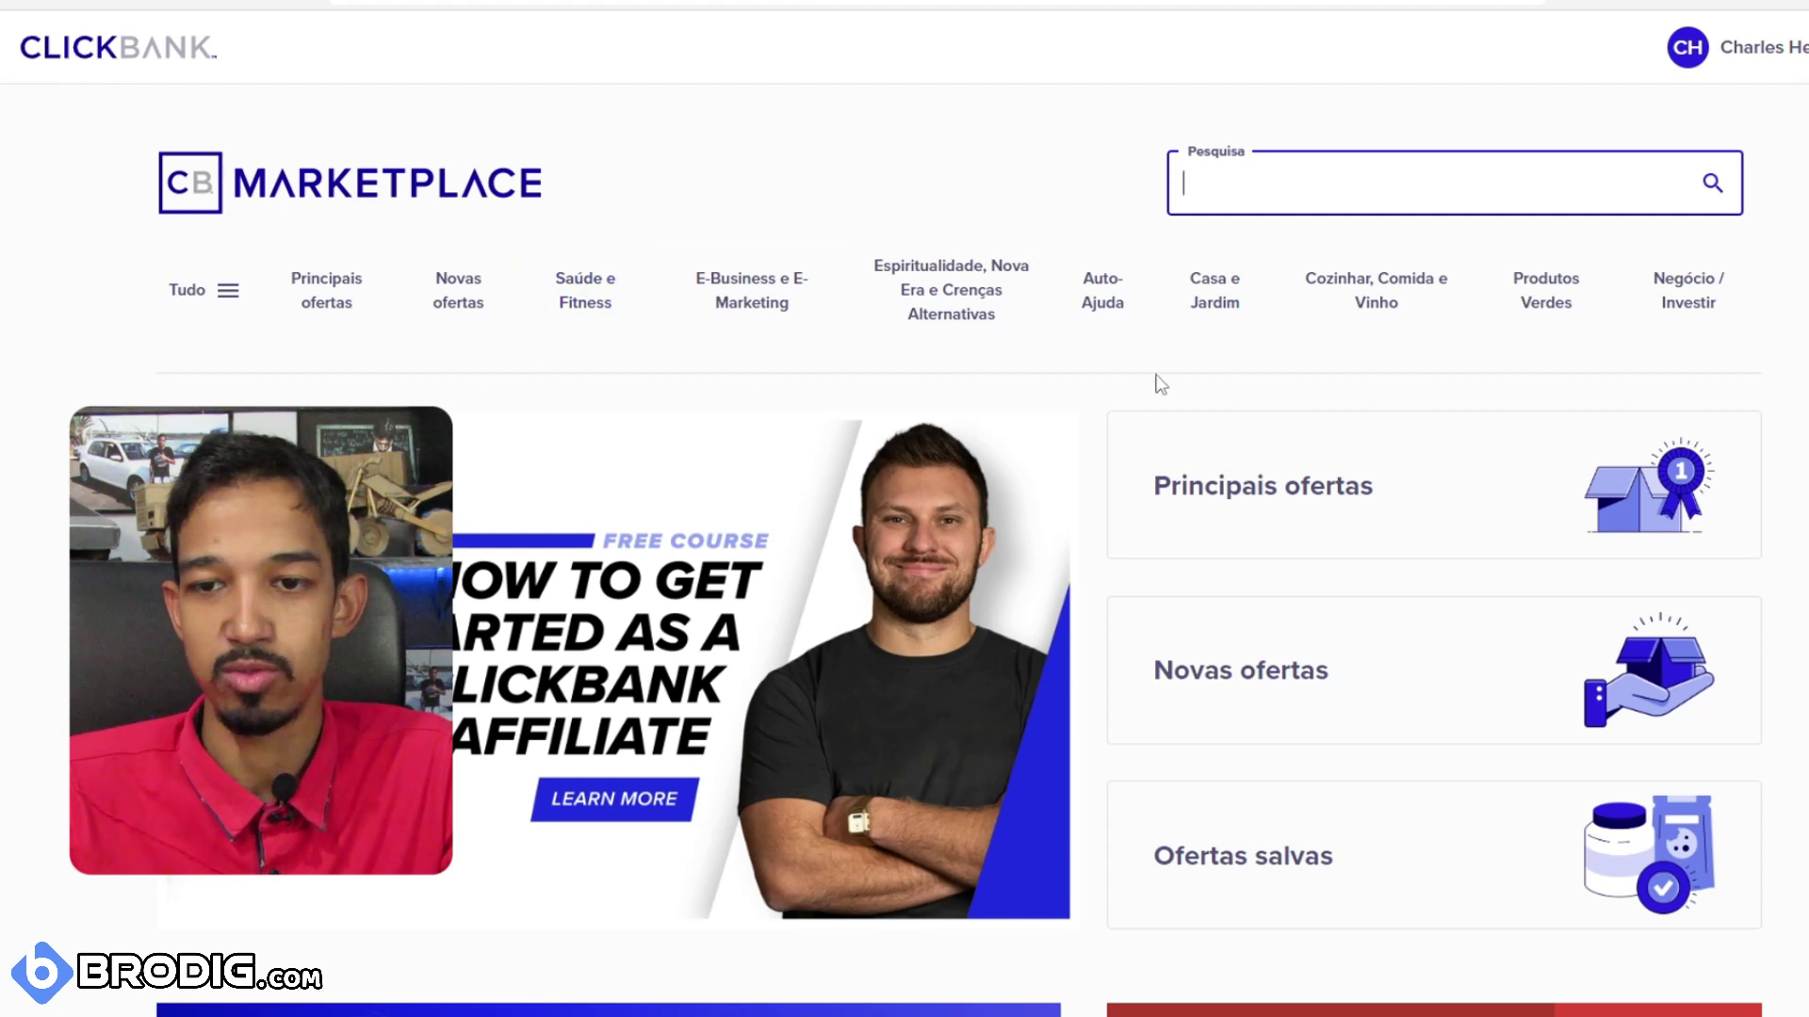
# Step: Browse the offers in the Produtos Verdes category
pyautogui.click(1375, 297)
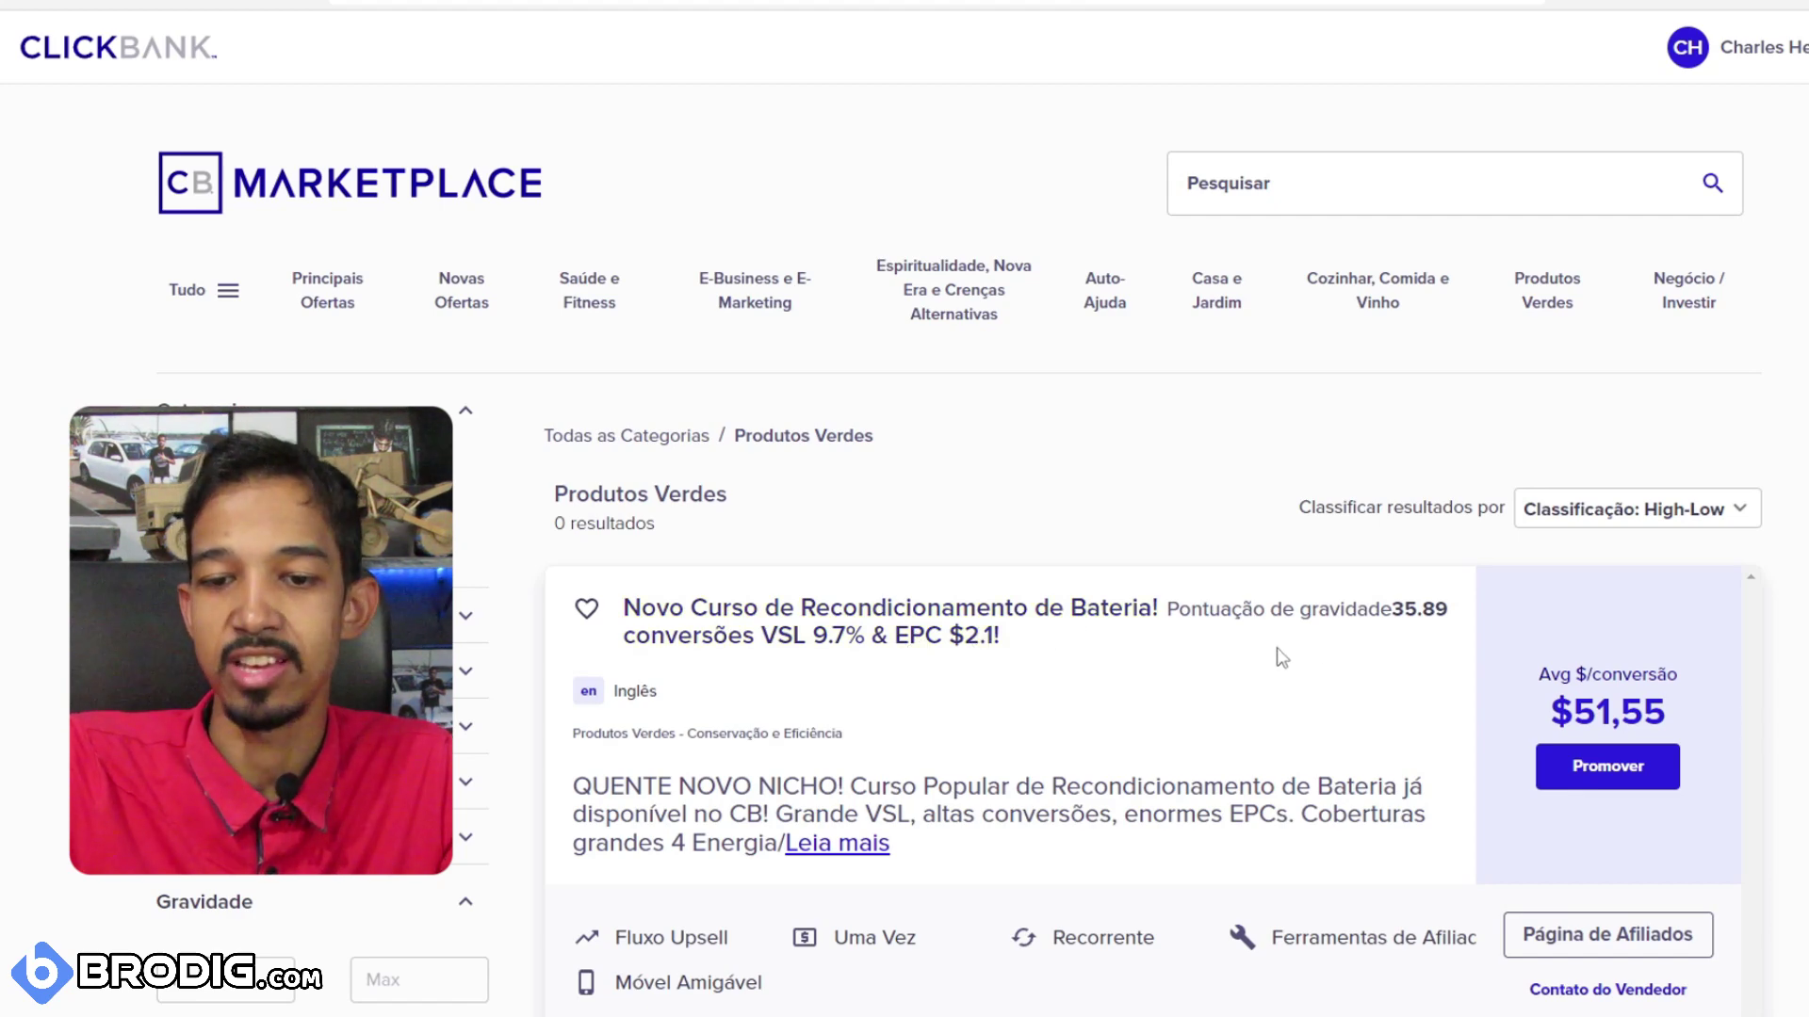
pyautogui.moveTo(1292, 621)
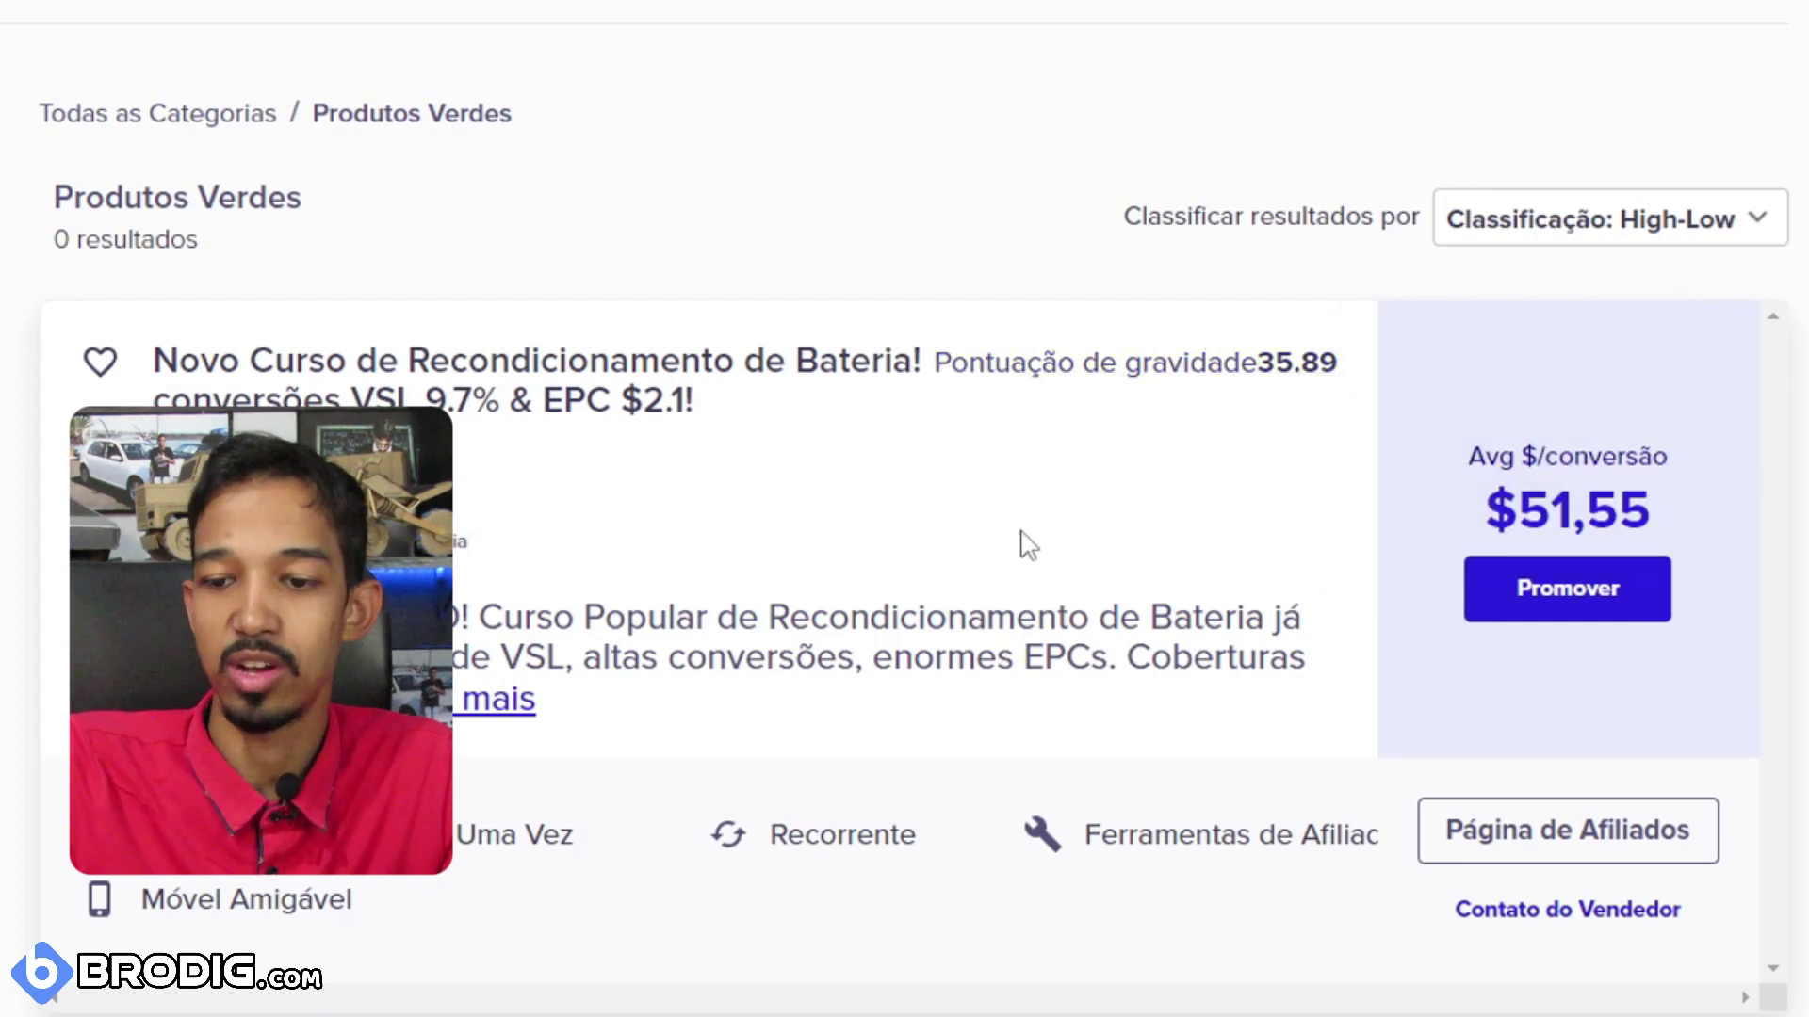
pyautogui.moveTo(1641, 502)
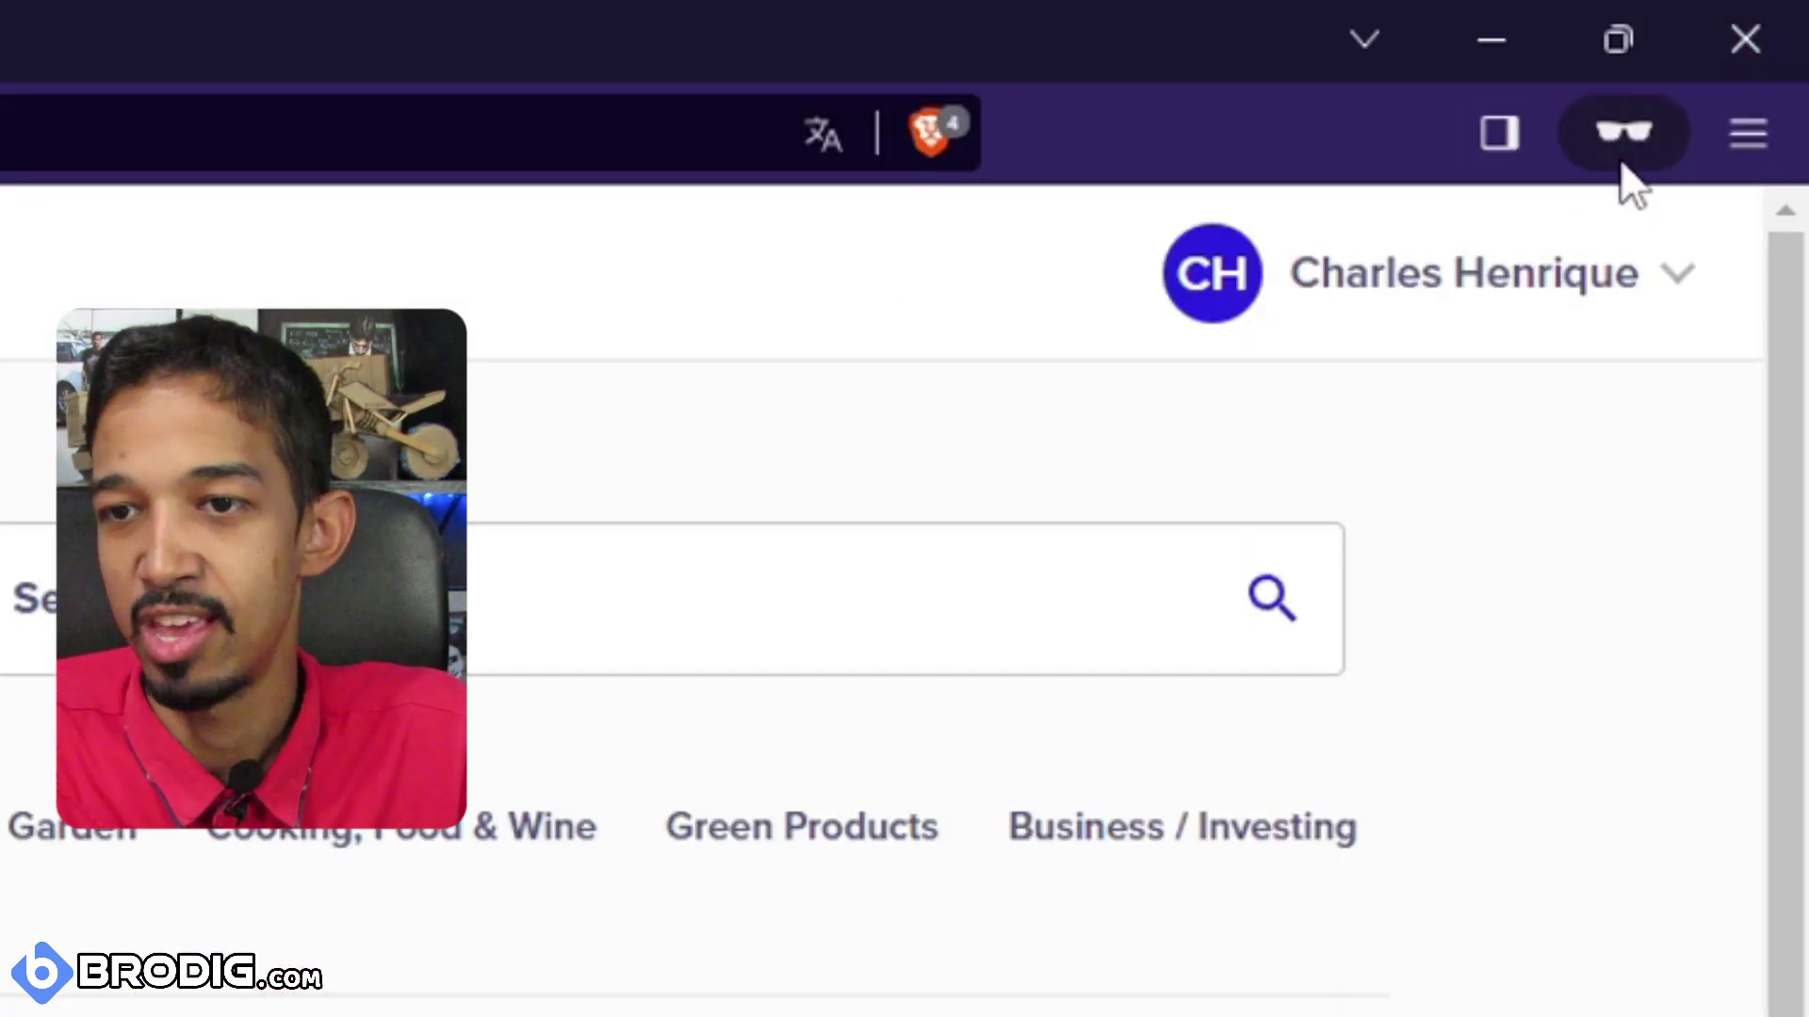
# Step: Bring up the Top Offers list from the Marketplace home page
pyautogui.click(1637, 128)
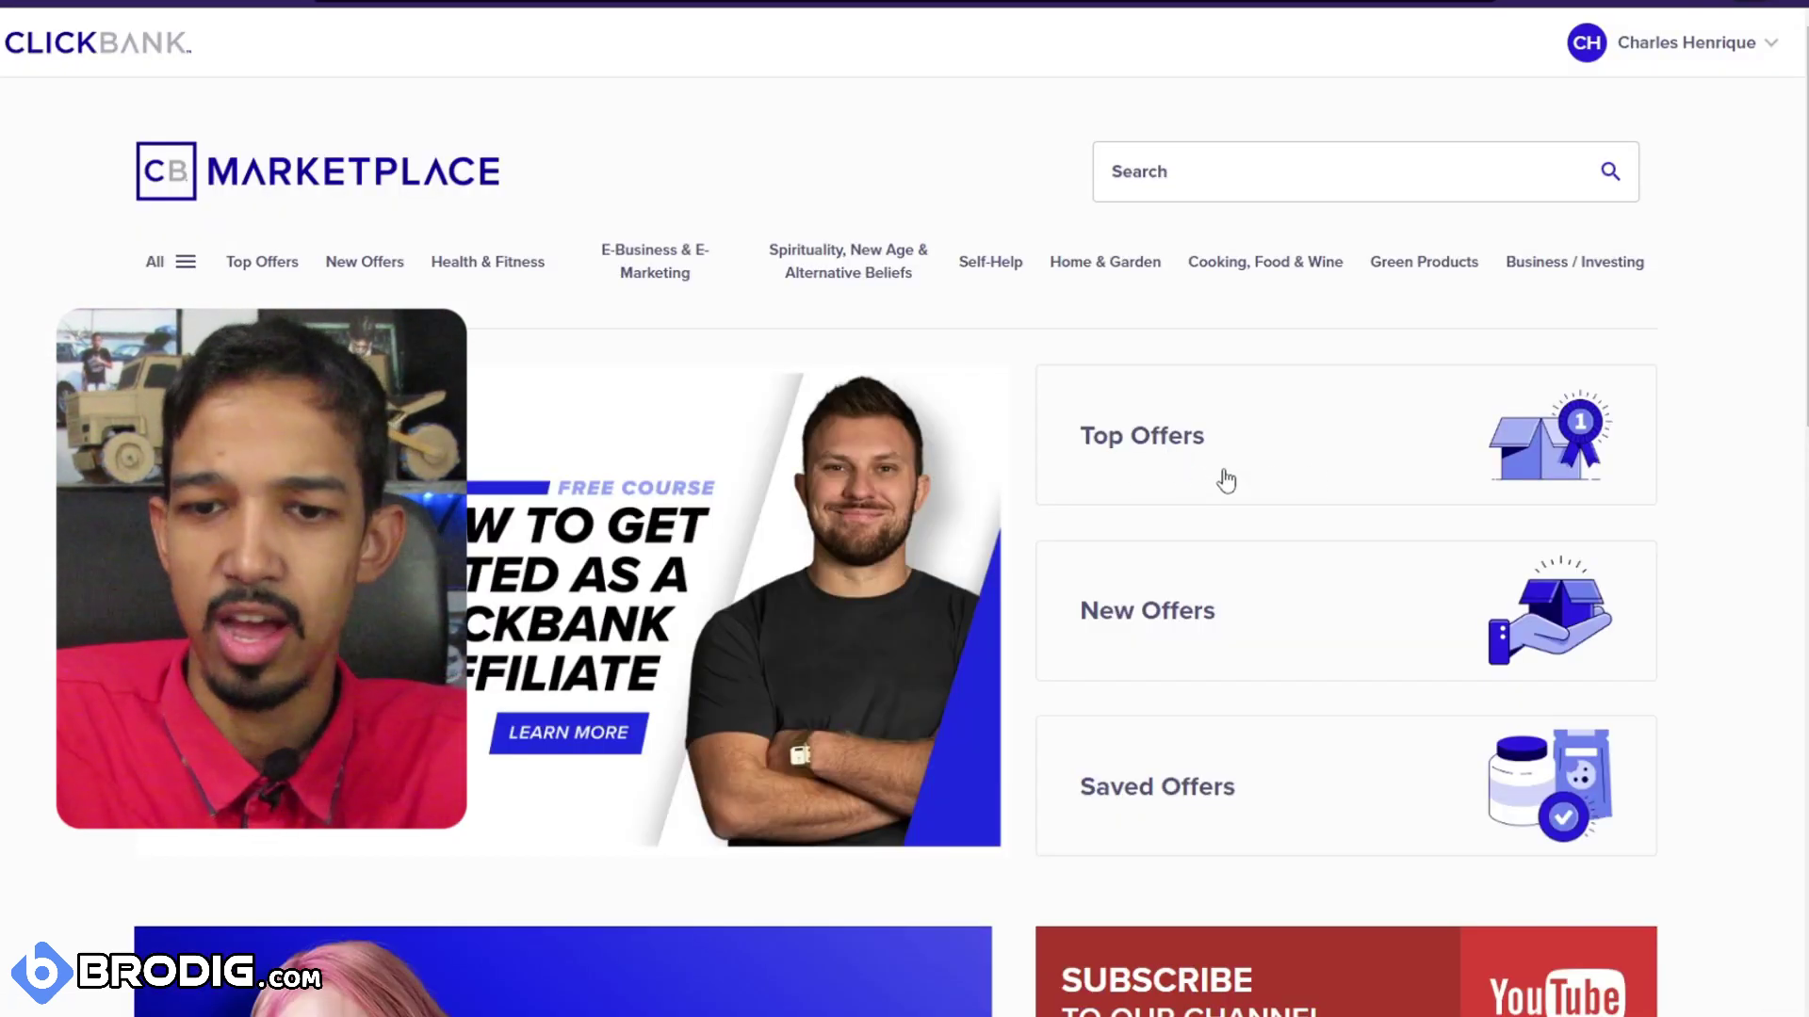
pyautogui.click(1189, 446)
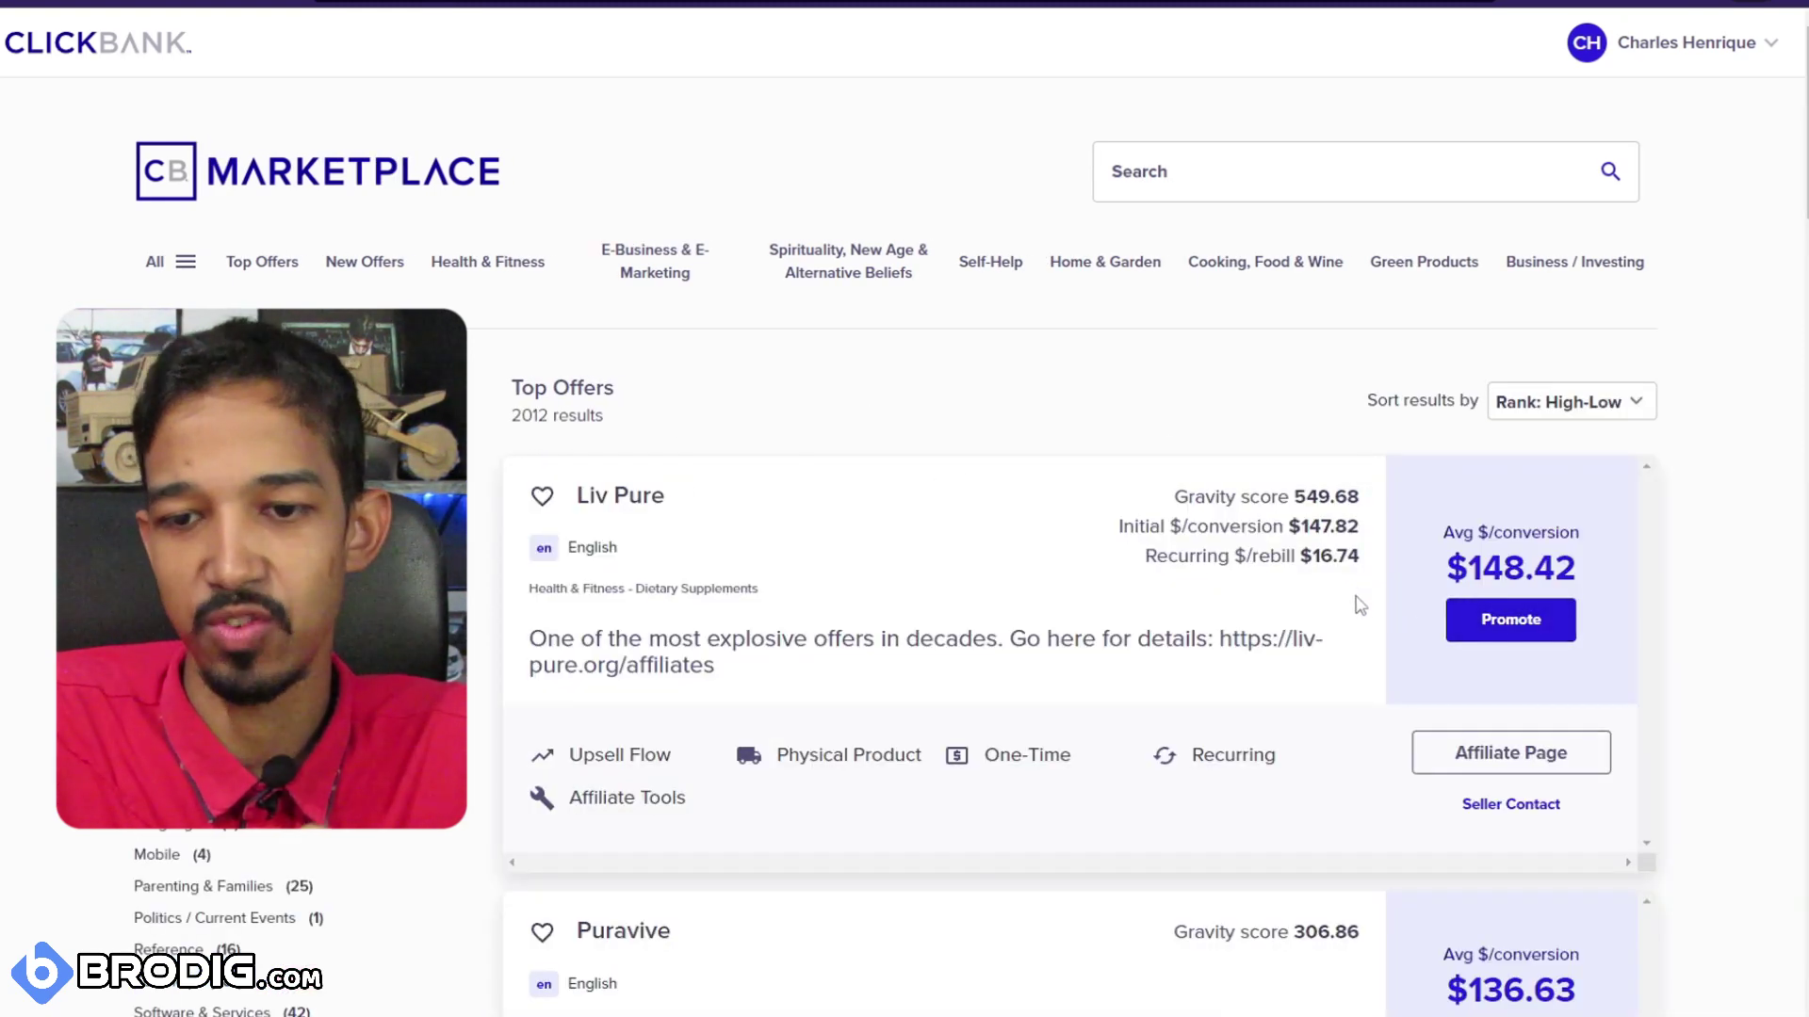
pyautogui.moveTo(1249, 551)
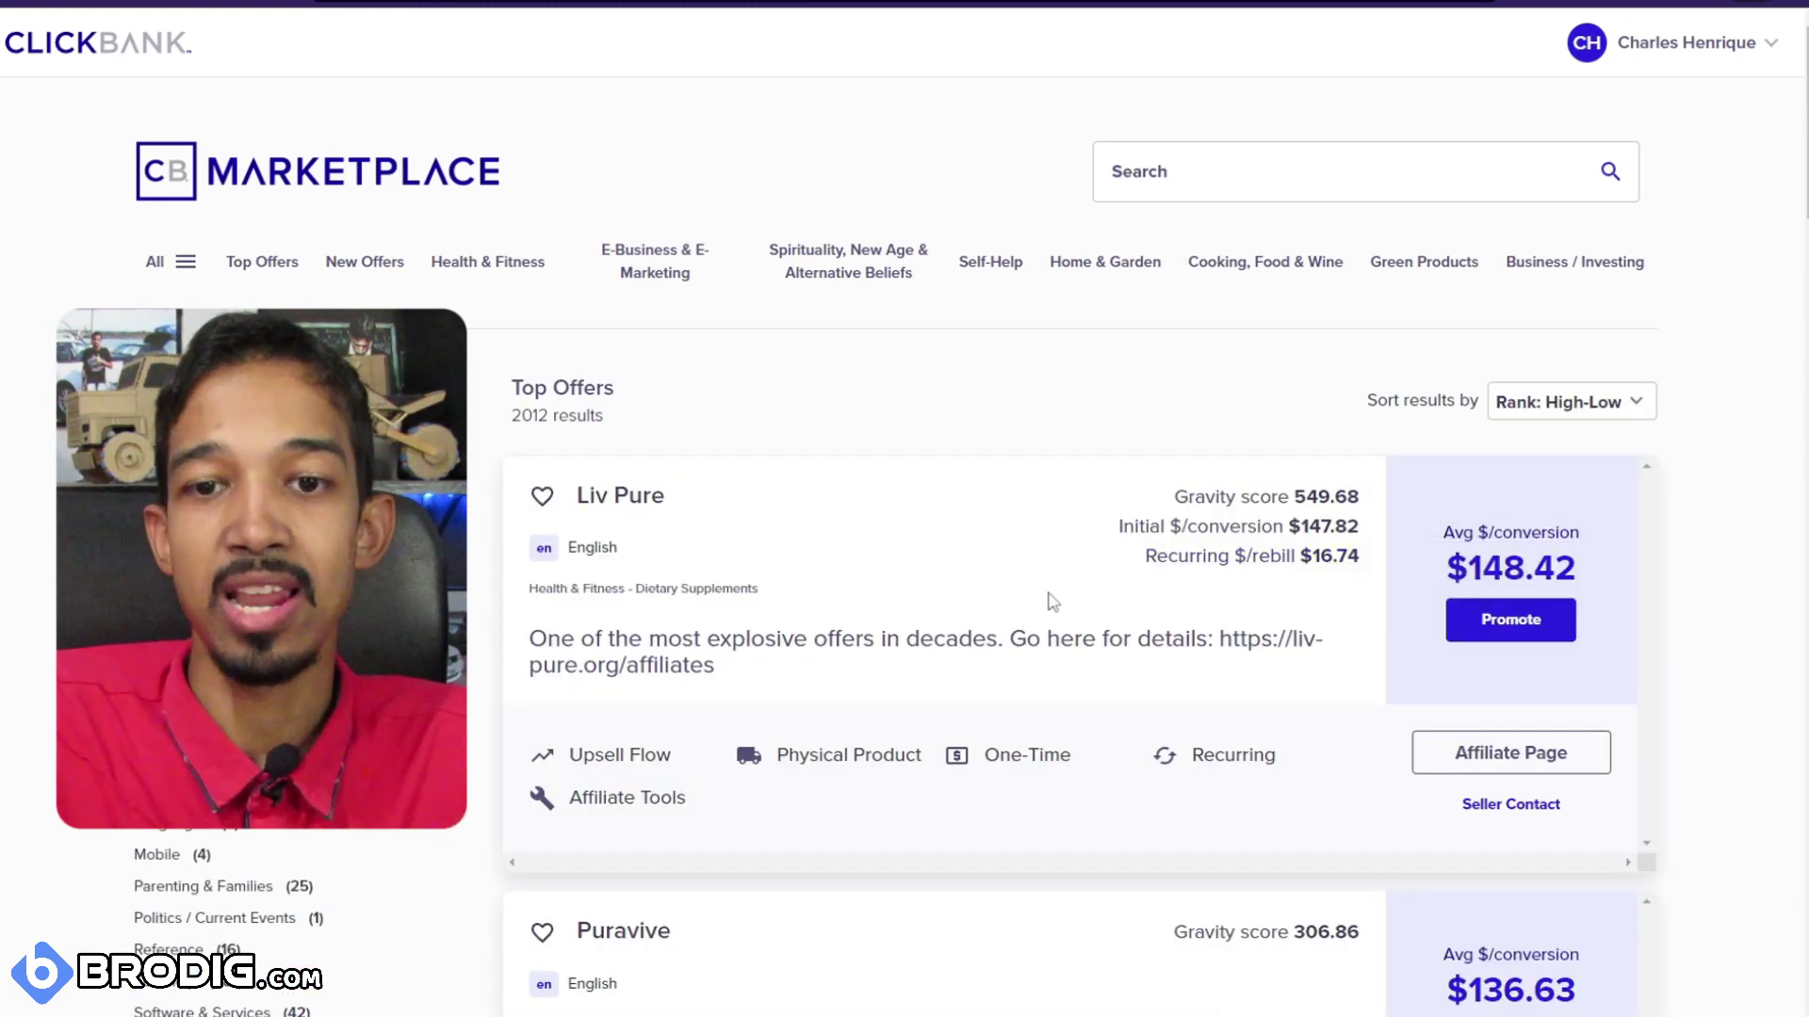
pyautogui.rightClick(942, 399)
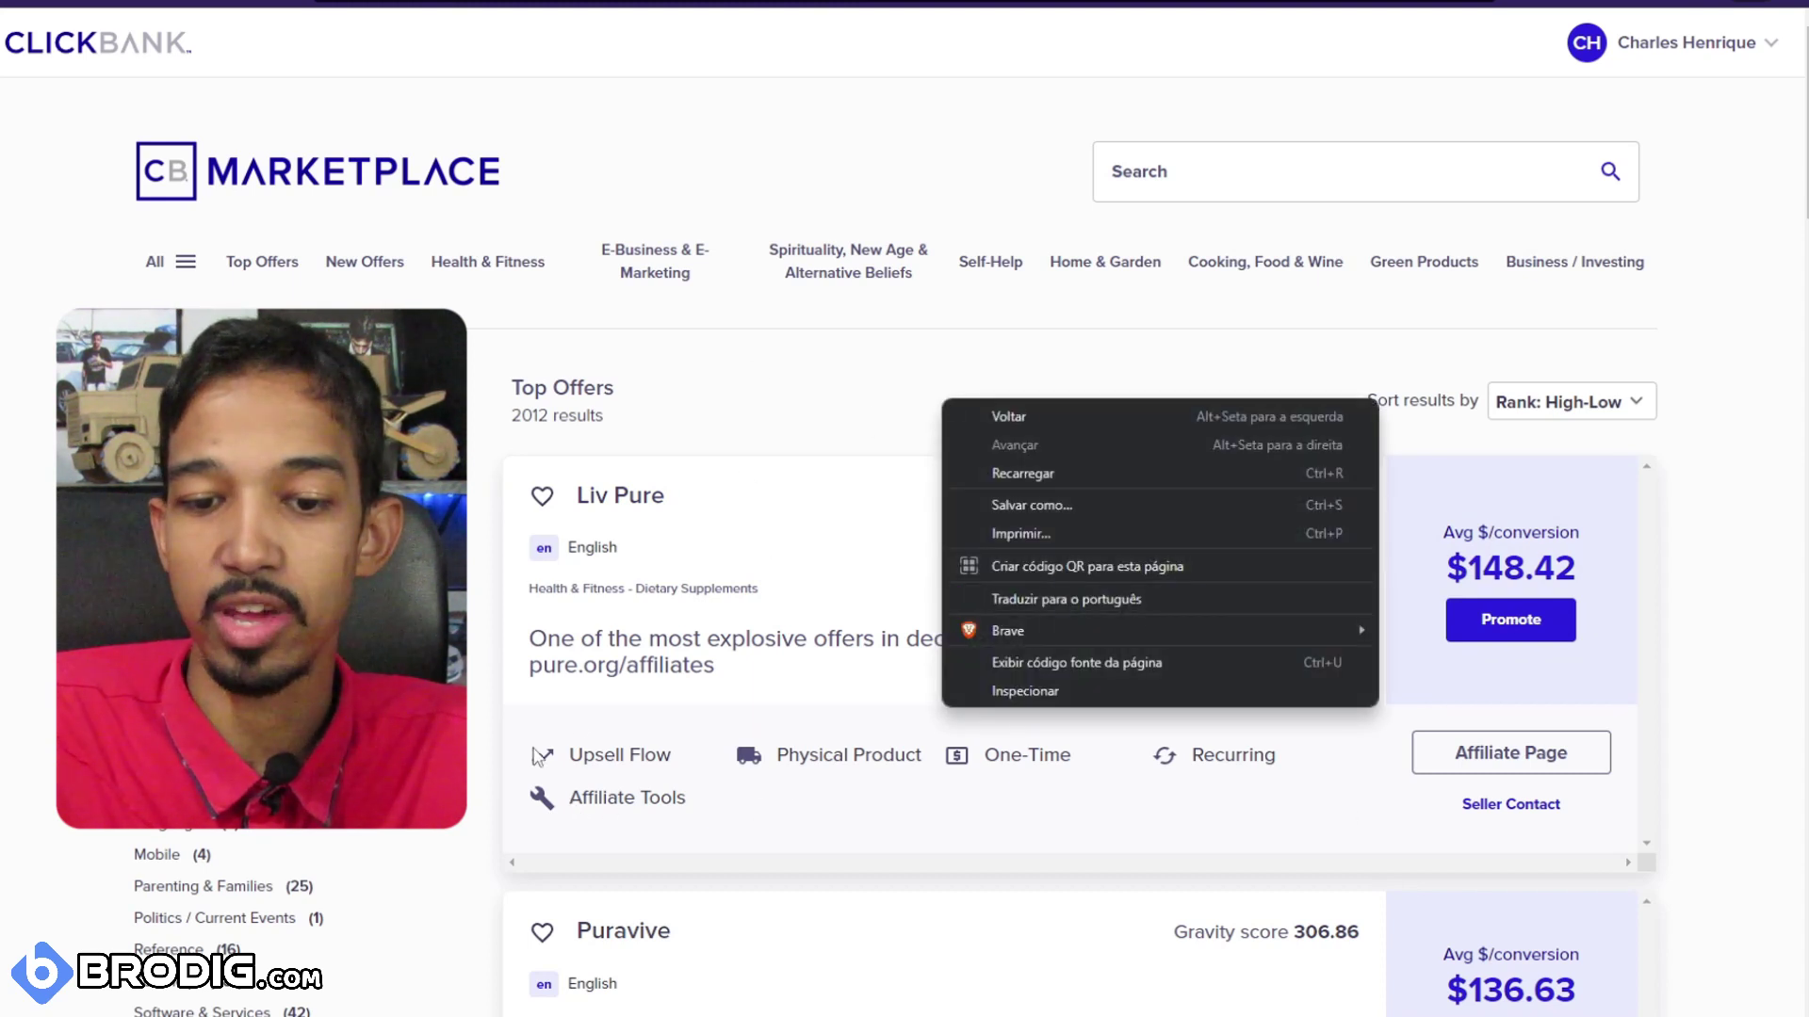
pyautogui.click(801, 367)
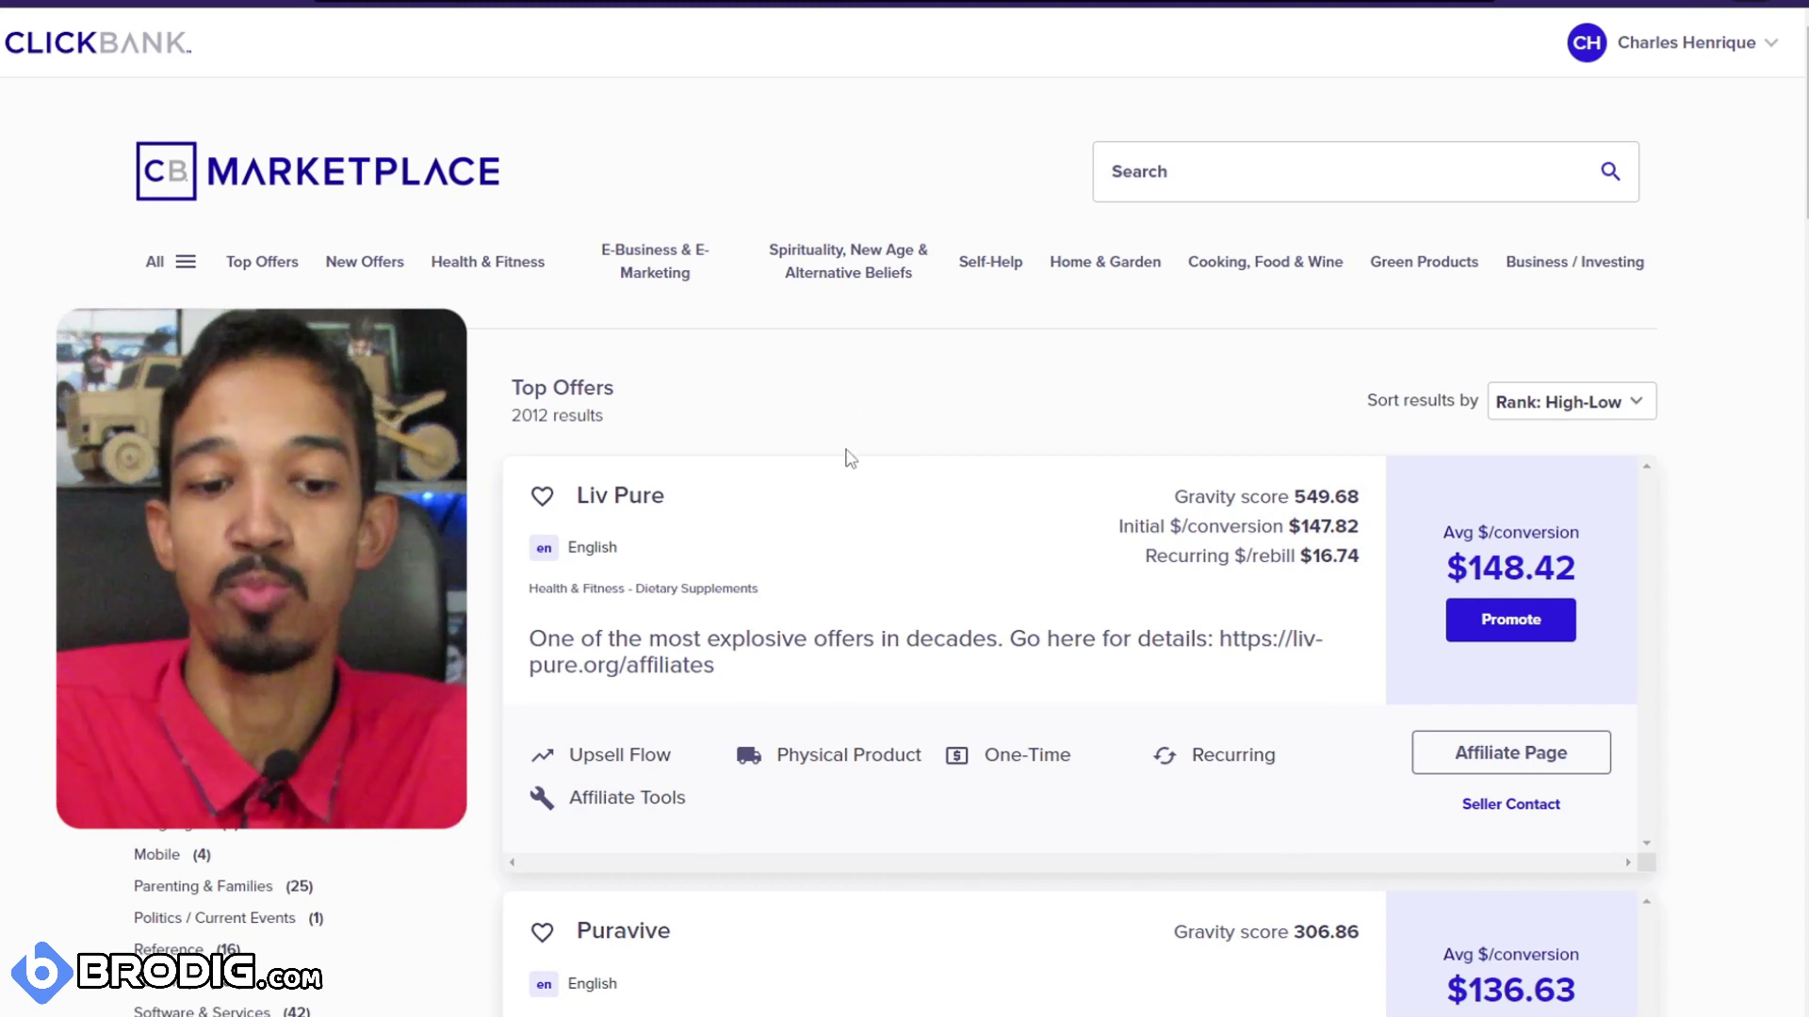
# Step: Inspect the Liv Pure entry and its Physical Product label, then scroll the results
pyautogui.moveTo(702, 504); pyautogui.dragTo(569, 502)
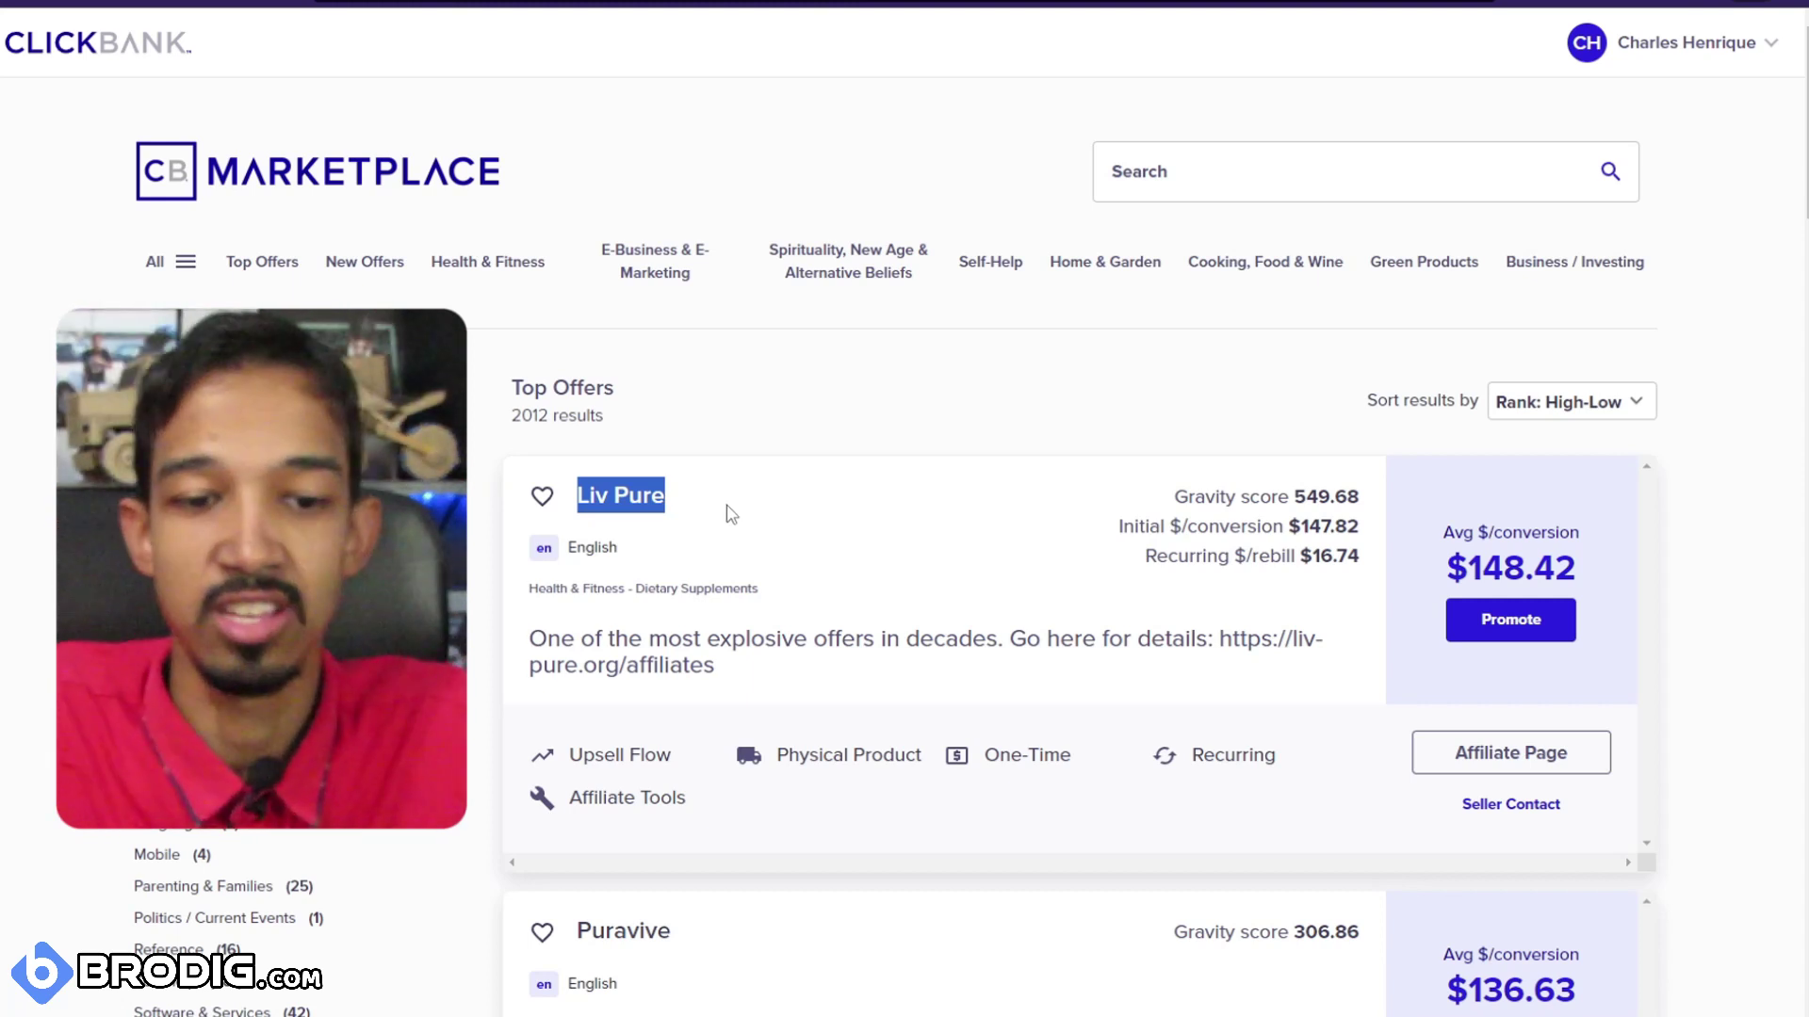
pyautogui.click(860, 437)
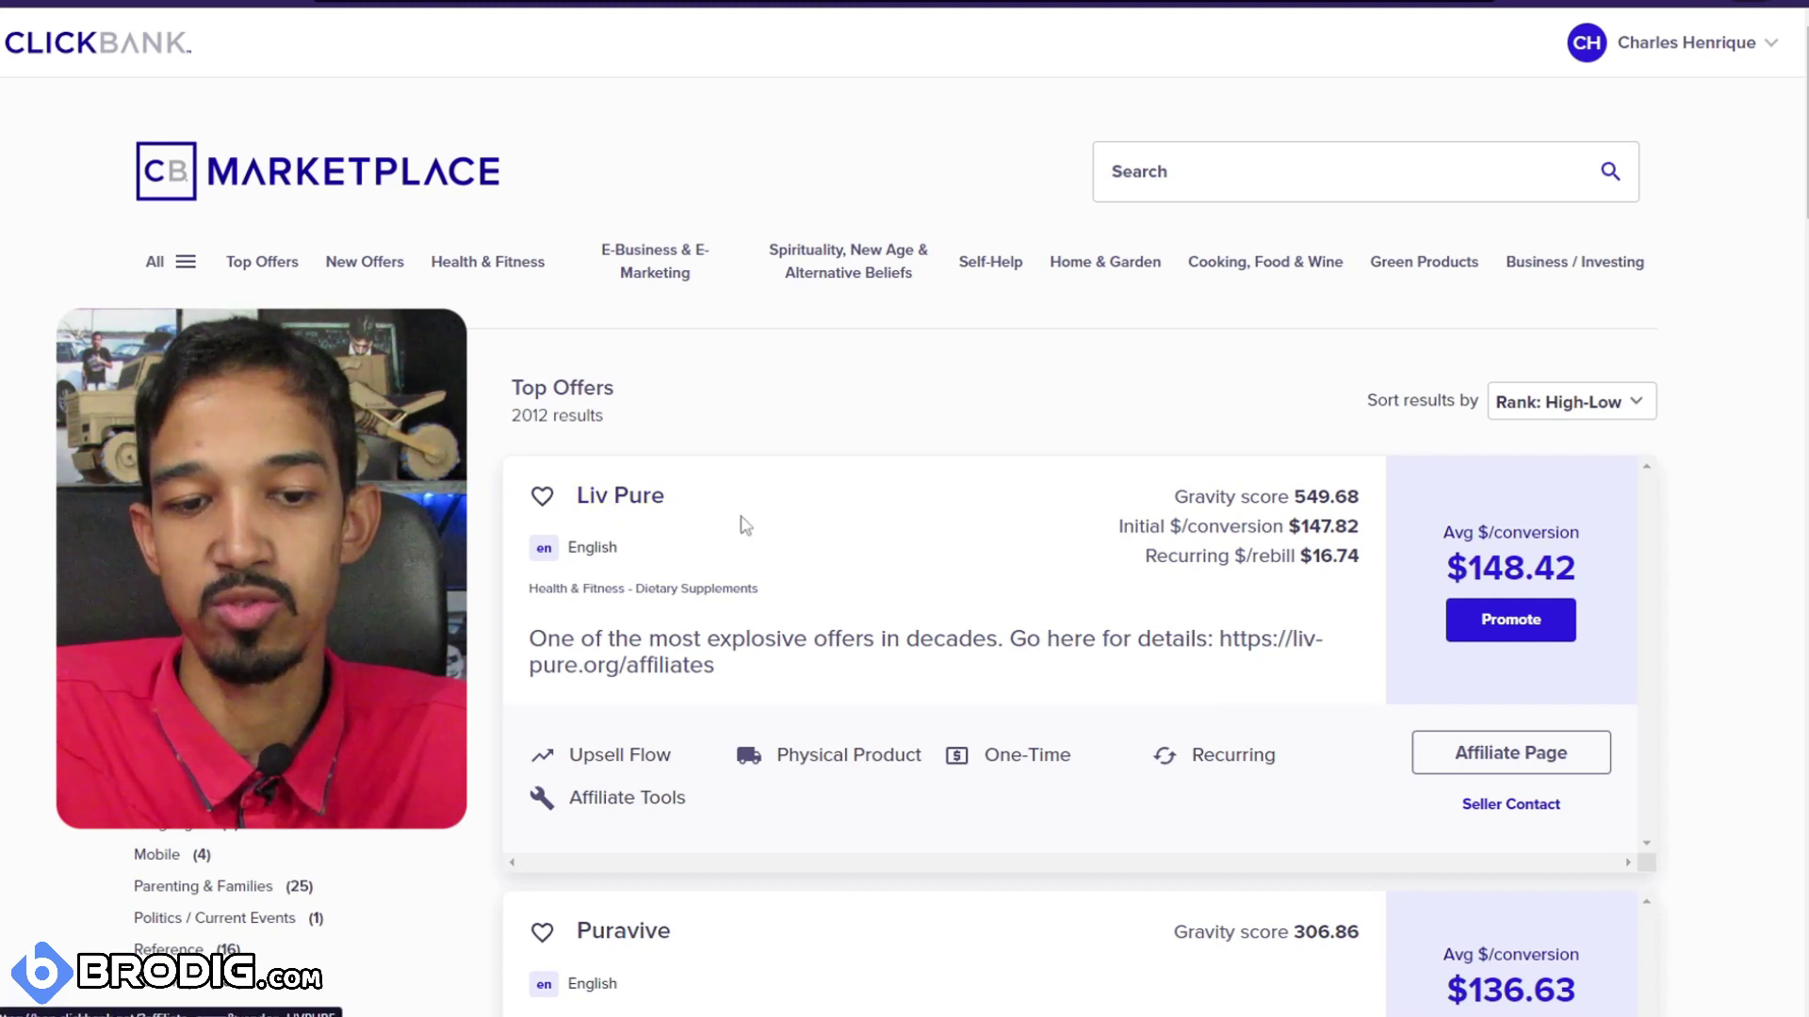
pyautogui.moveTo(775, 755); pyautogui.dragTo(931, 759)
pyautogui.scroll(-5, 763, 774)
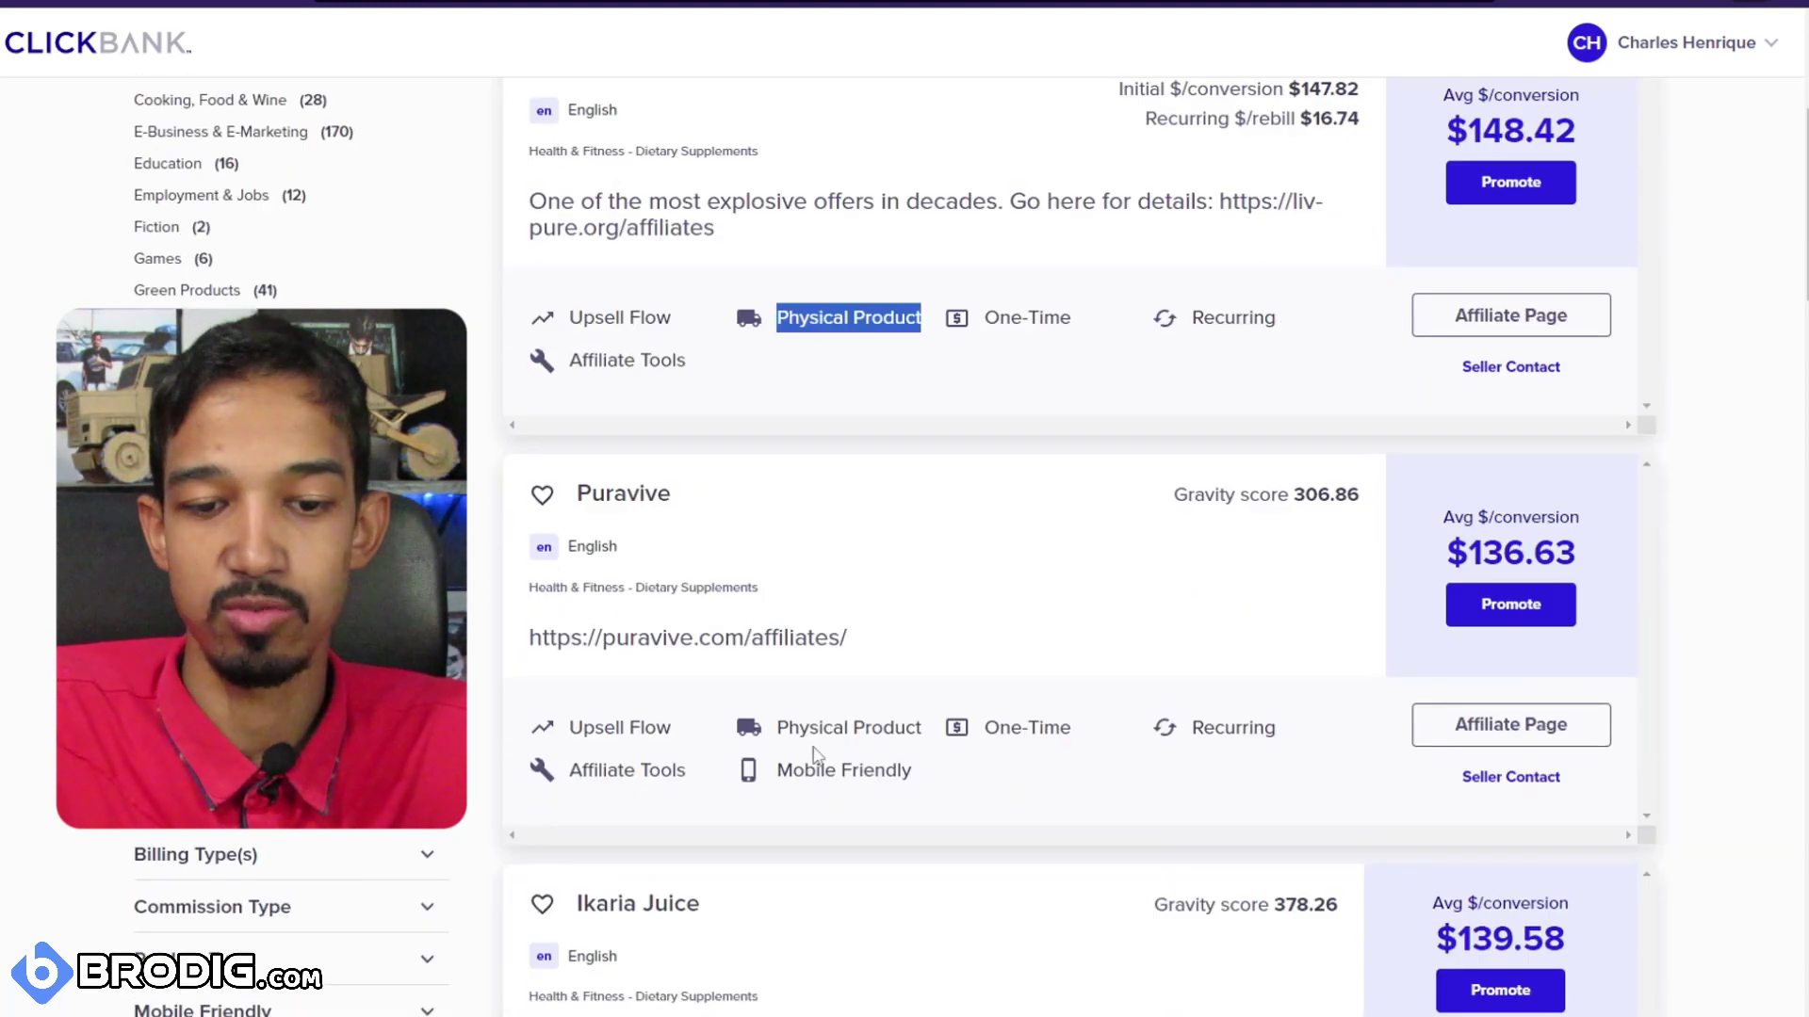
pyautogui.moveTo(781, 736); pyautogui.dragTo(919, 733)
pyautogui.scroll(-8, 892, 744)
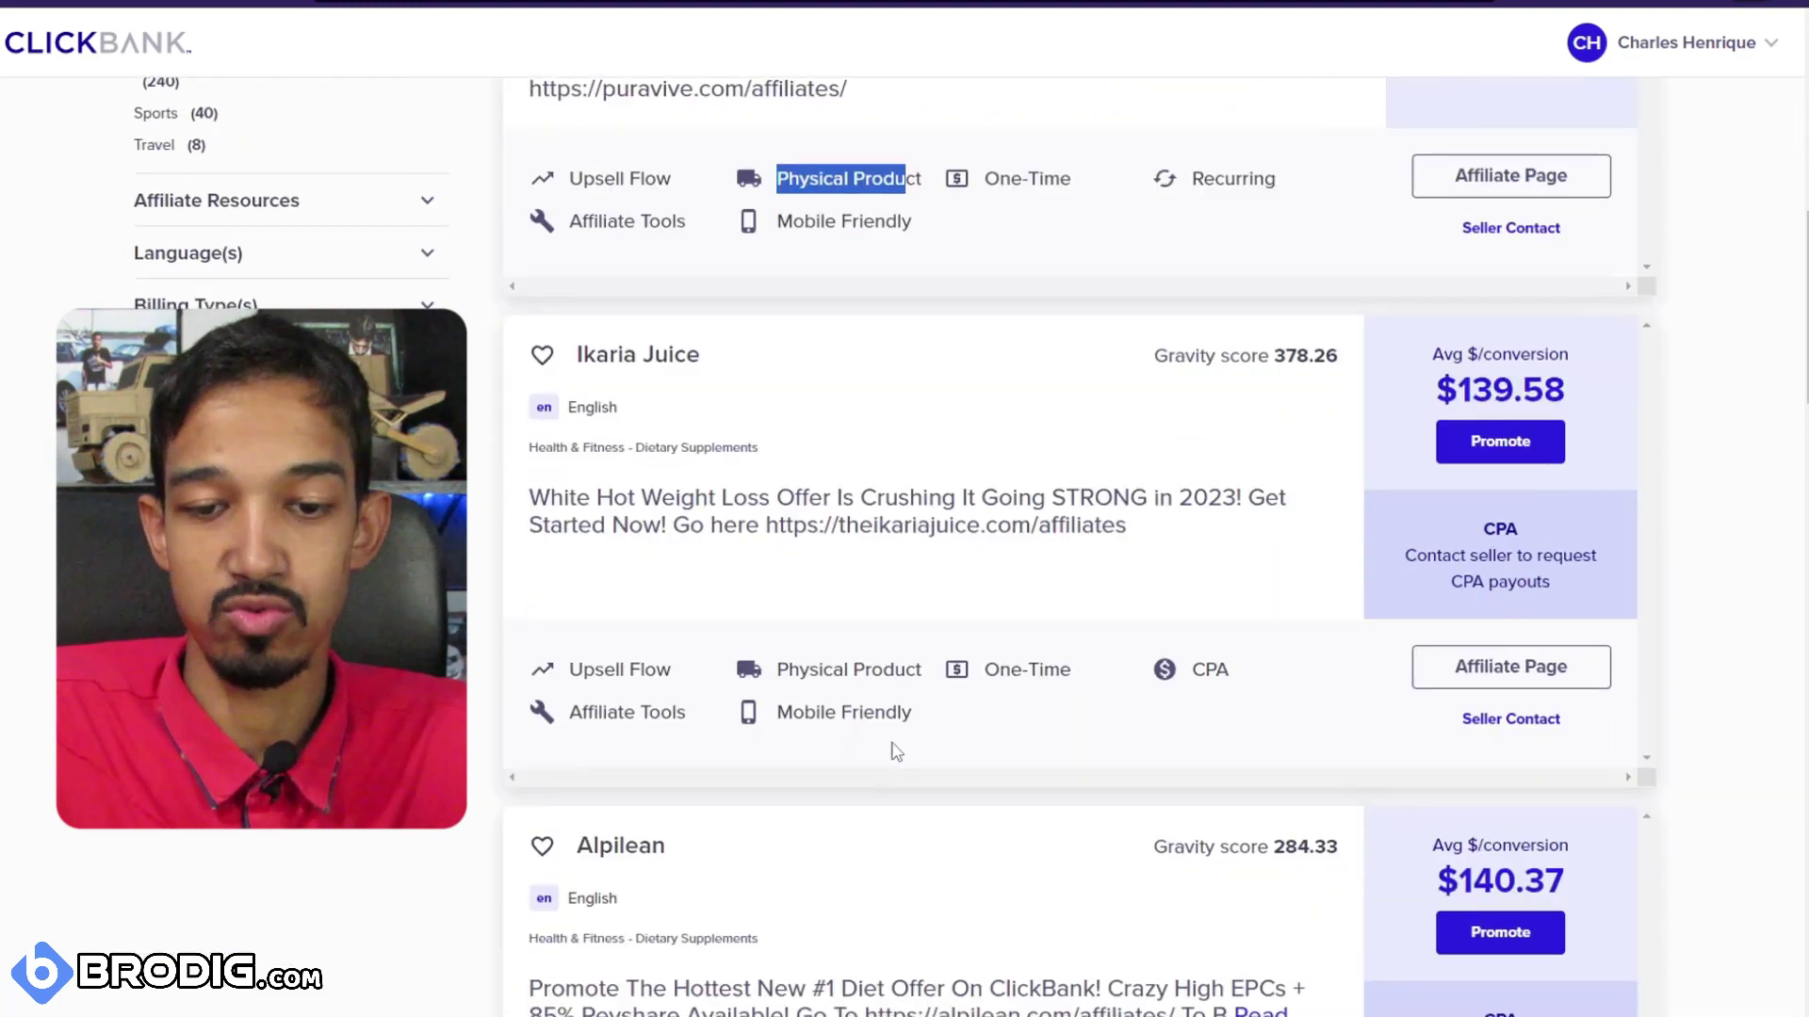
pyautogui.scroll(-13, 768, 565)
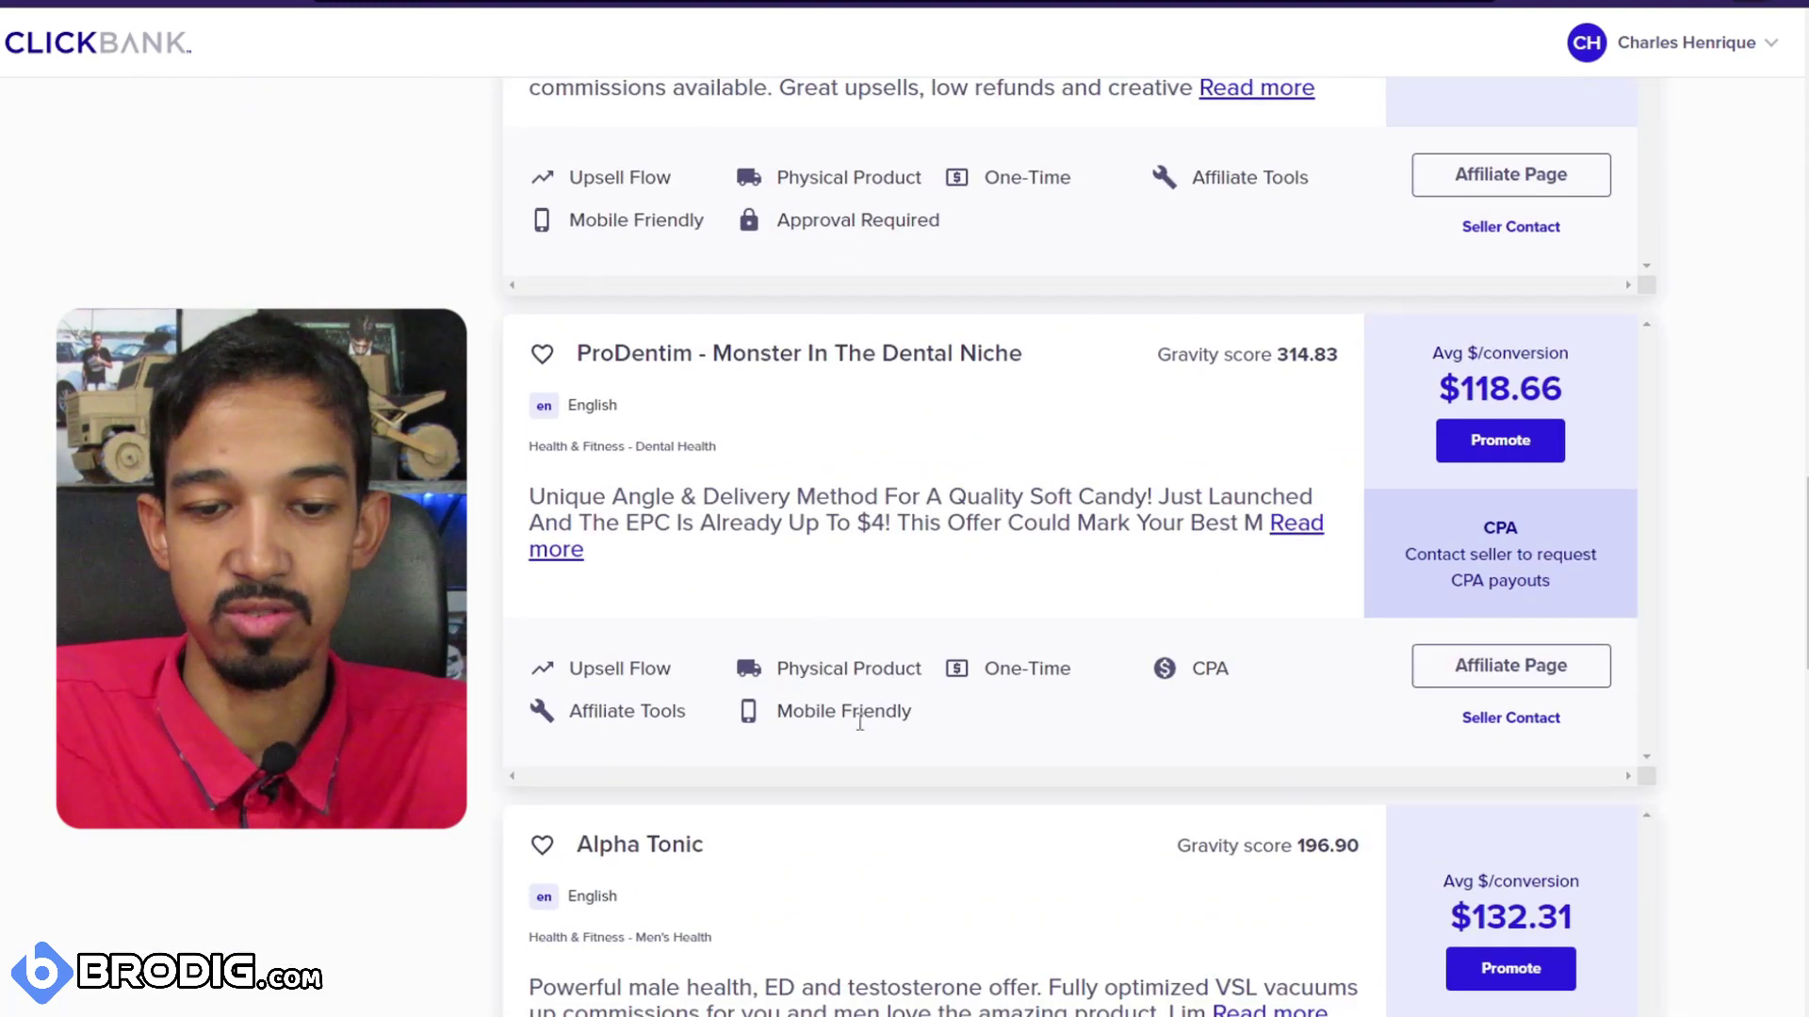
pyautogui.scroll(-20, 883, 645)
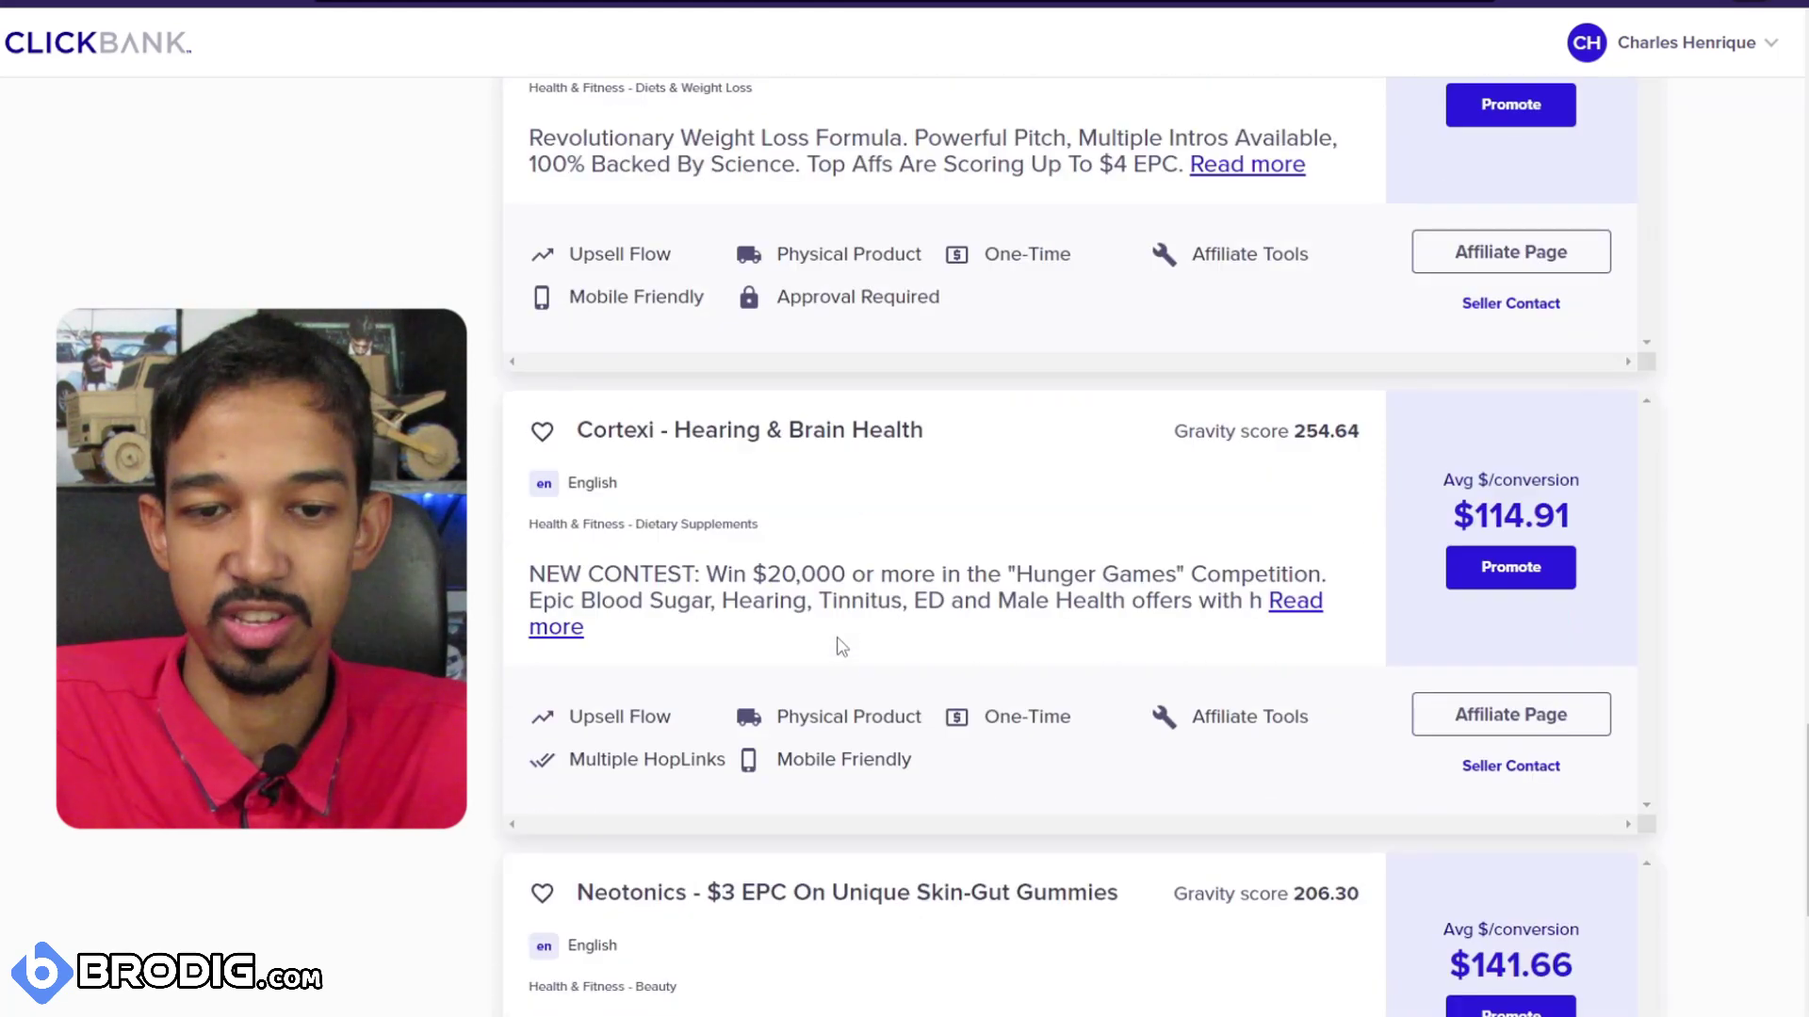
pyautogui.scroll(20, 1320, 659)
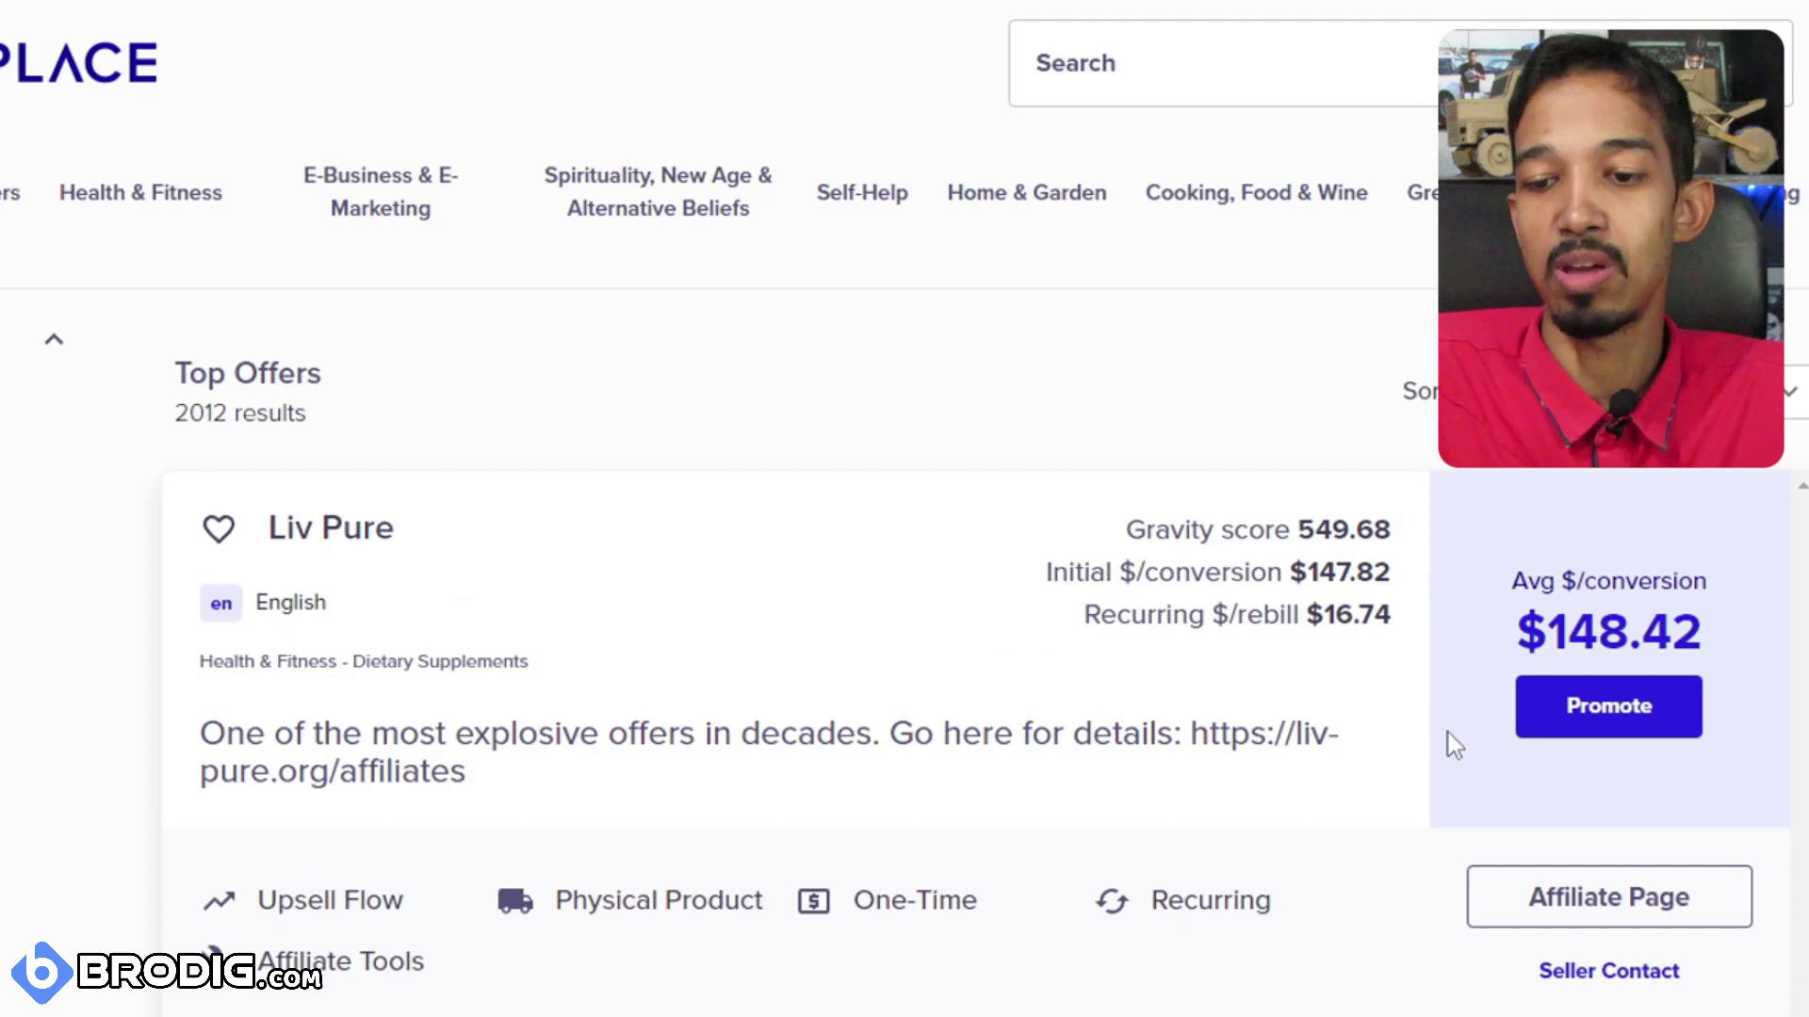
# Step: Promote Liv Pure with the account's affiliate nickname and tracking ID youtube
pyautogui.click(1625, 716)
pyautogui.click(136, 517)
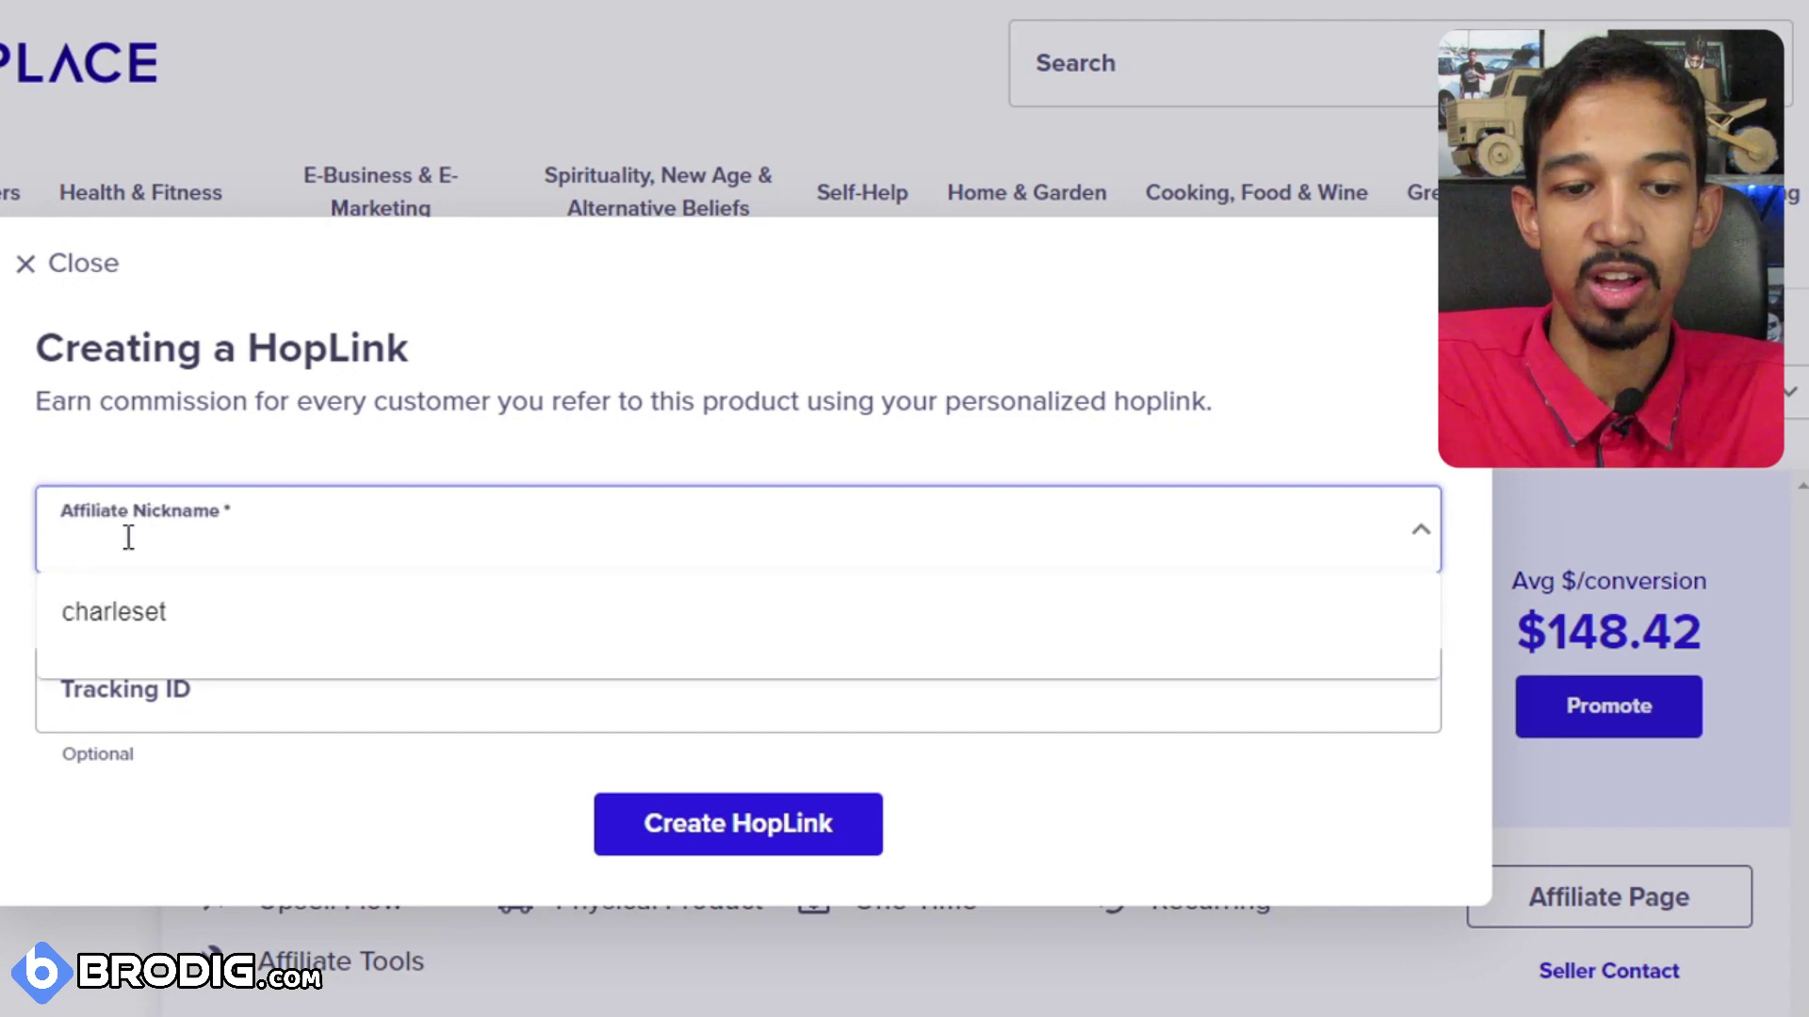
pyautogui.click(162, 614)
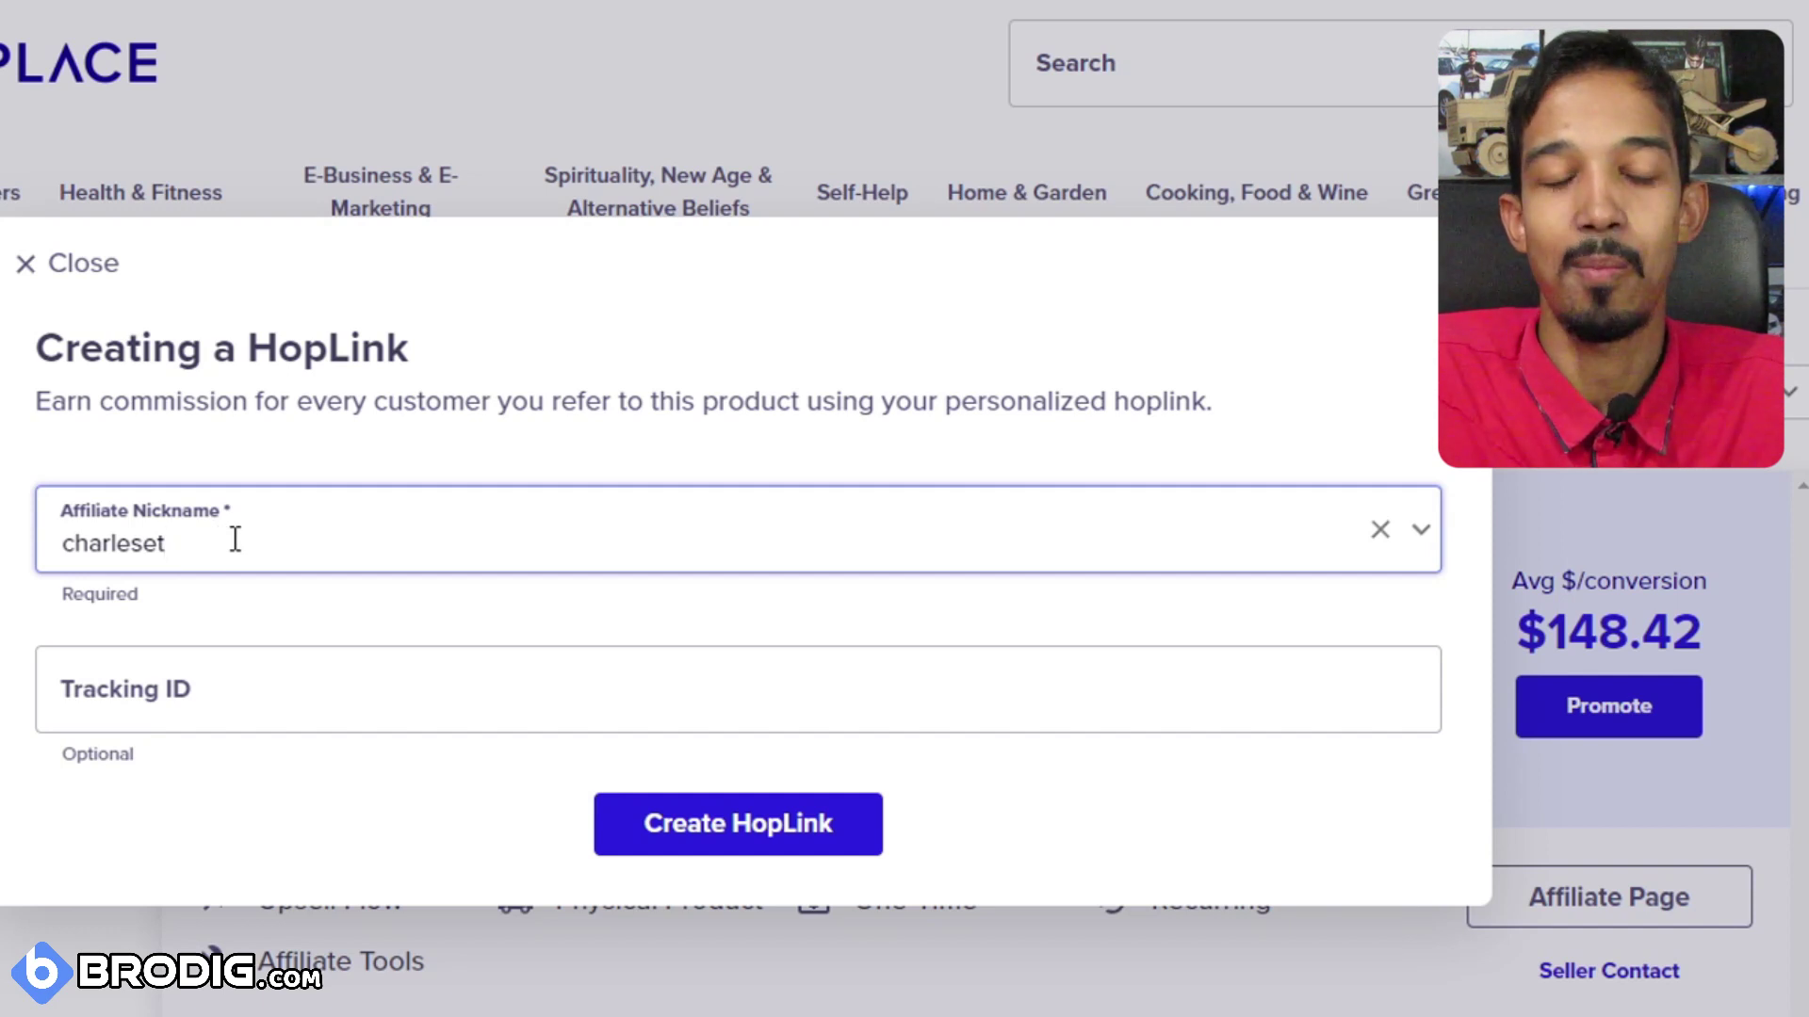
pyautogui.click(160, 691)
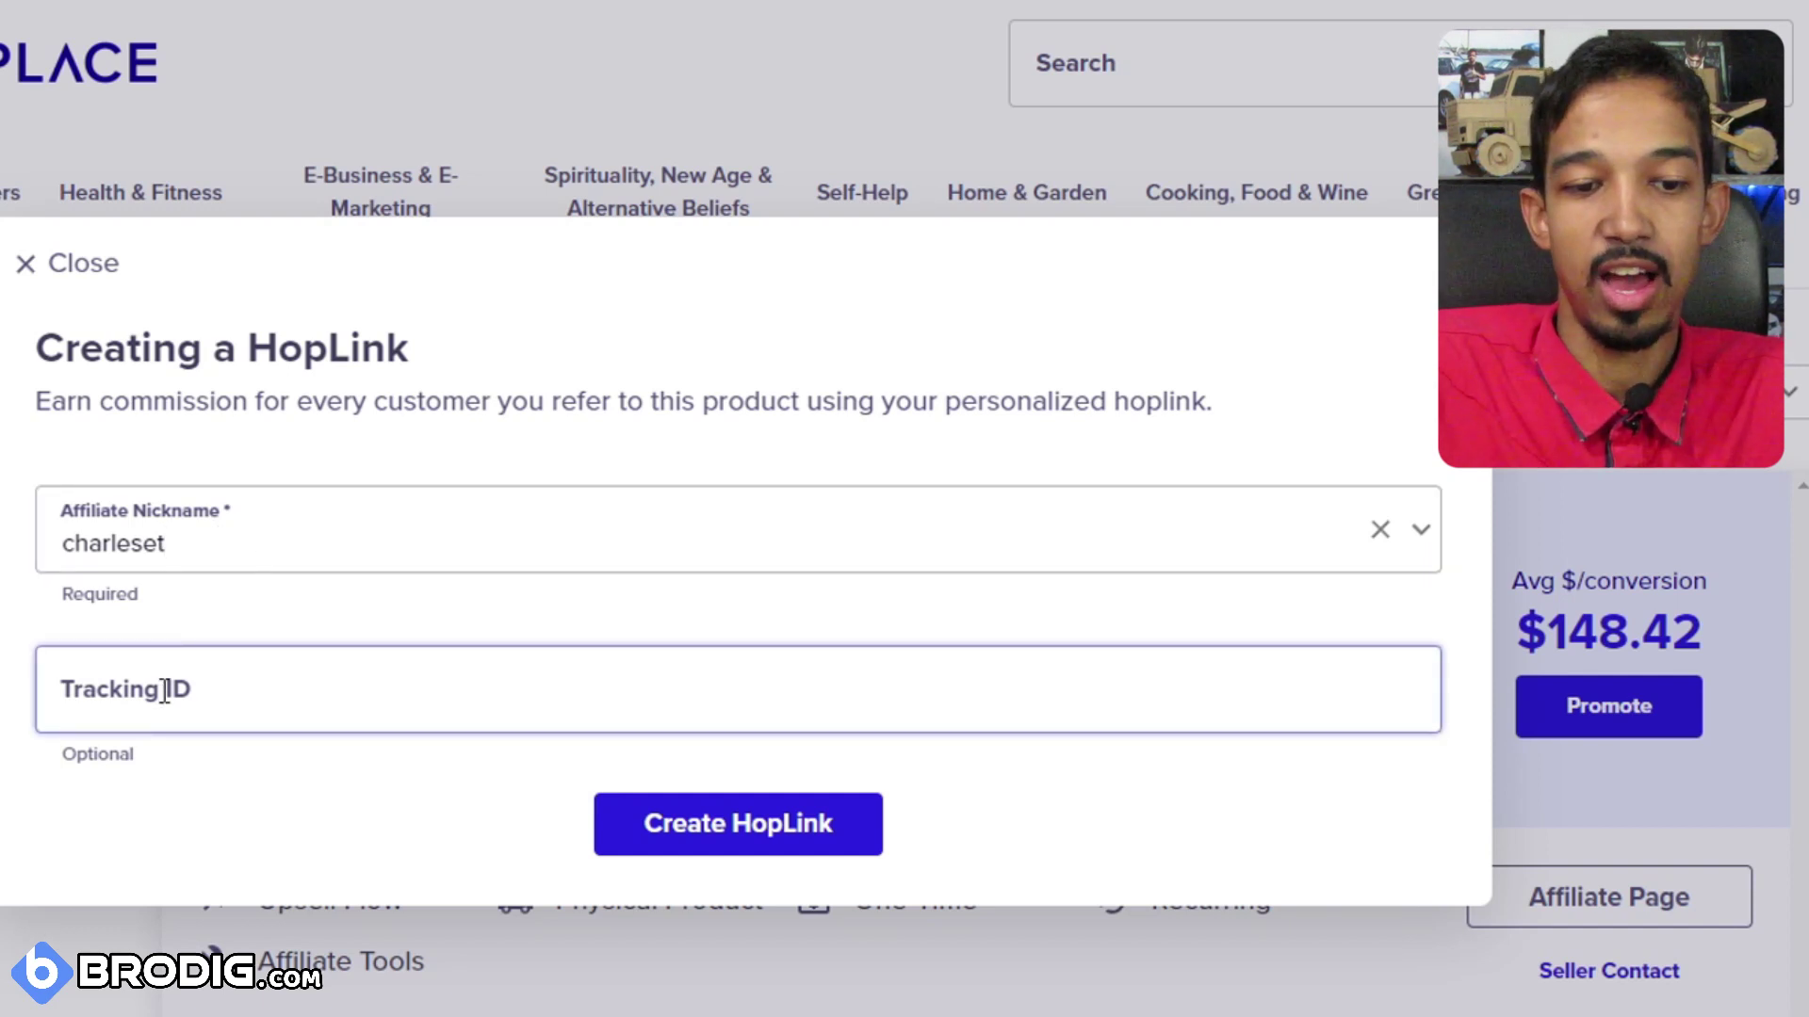
pyautogui.click(164, 691)
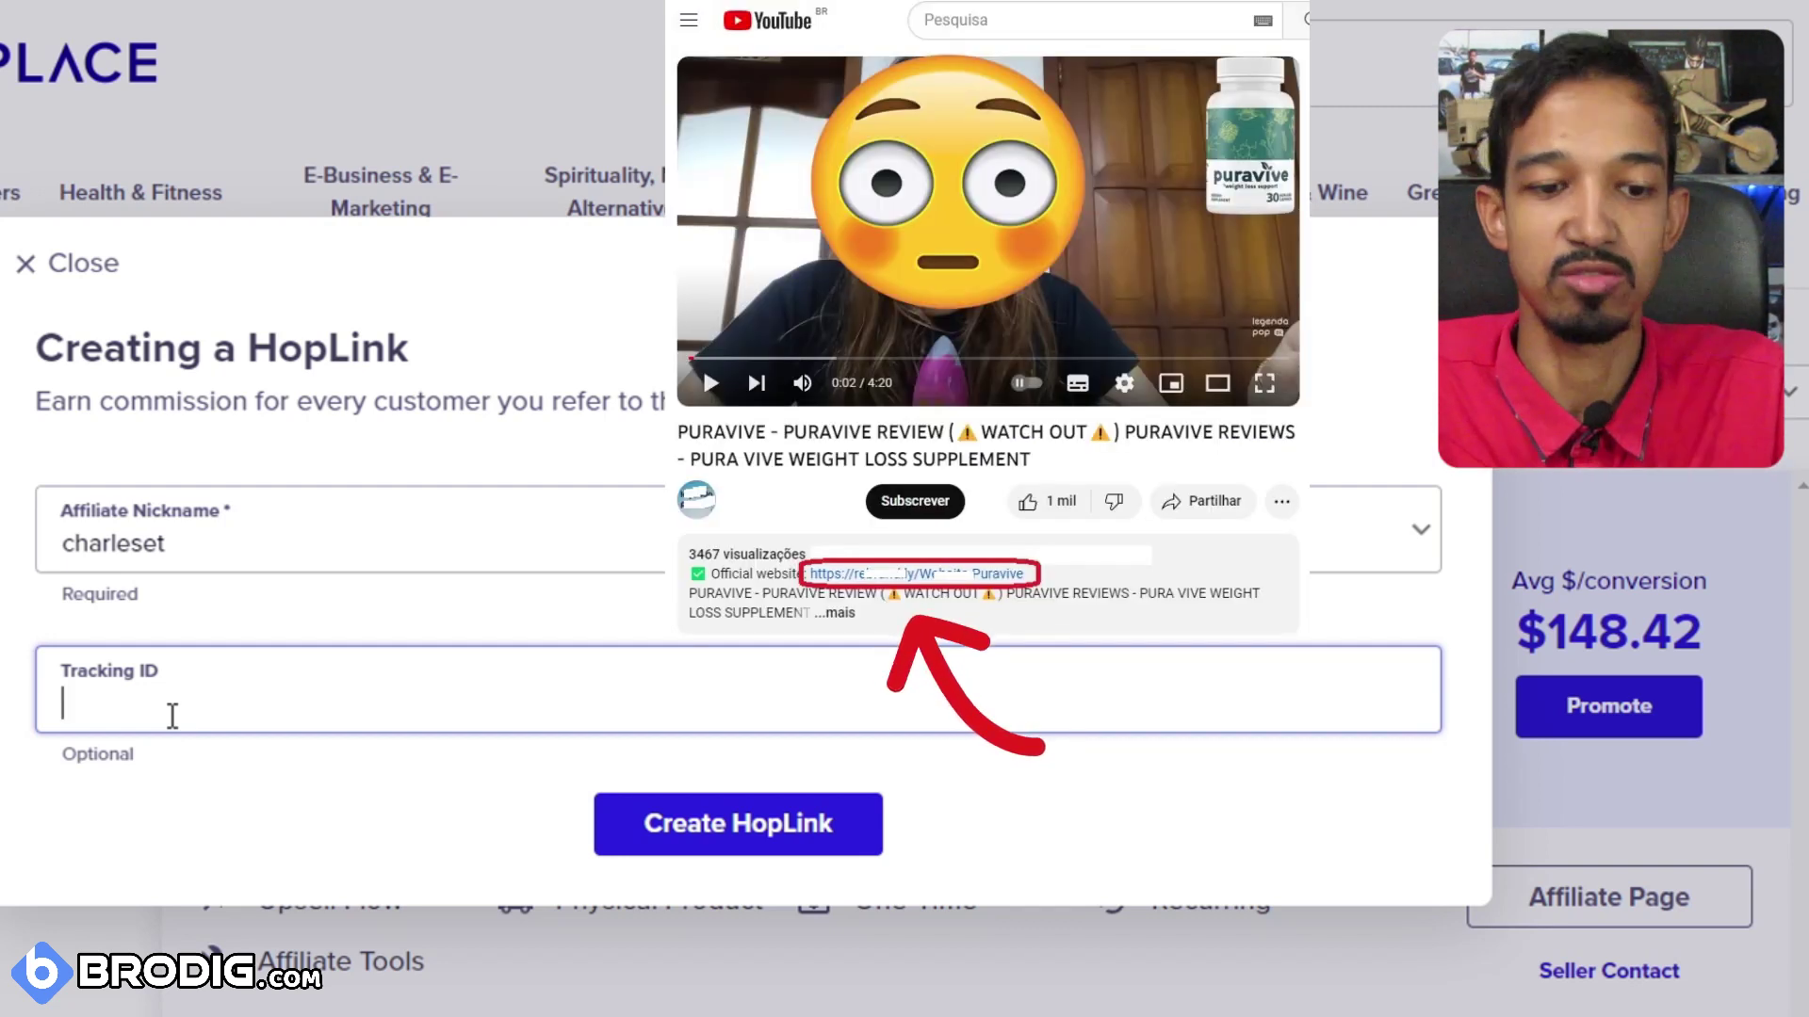
pyautogui.write('youtube')
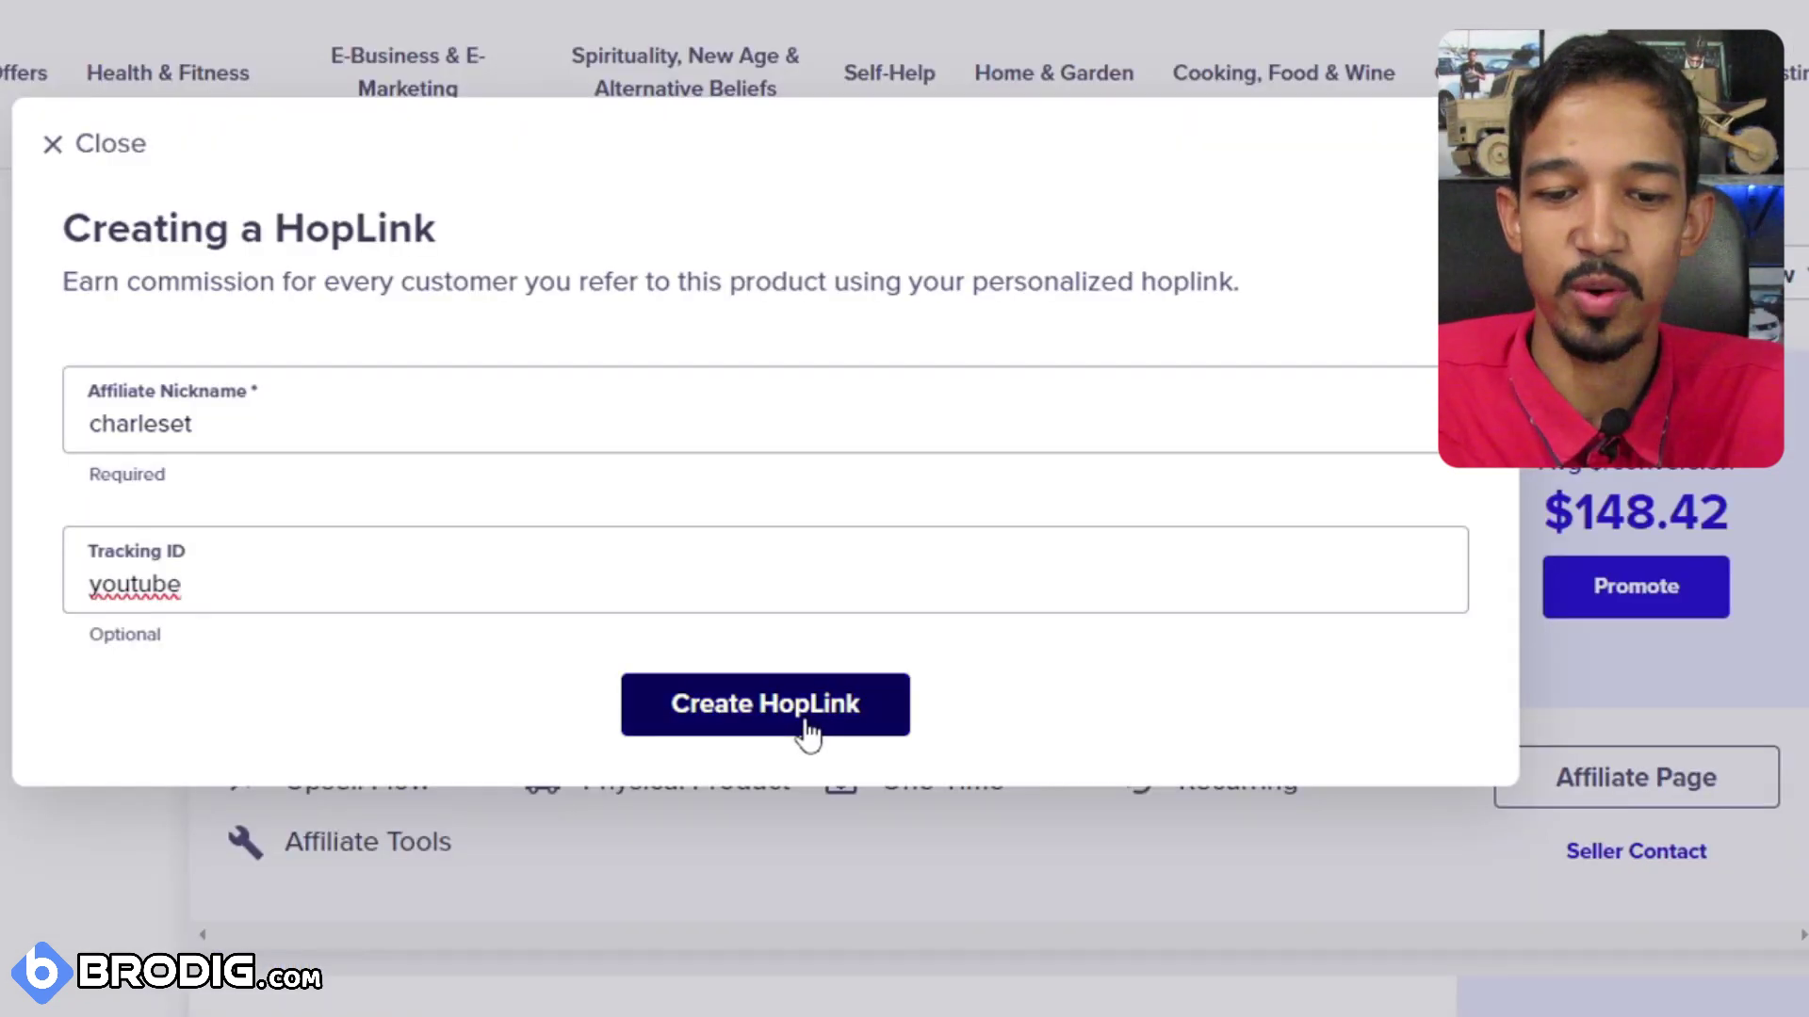
# Step: Generate the encrypted Liv Pure HopLink, check its youtube tag, and copy it
pyautogui.click(806, 731)
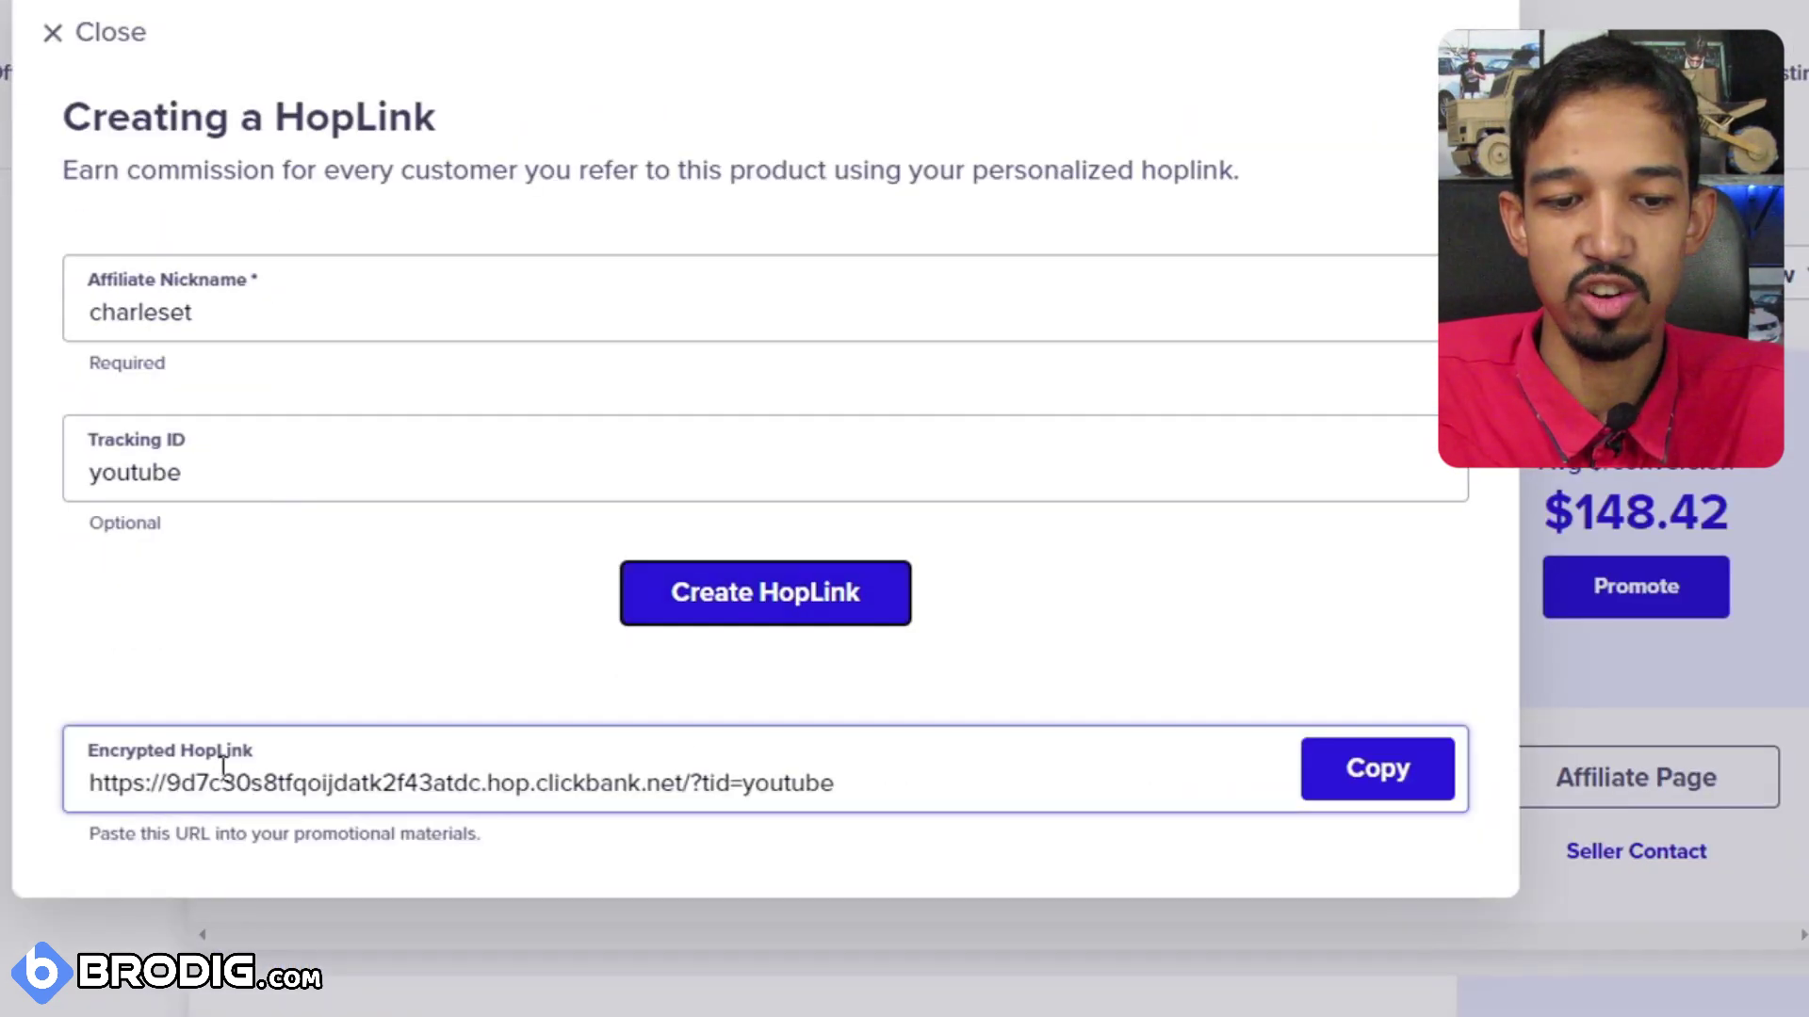
pyautogui.moveTo(856, 781); pyautogui.dragTo(746, 787)
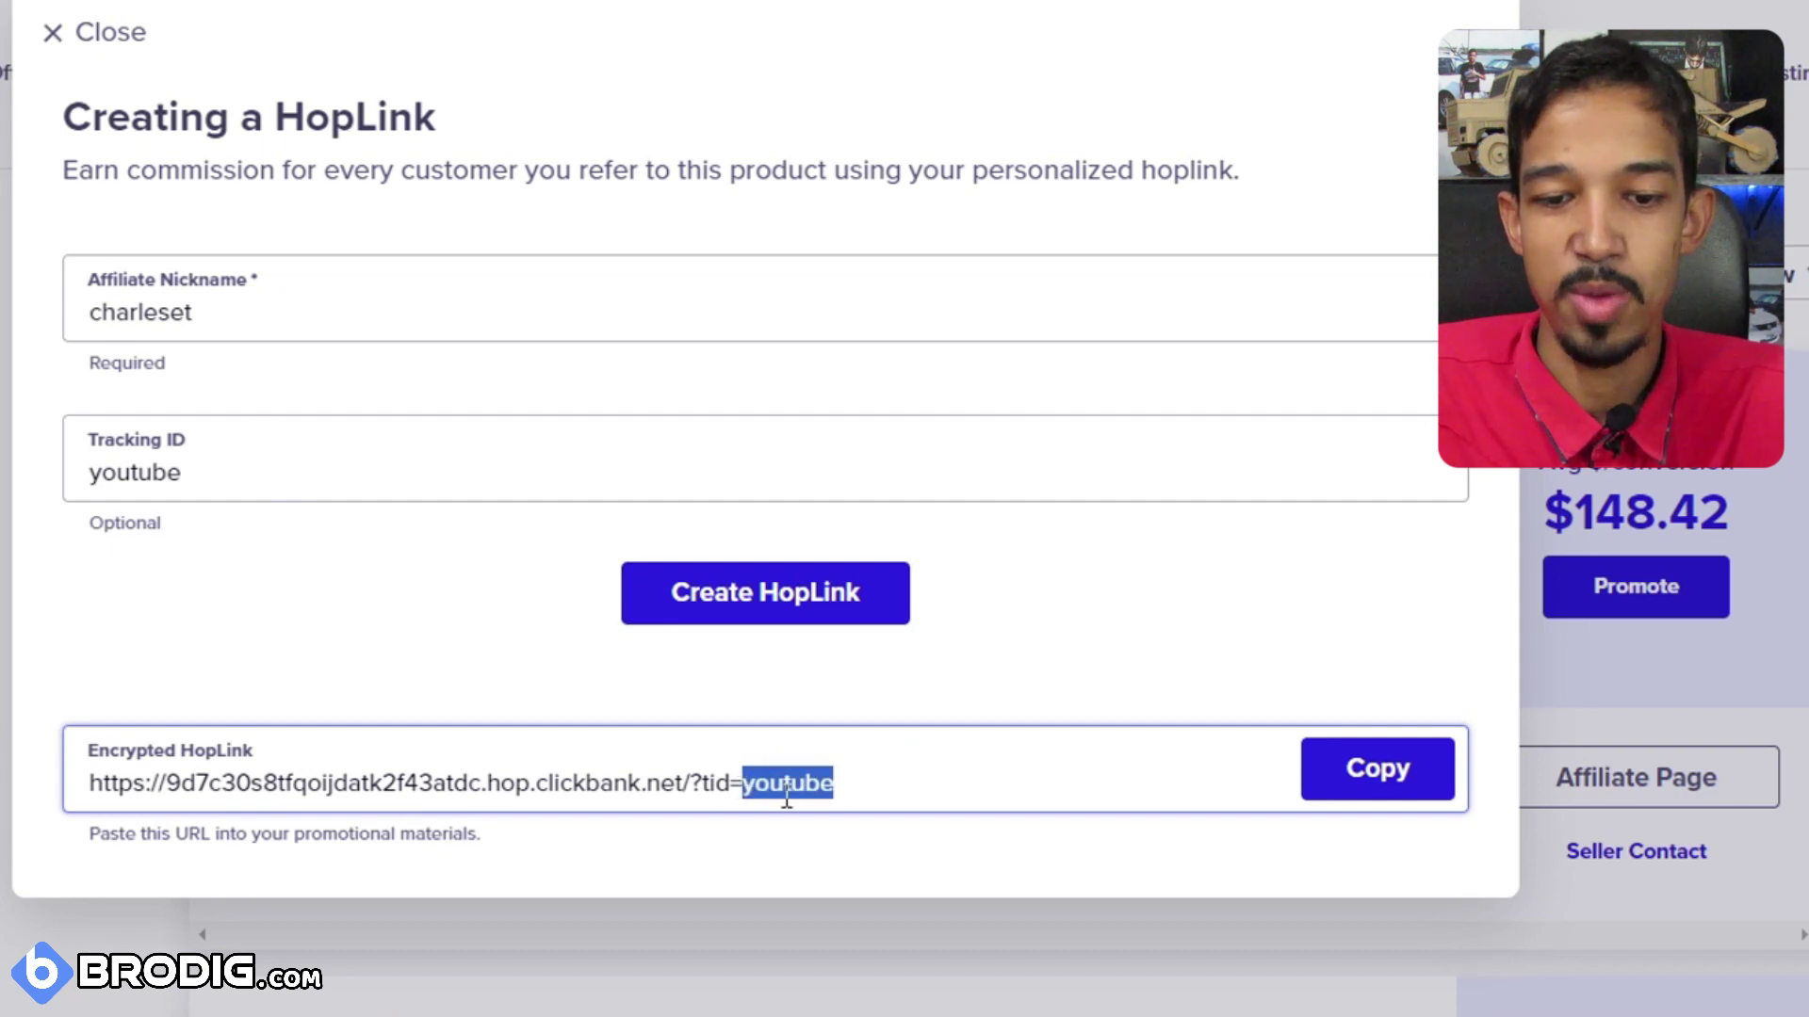
pyautogui.click(133, 464)
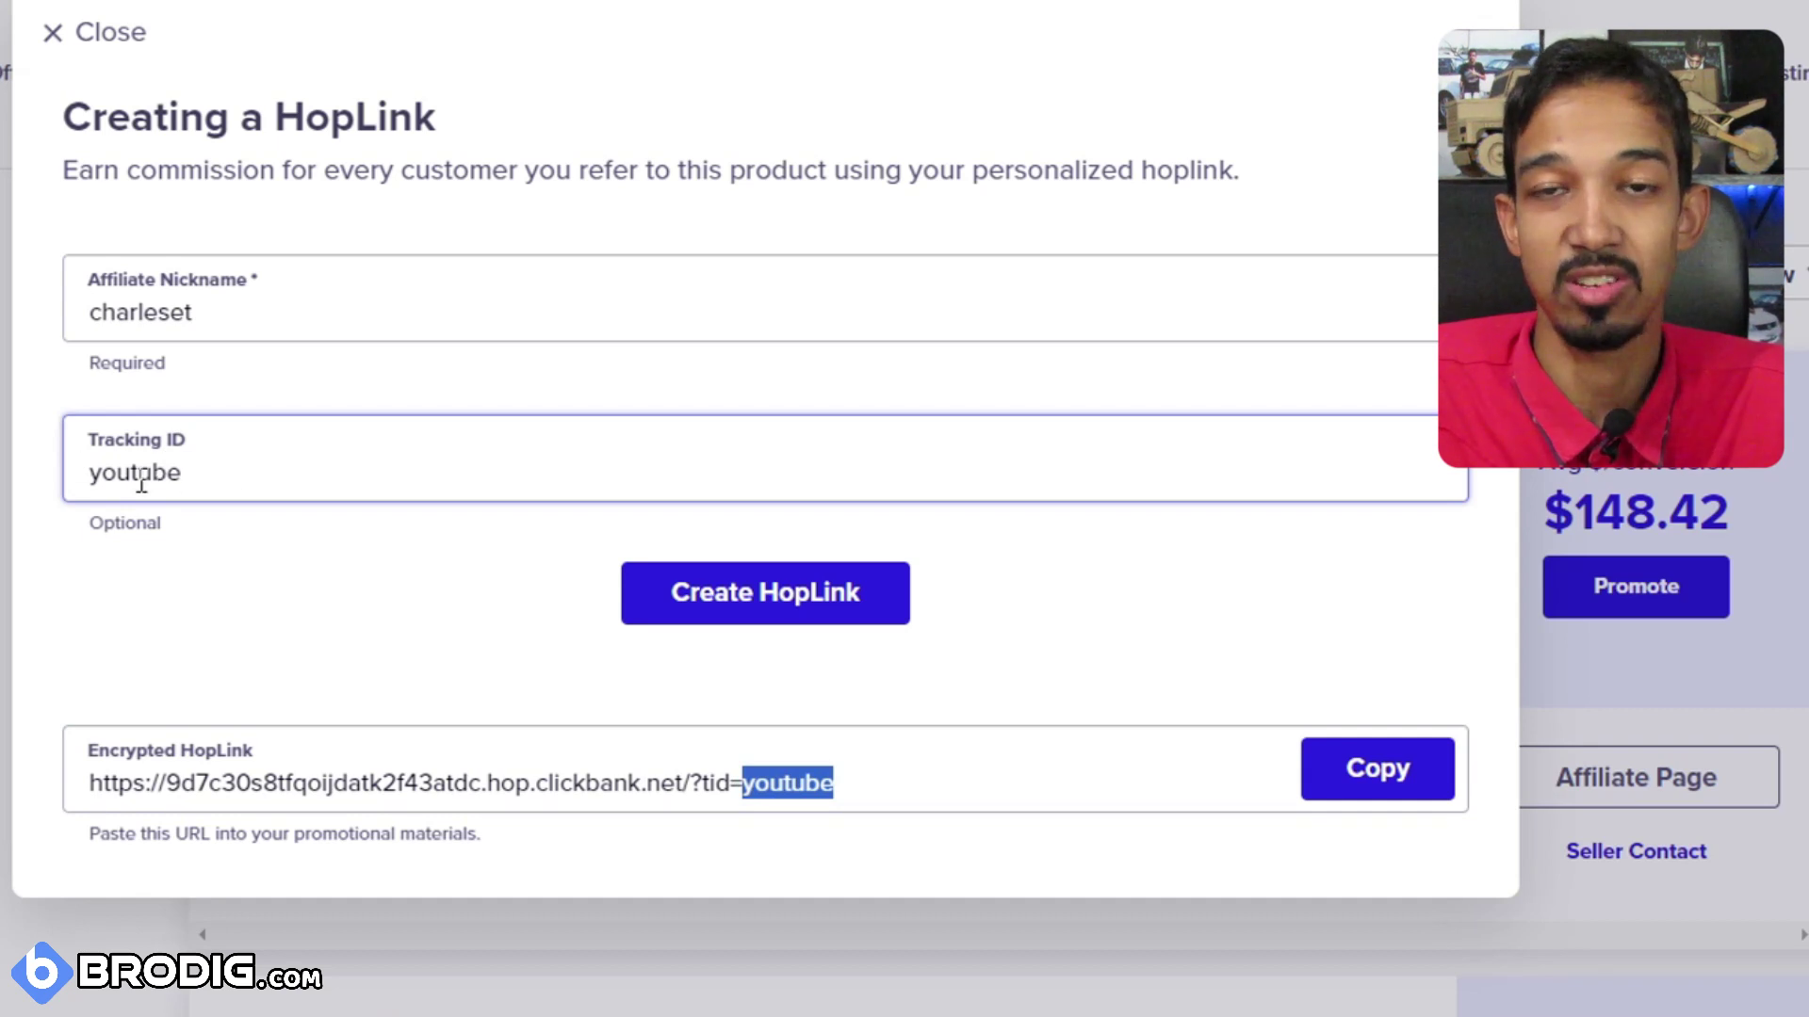
pyautogui.click(852, 783)
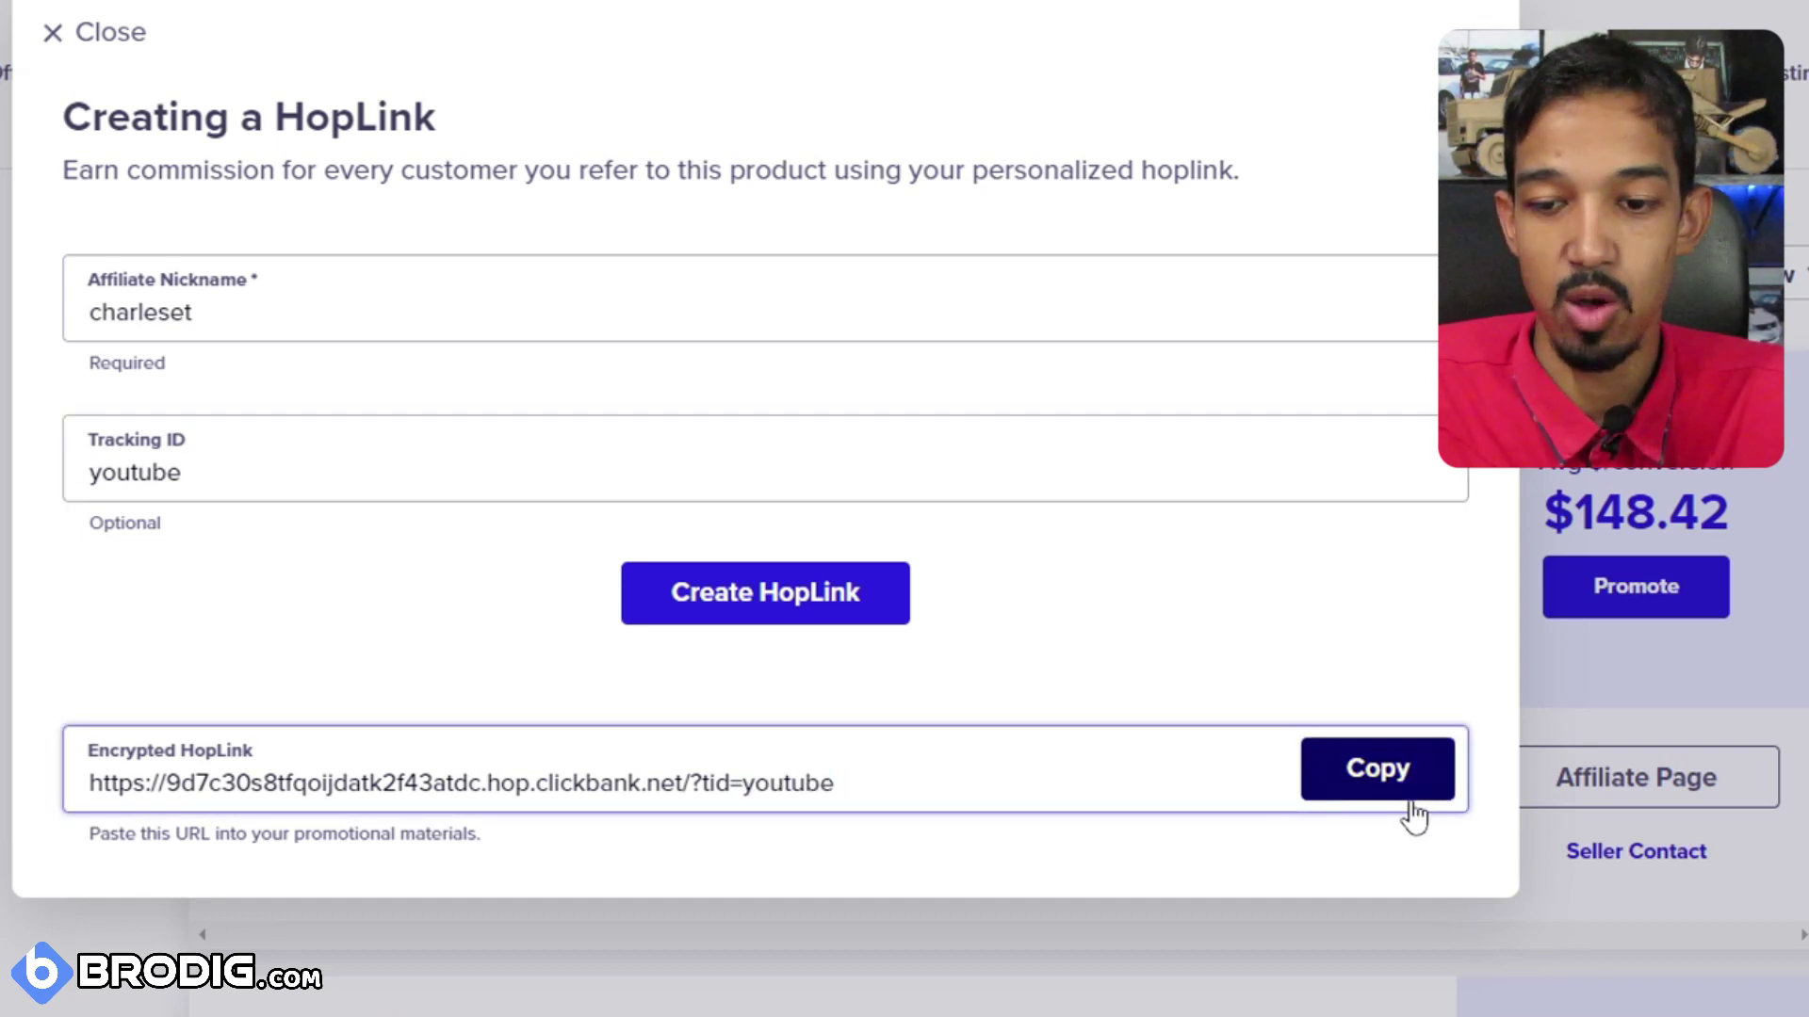
pyautogui.click(1410, 797)
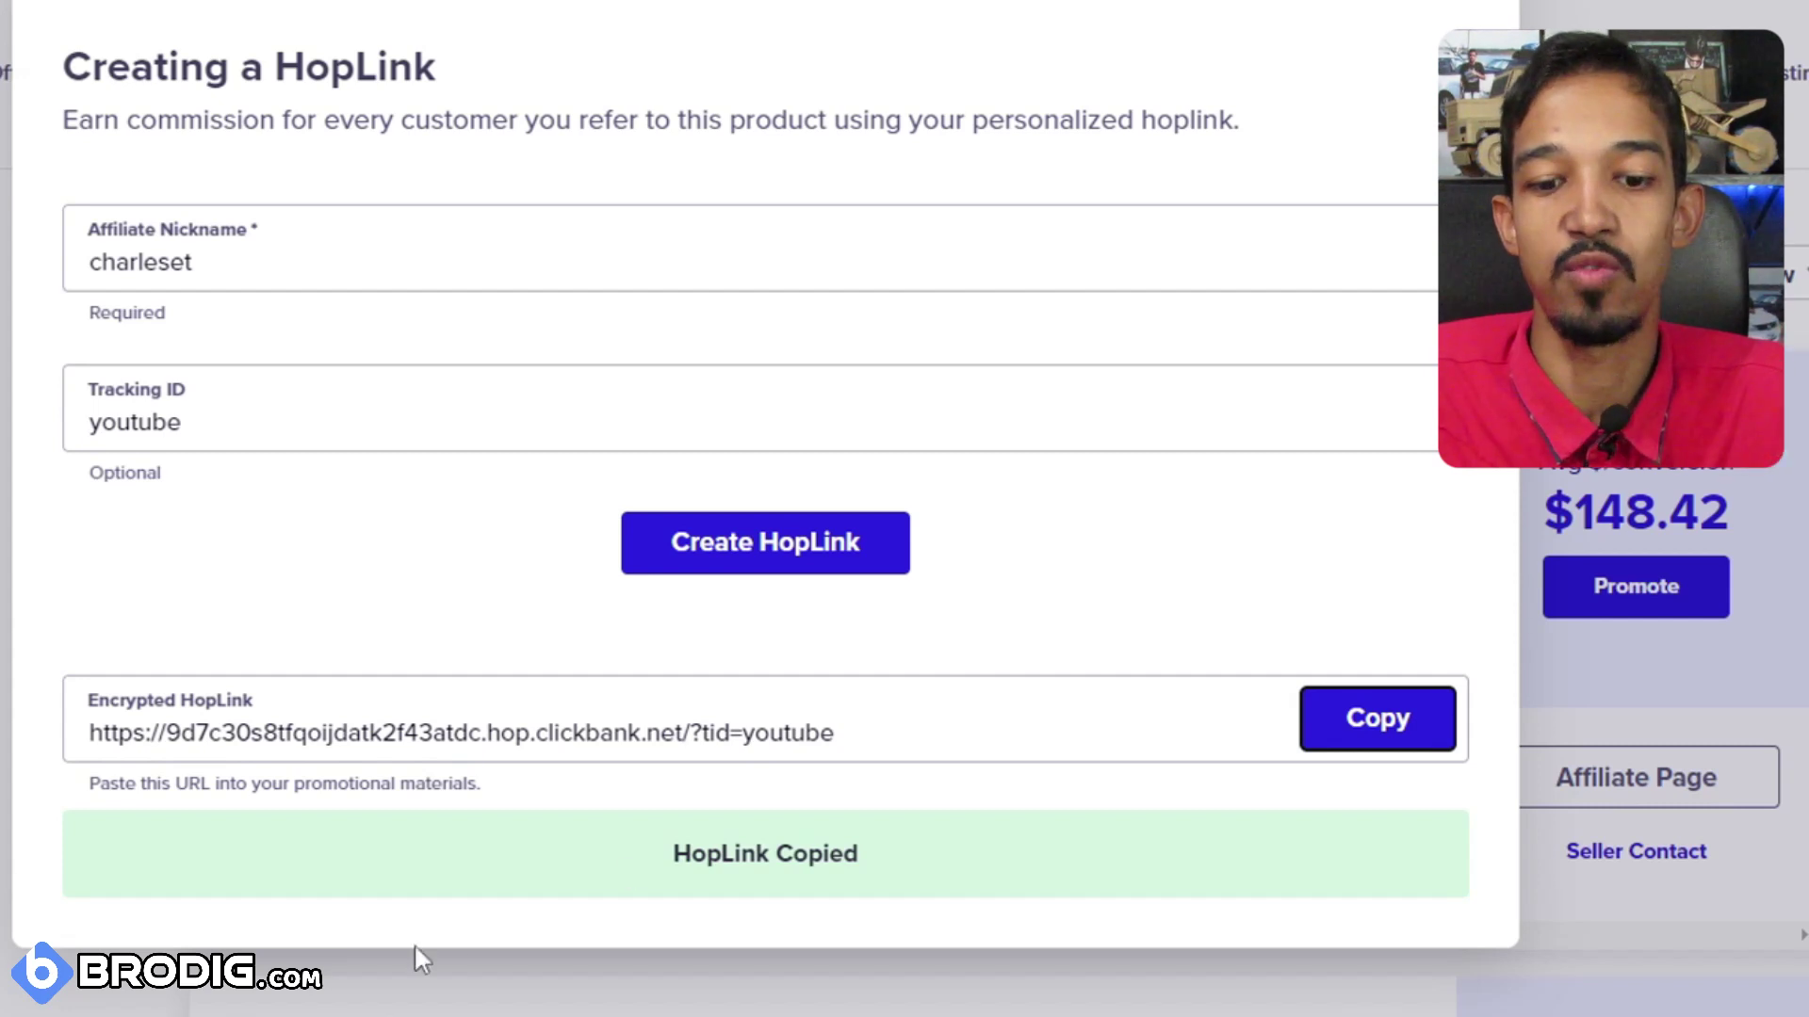
# Step: Load the Liv Pure HopLink in a new tab and check the hop= affiliate nickname
pyautogui.hotkey('ctrl', 't')
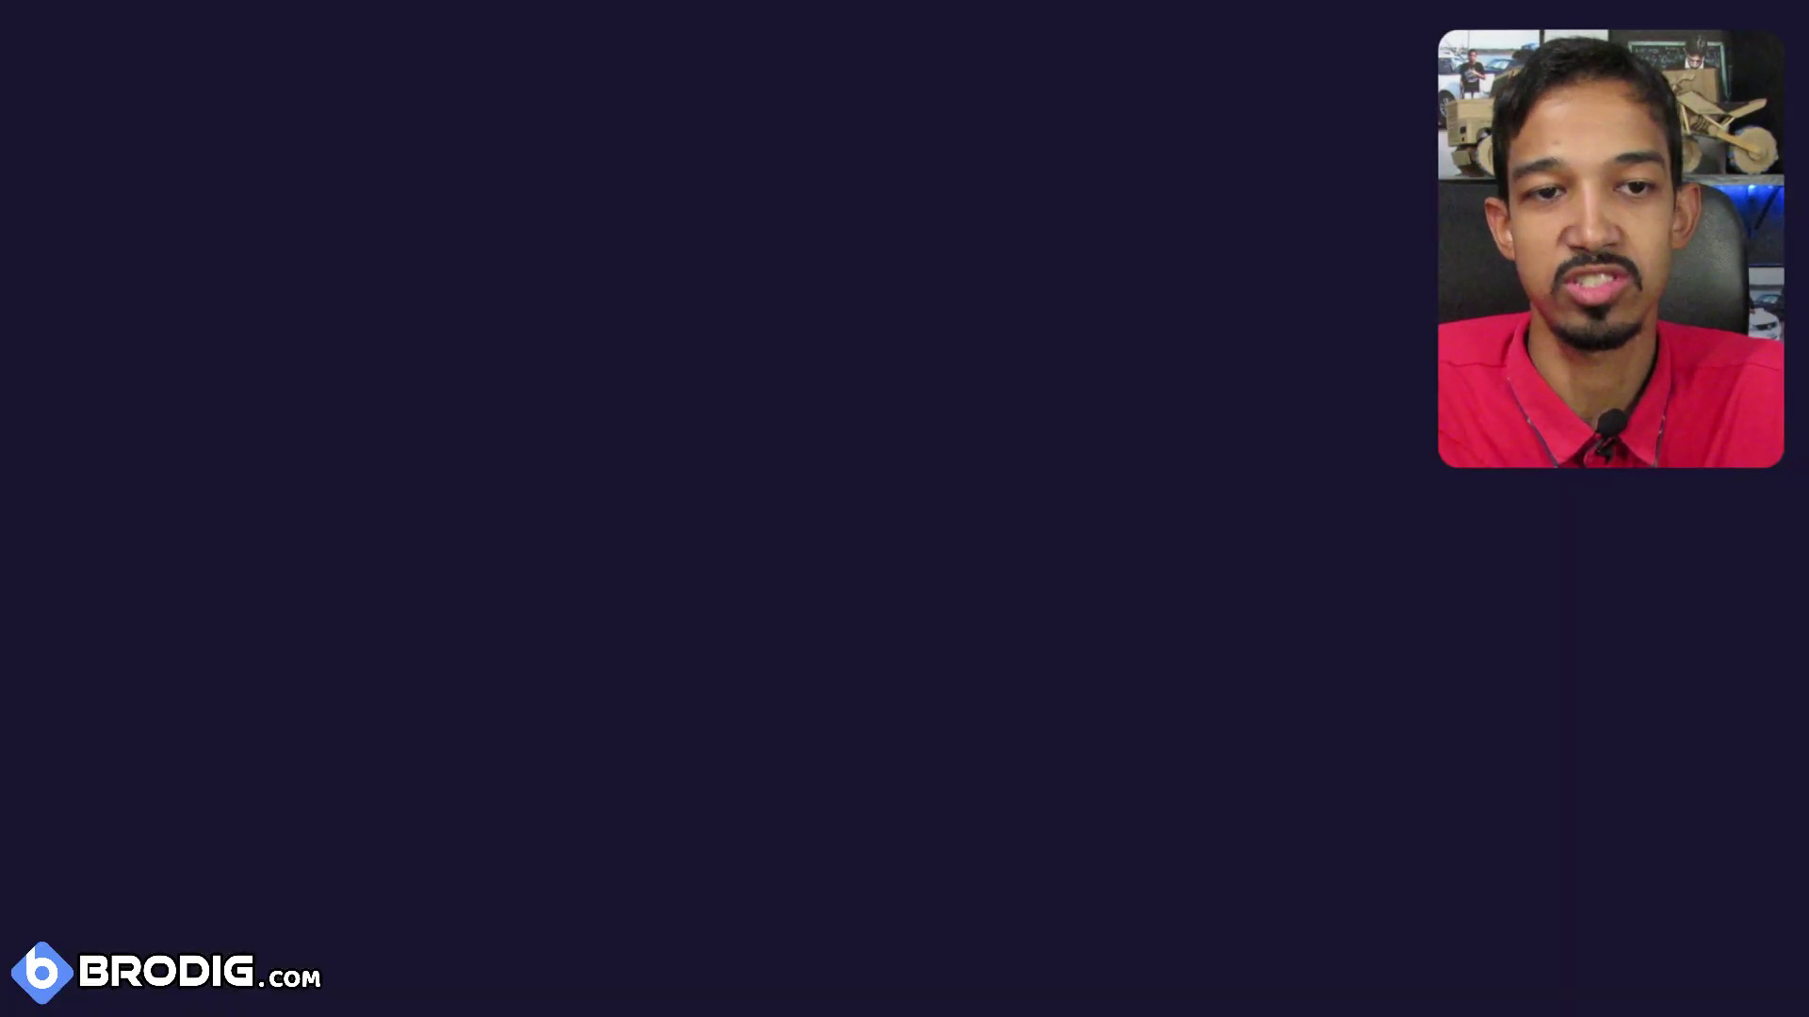
pyautogui.hotkey('ctrl', 'v')
pyautogui.press('Return')
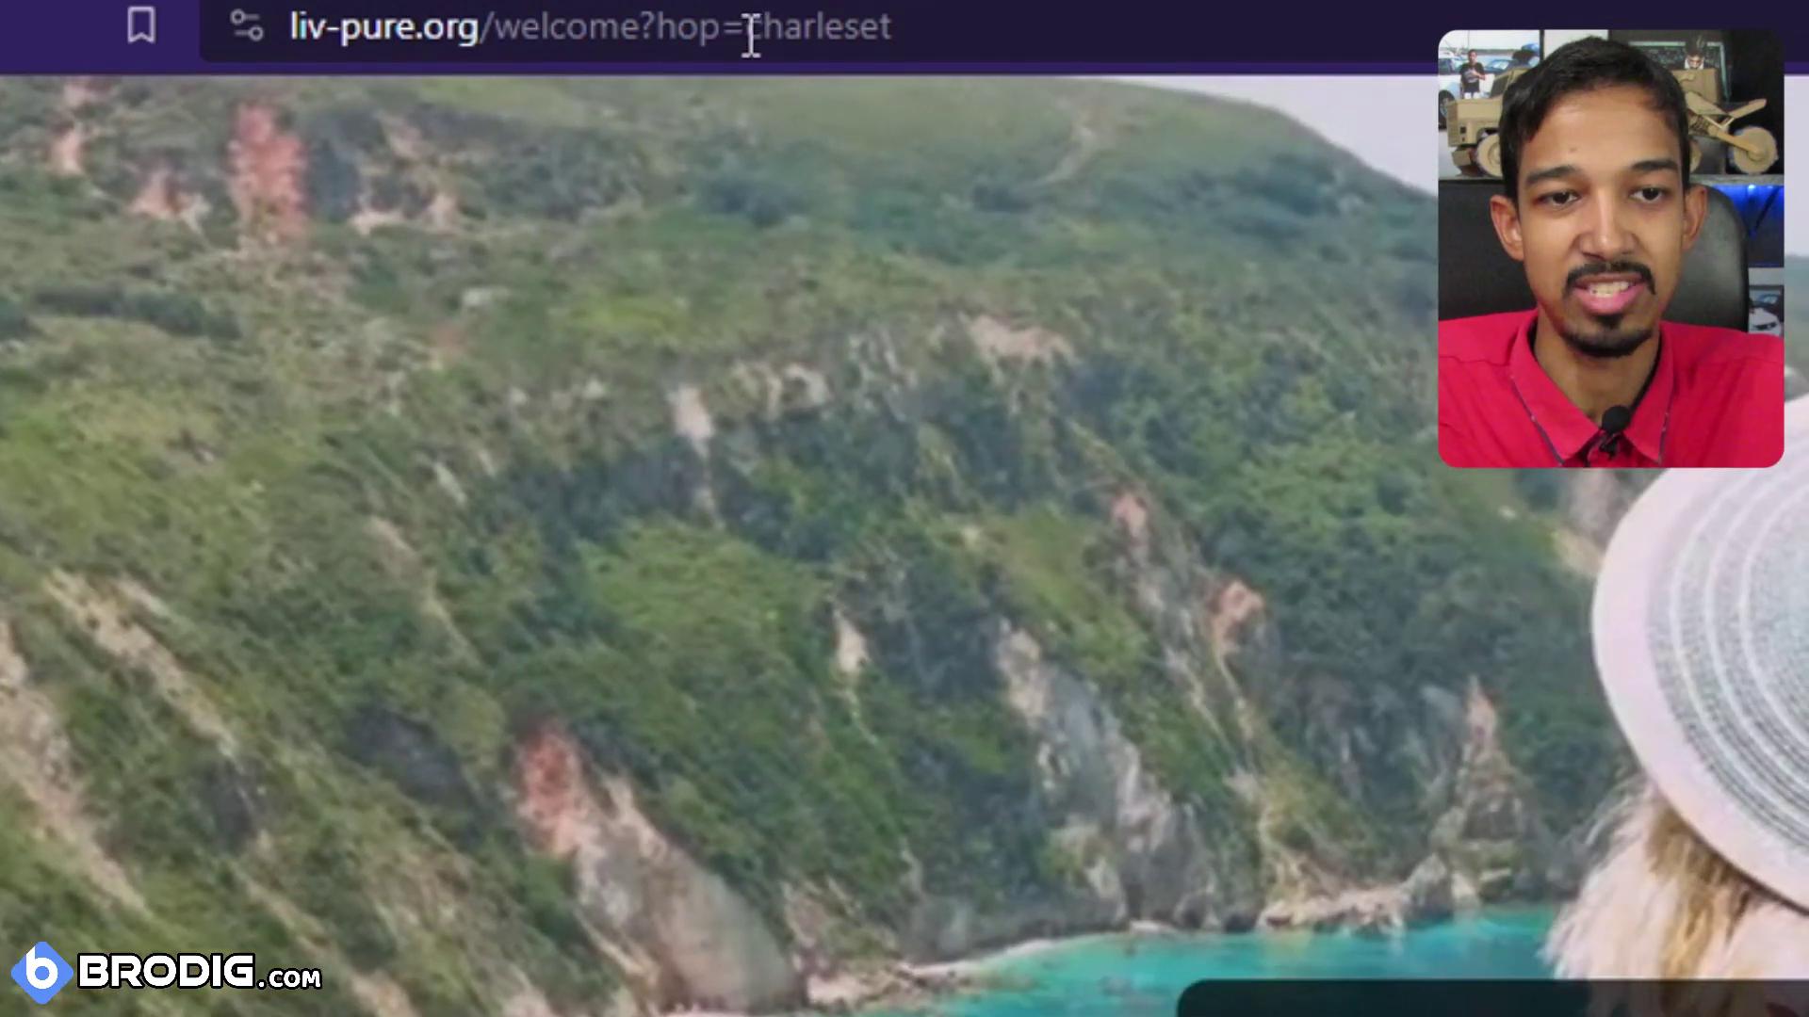
pyautogui.moveTo(586, 47); pyautogui.dragTo(687, 44)
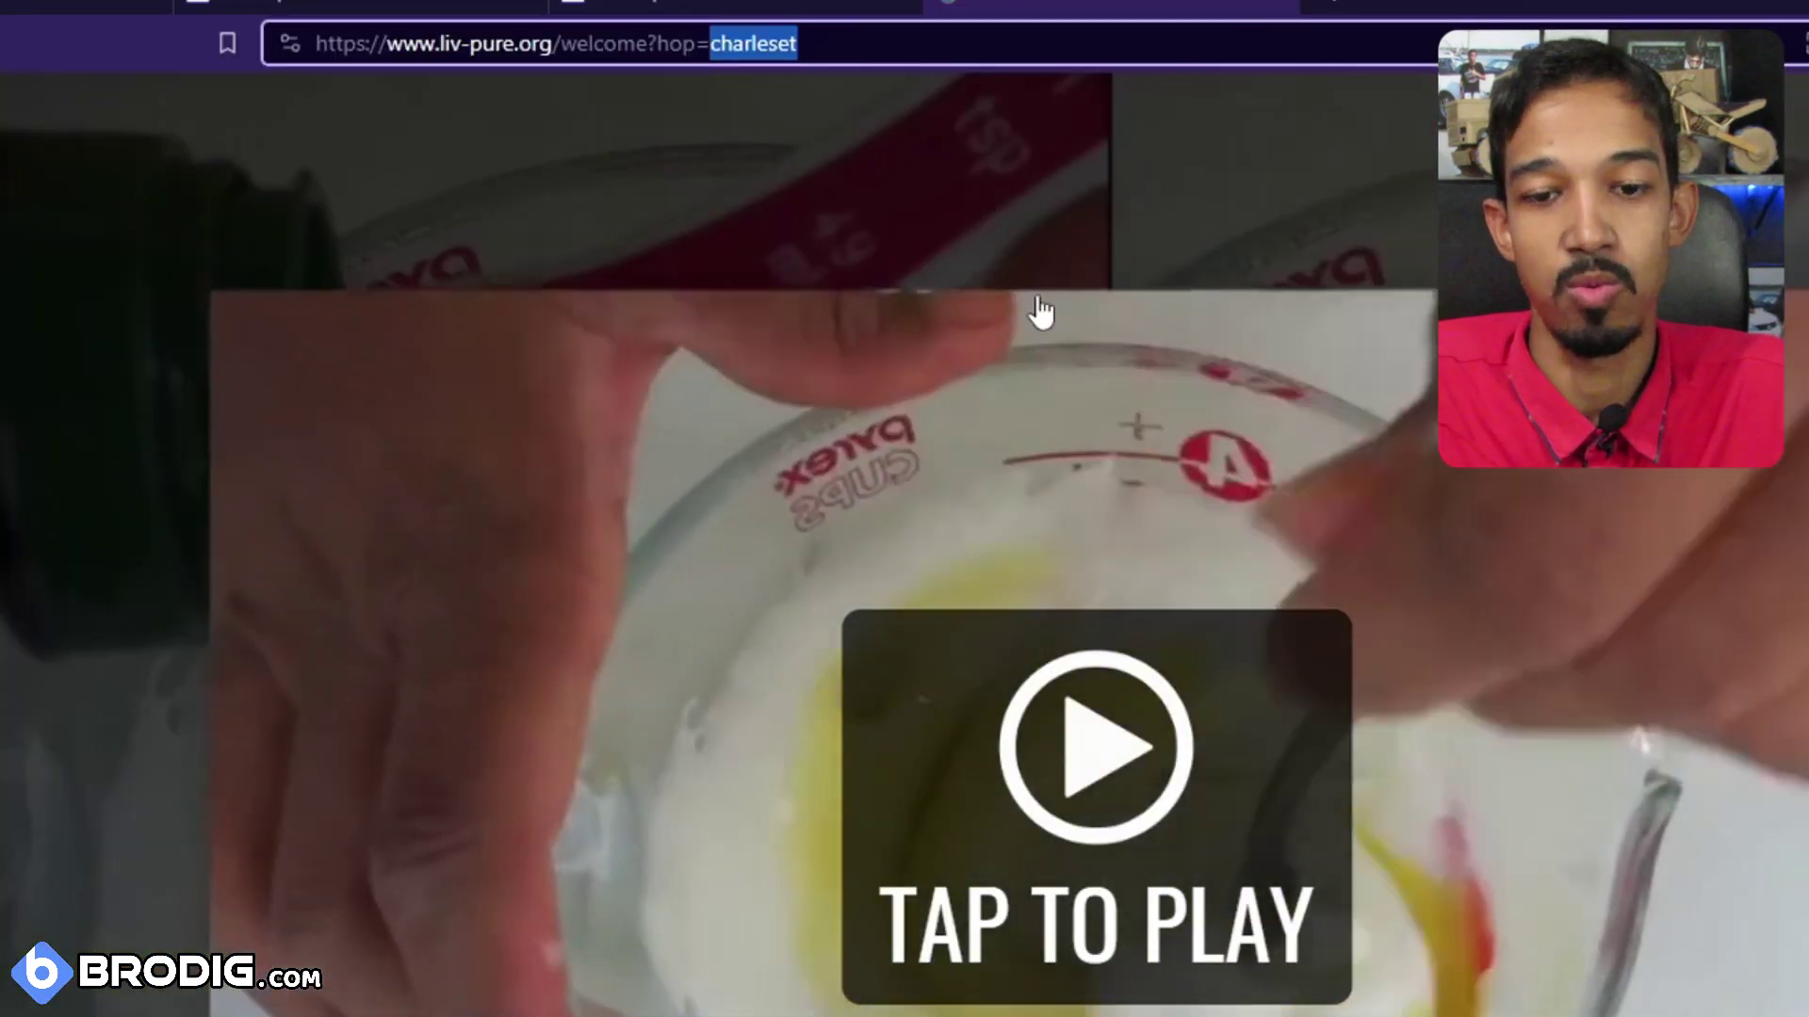
pyautogui.scroll(-15, 1090, 695)
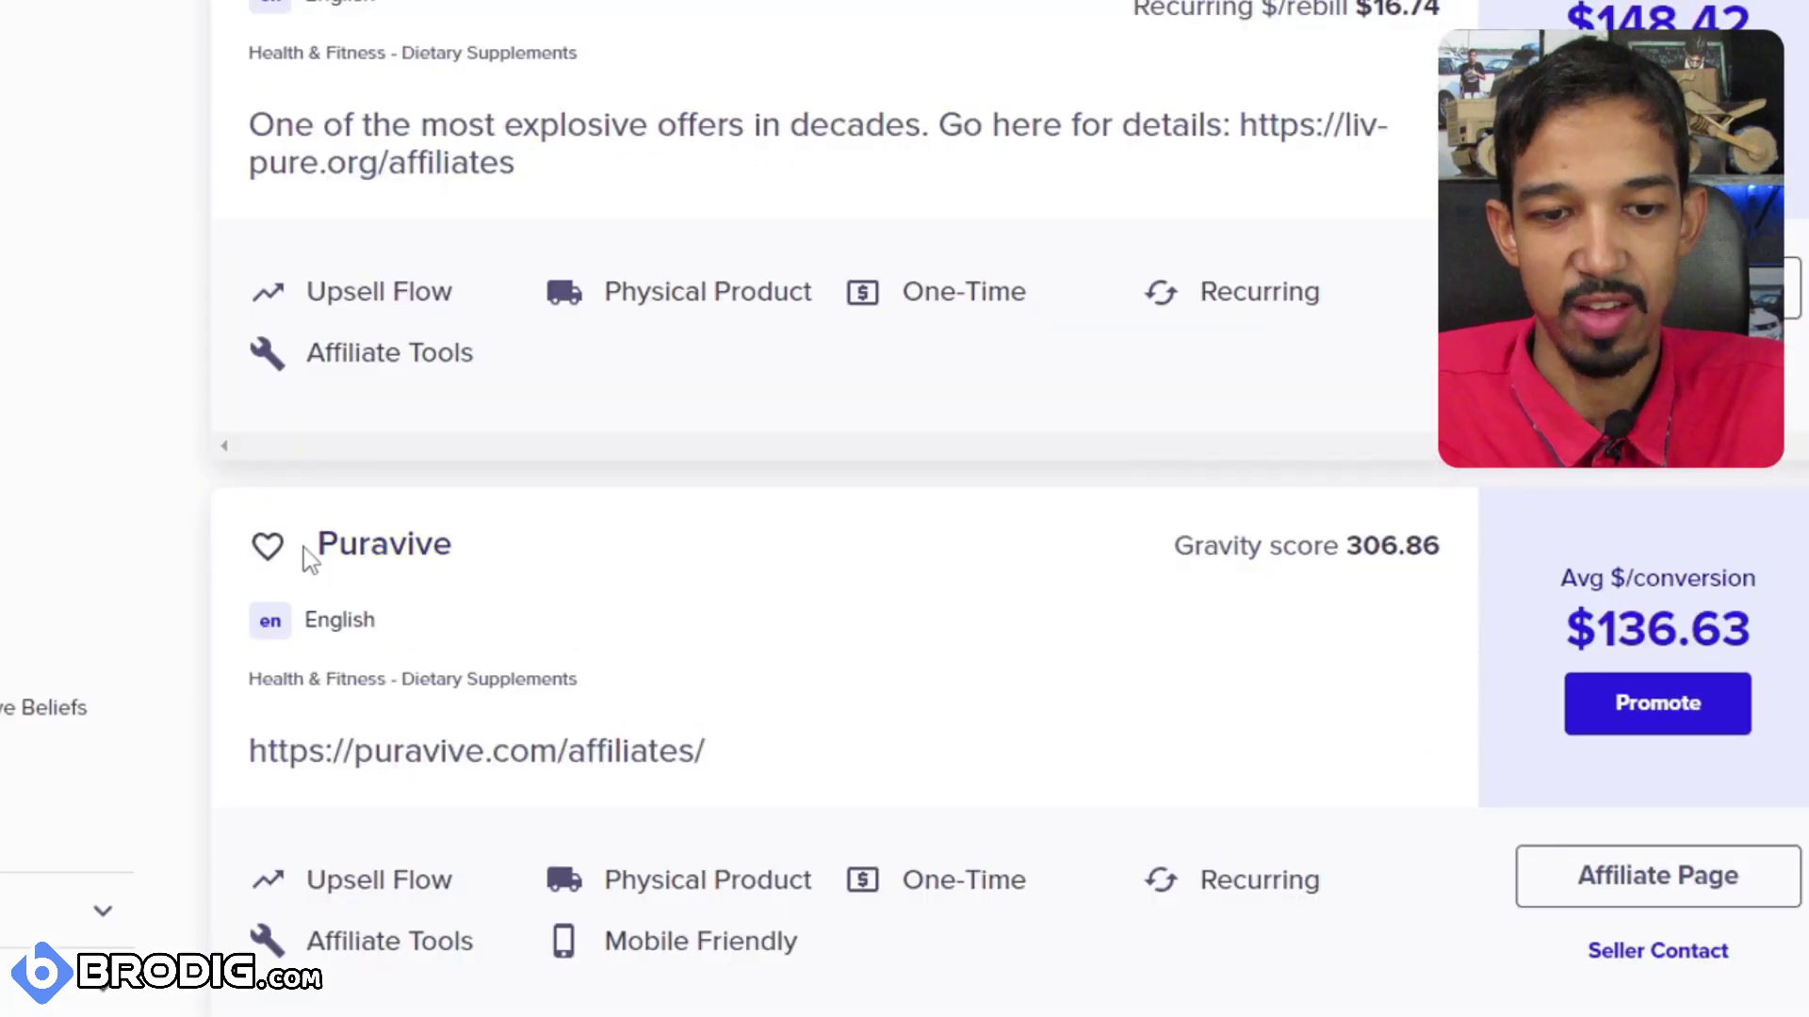
# Step: Generate an encrypted Puravive HopLink with an empty Tracking ID and copy it
pyautogui.click(1684, 720)
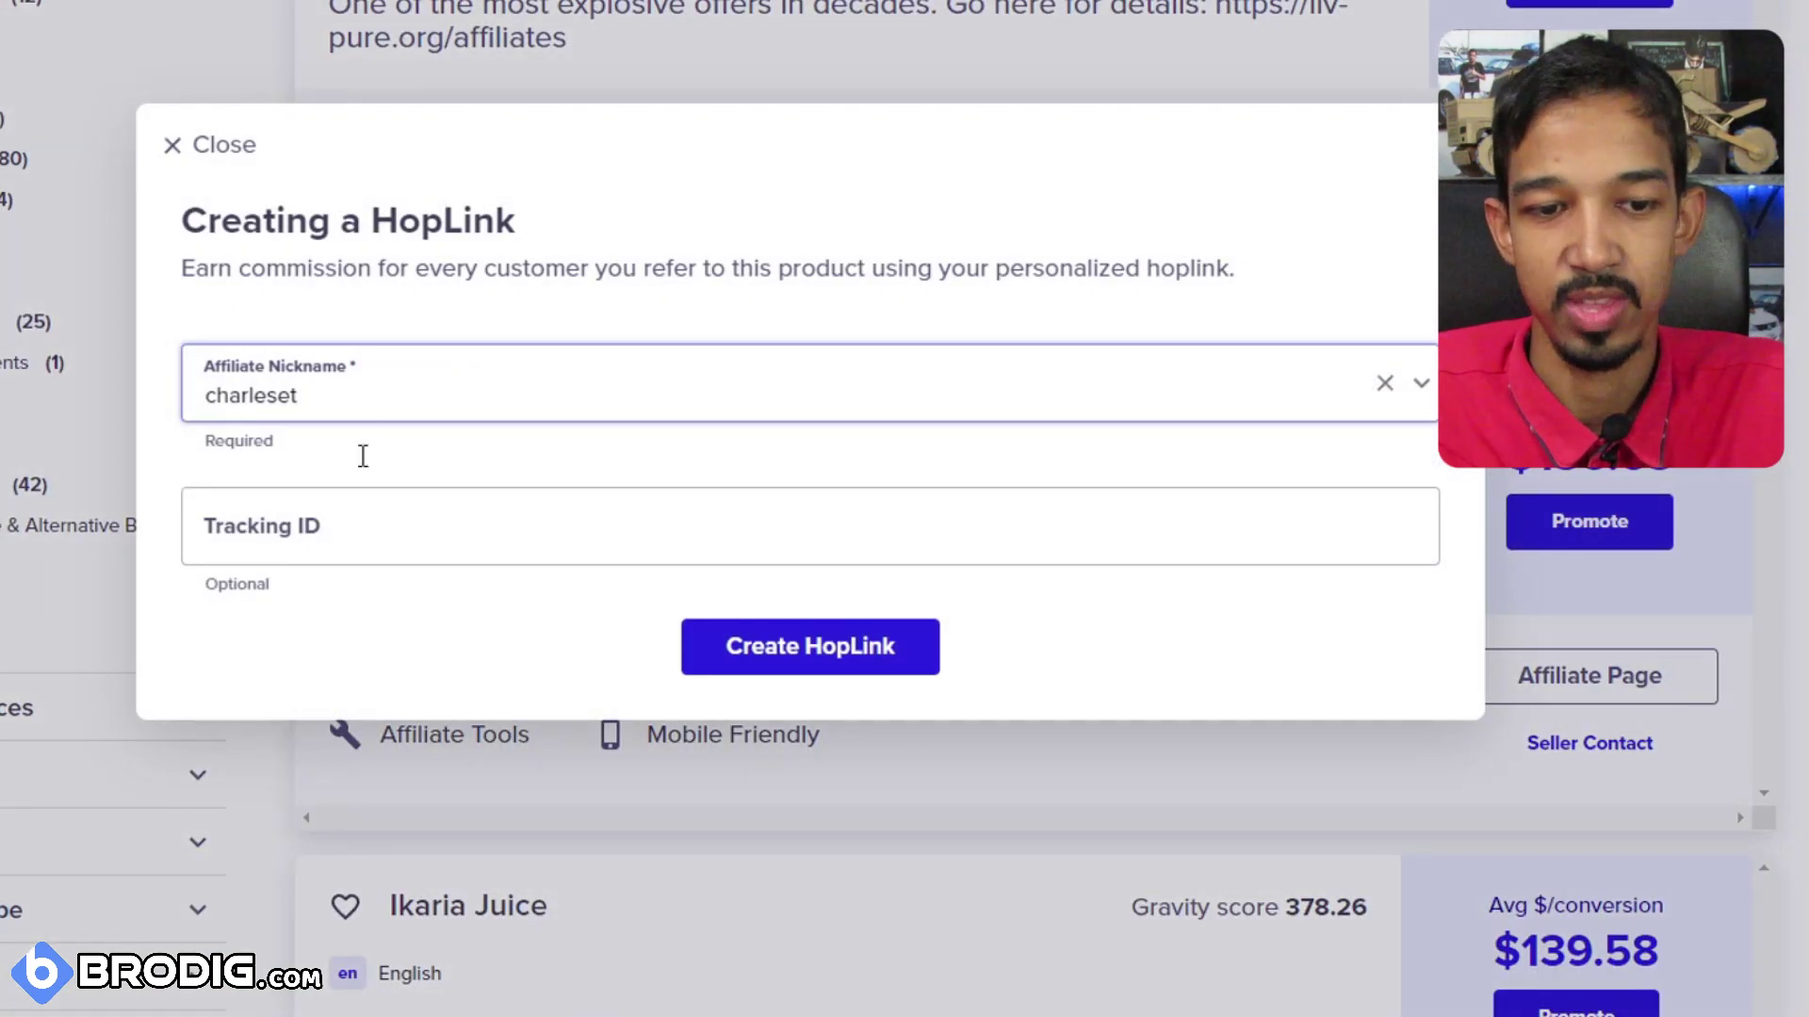
pyautogui.click(320, 523)
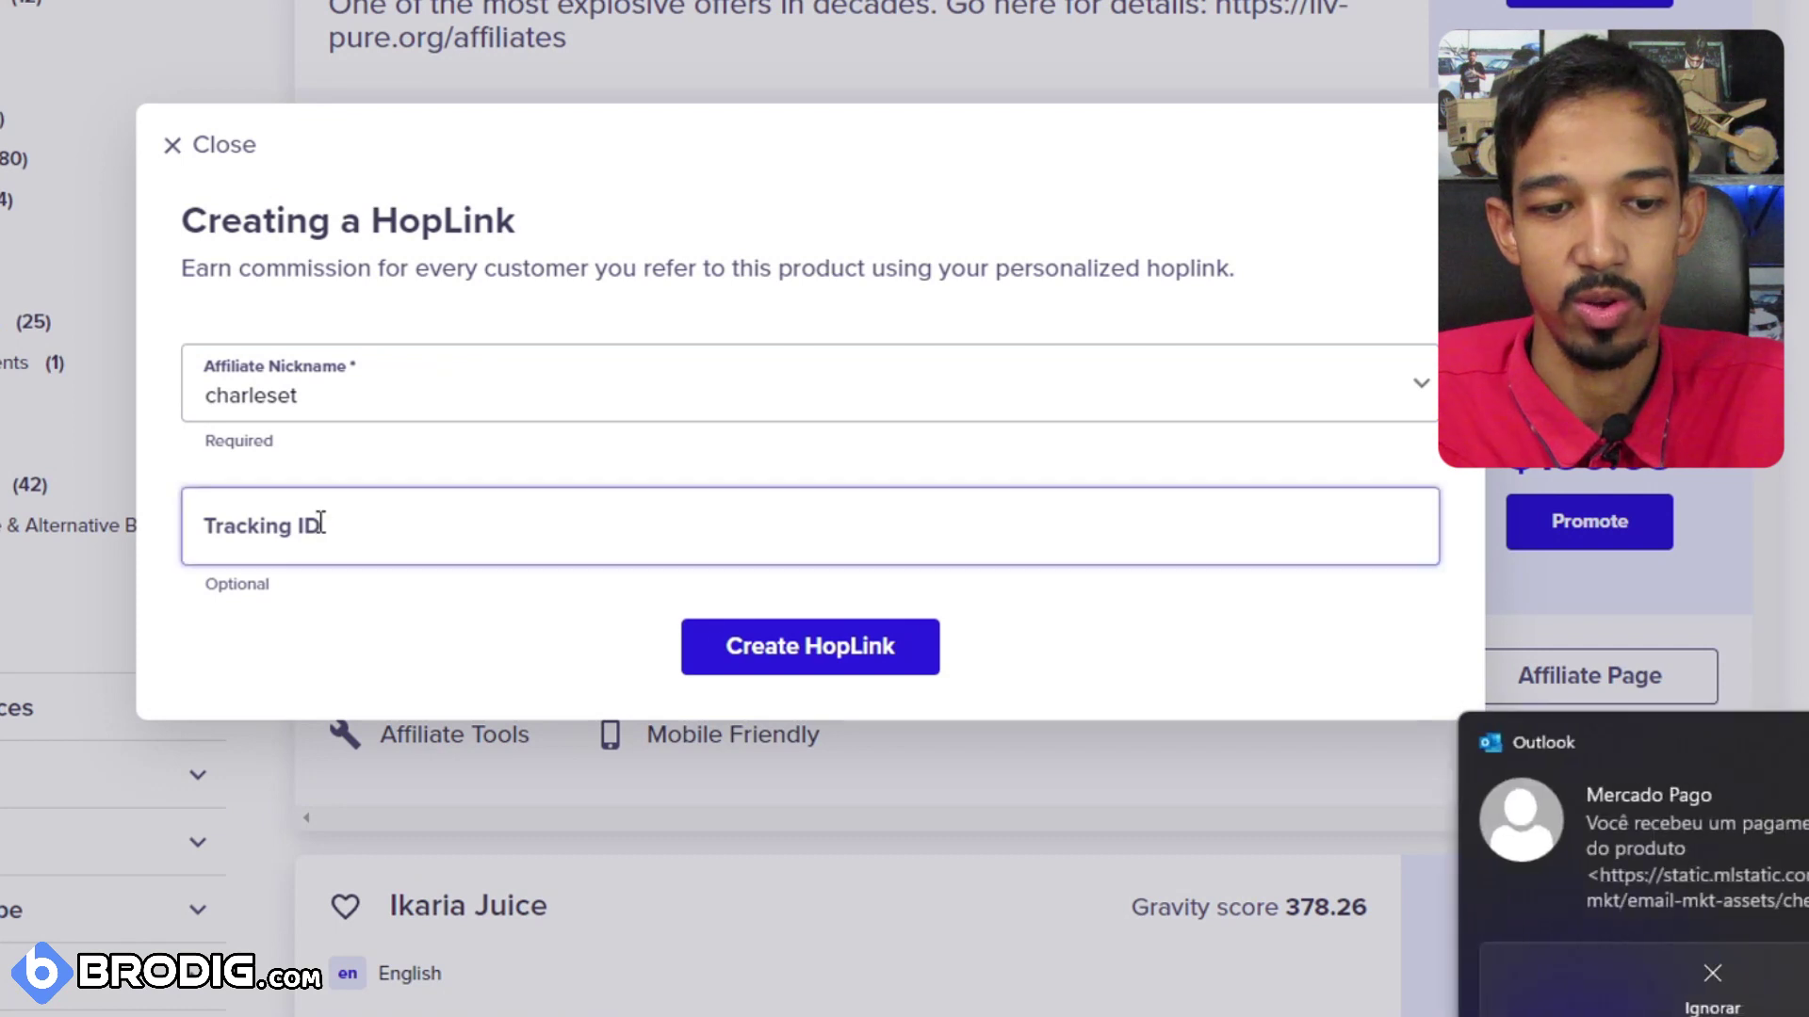
pyautogui.click(1013, 607)
pyautogui.click(247, 531)
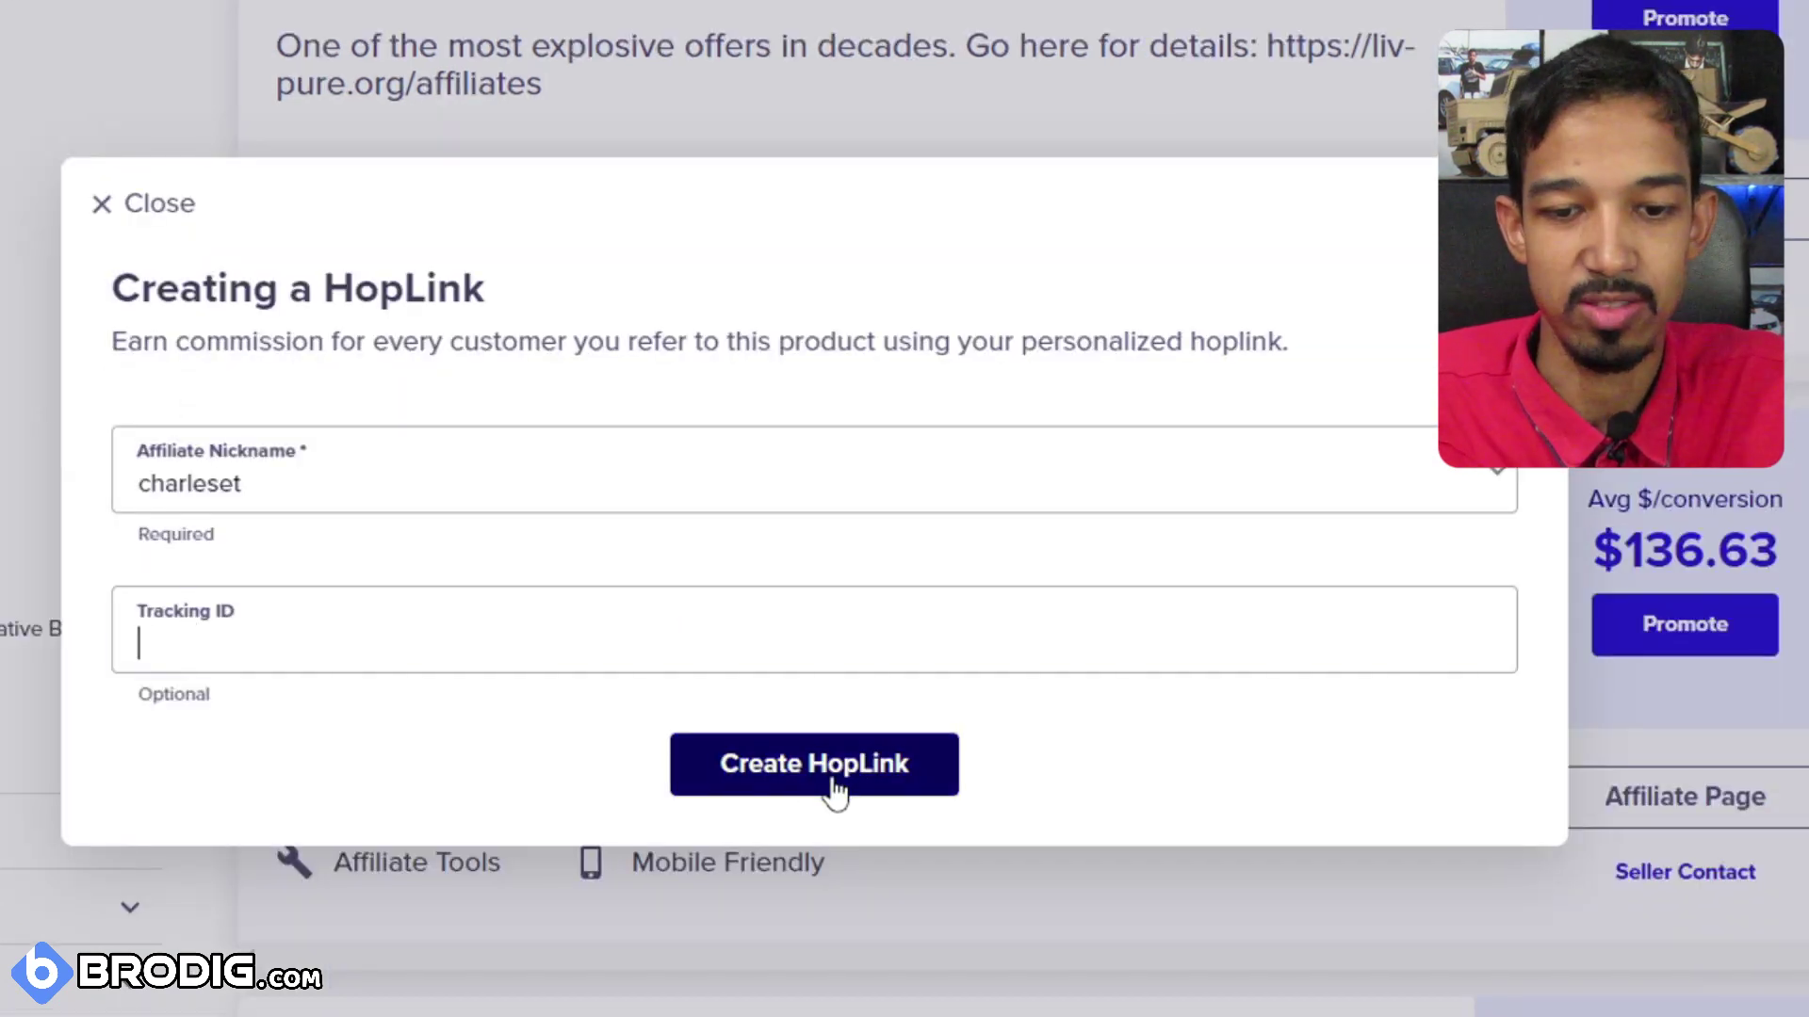
pyautogui.click(831, 787)
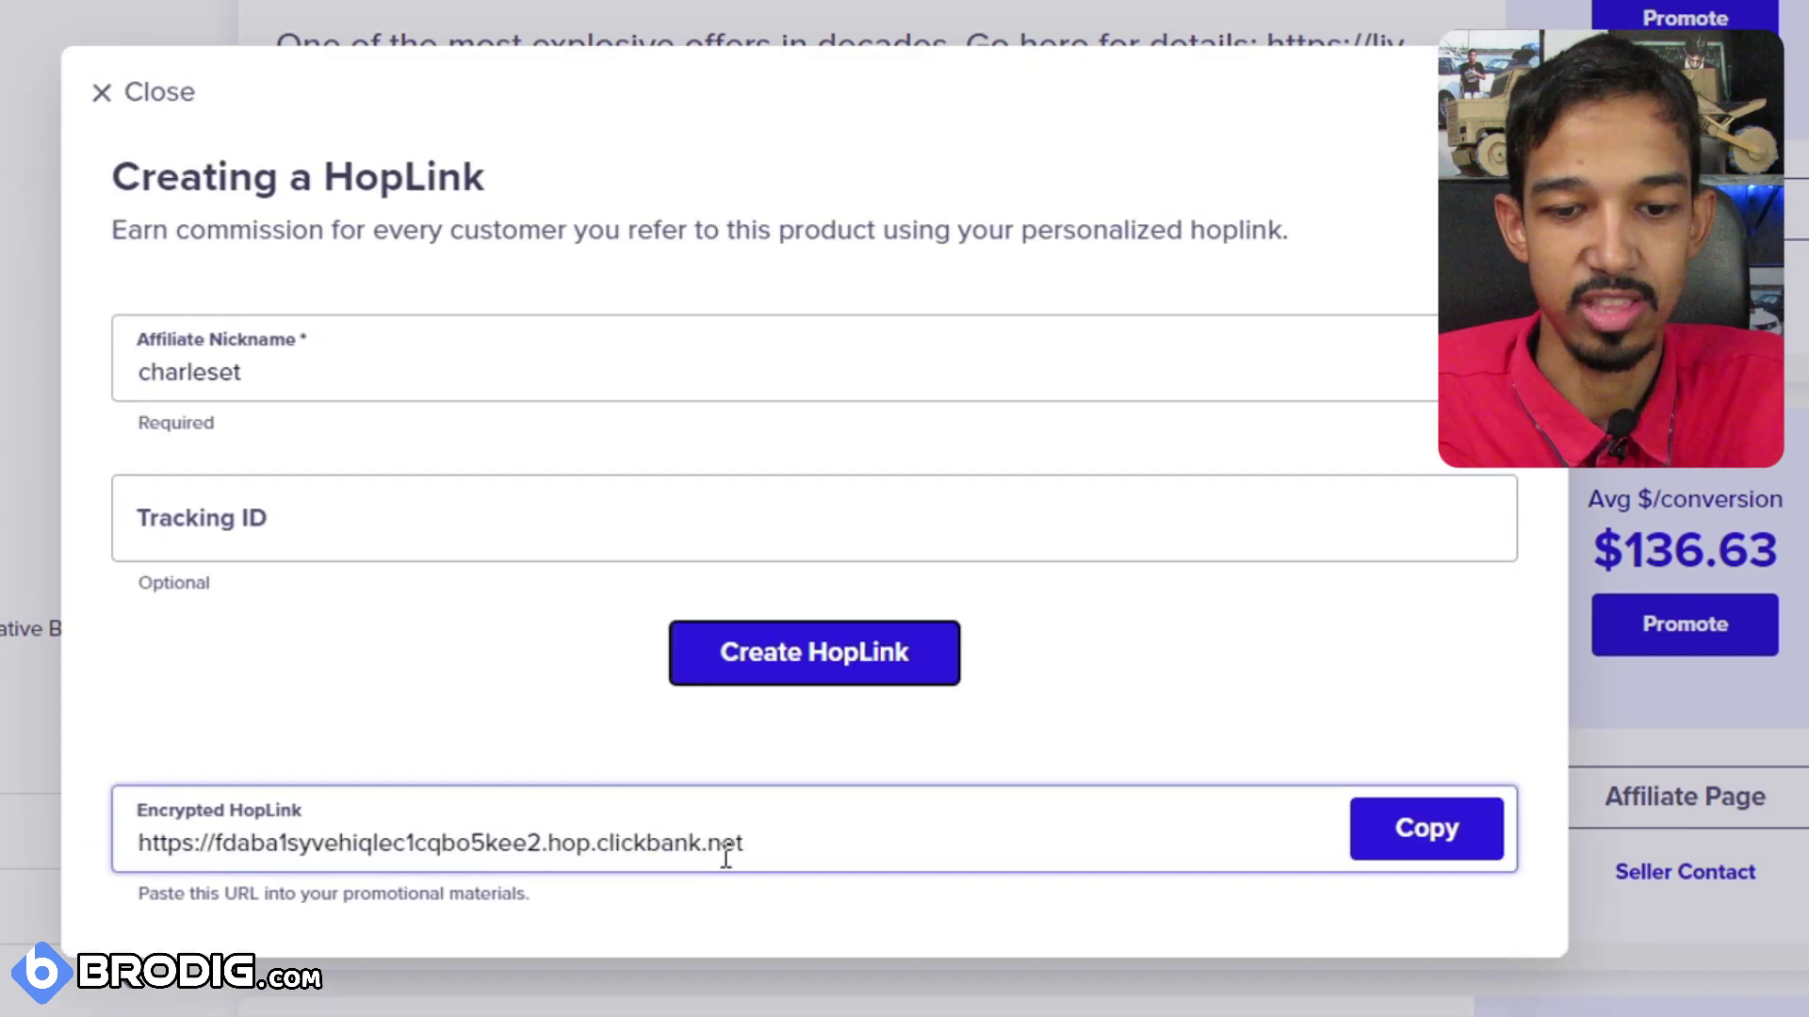
pyautogui.moveTo(836, 845); pyautogui.dragTo(138, 846)
pyautogui.click(1445, 856)
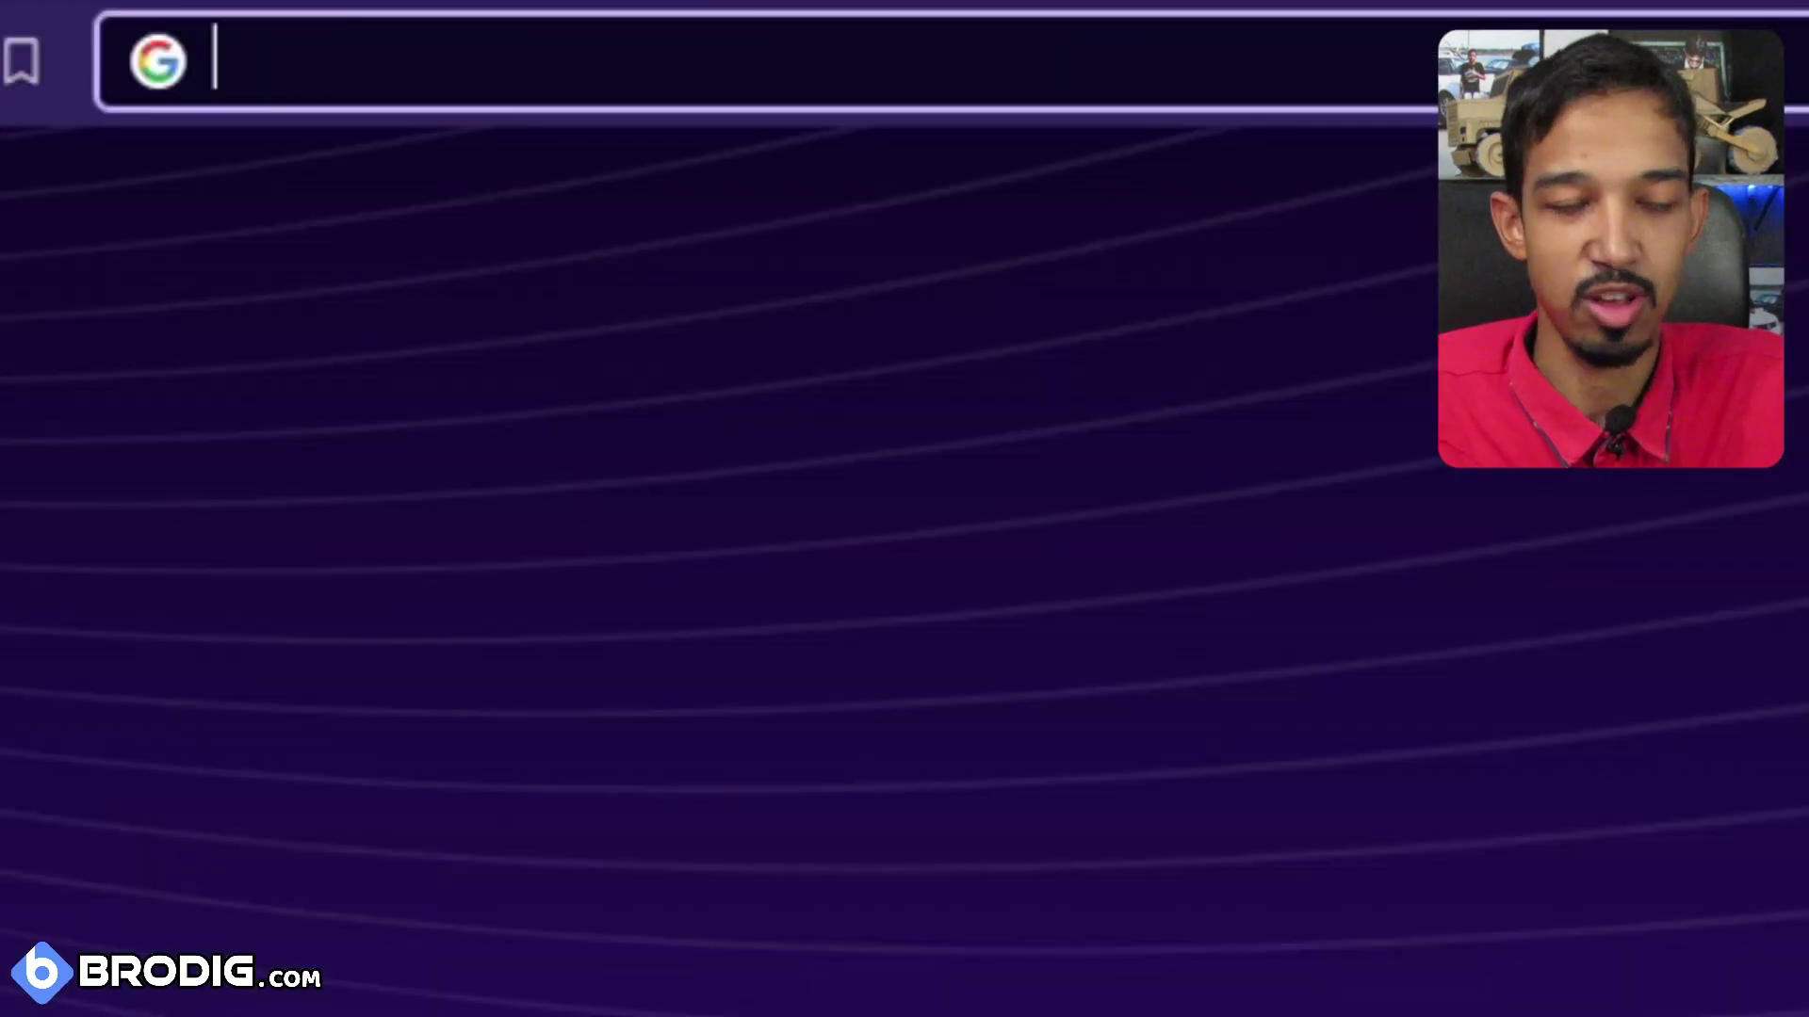
# Step: Load the Puravive HopLink, check the hop= nickname in the address, and scroll the sales page
pyautogui.hotkey('ctrl', 'v')
pyautogui.press('Return')
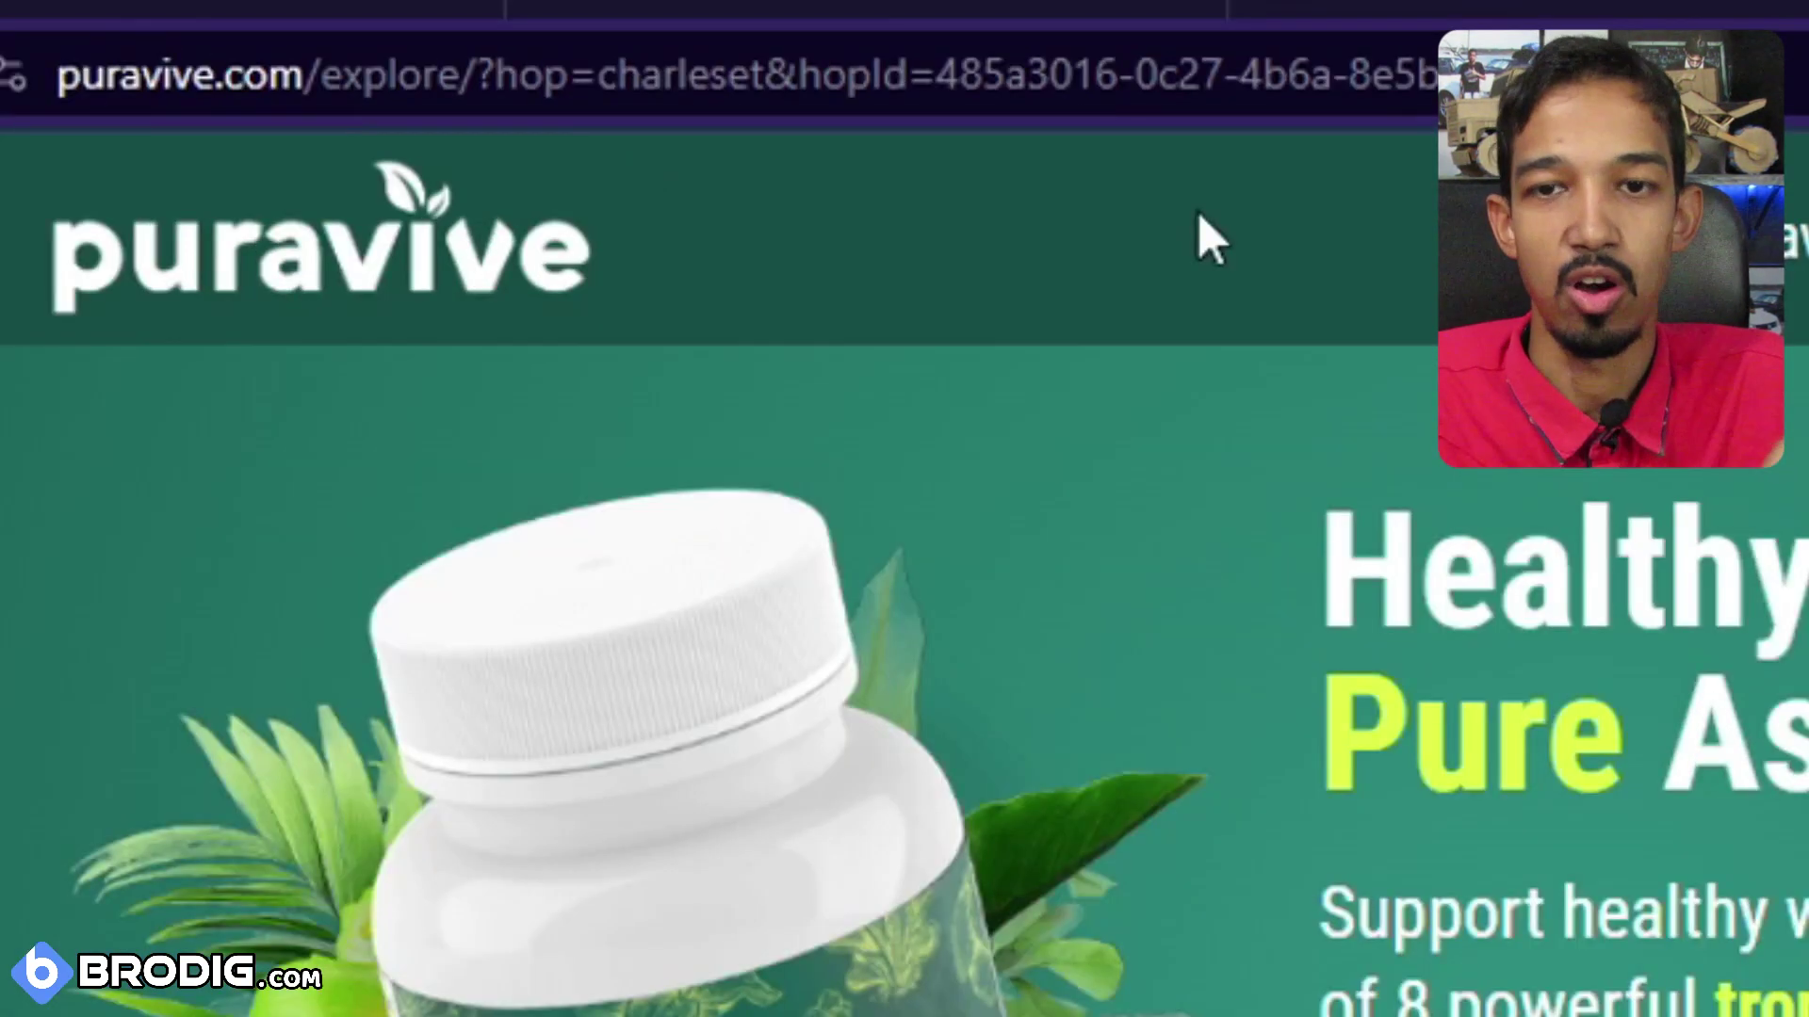
pyautogui.moveTo(597, 81); pyautogui.dragTo(760, 83)
pyautogui.click(1002, 500)
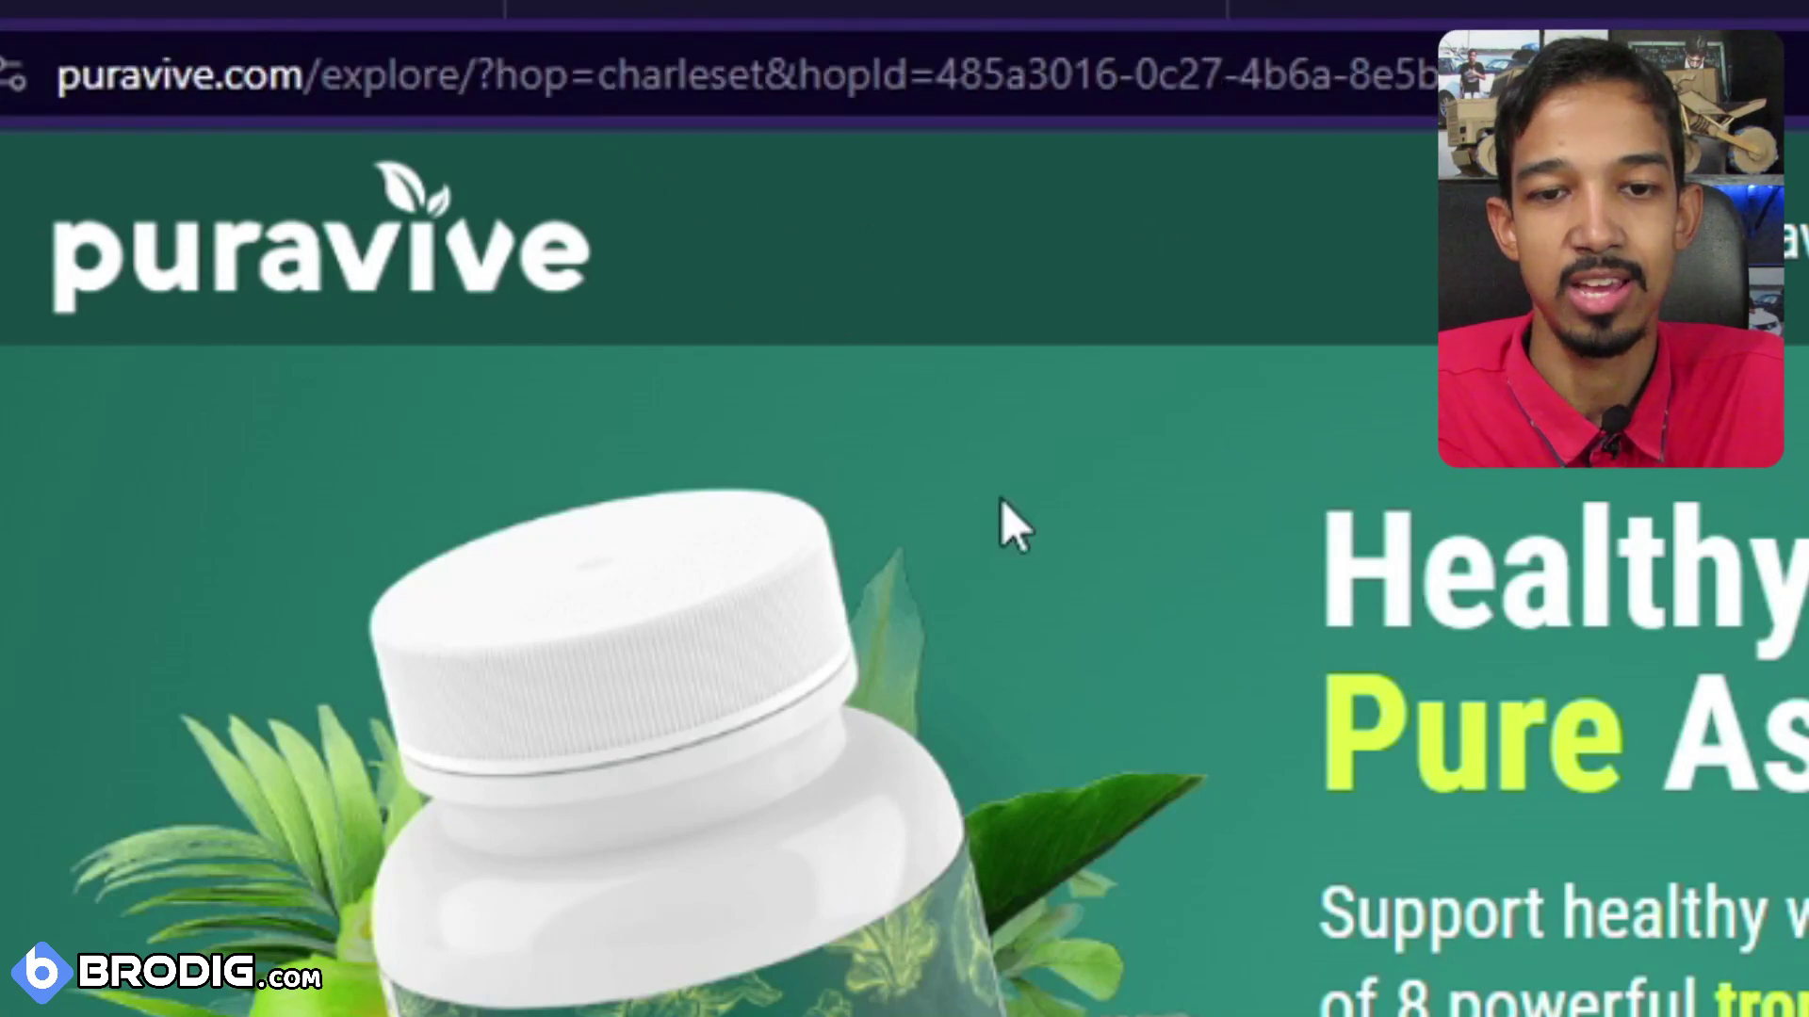
pyautogui.scroll(-5, 1002, 500)
pyautogui.scroll(-5, 807, 387)
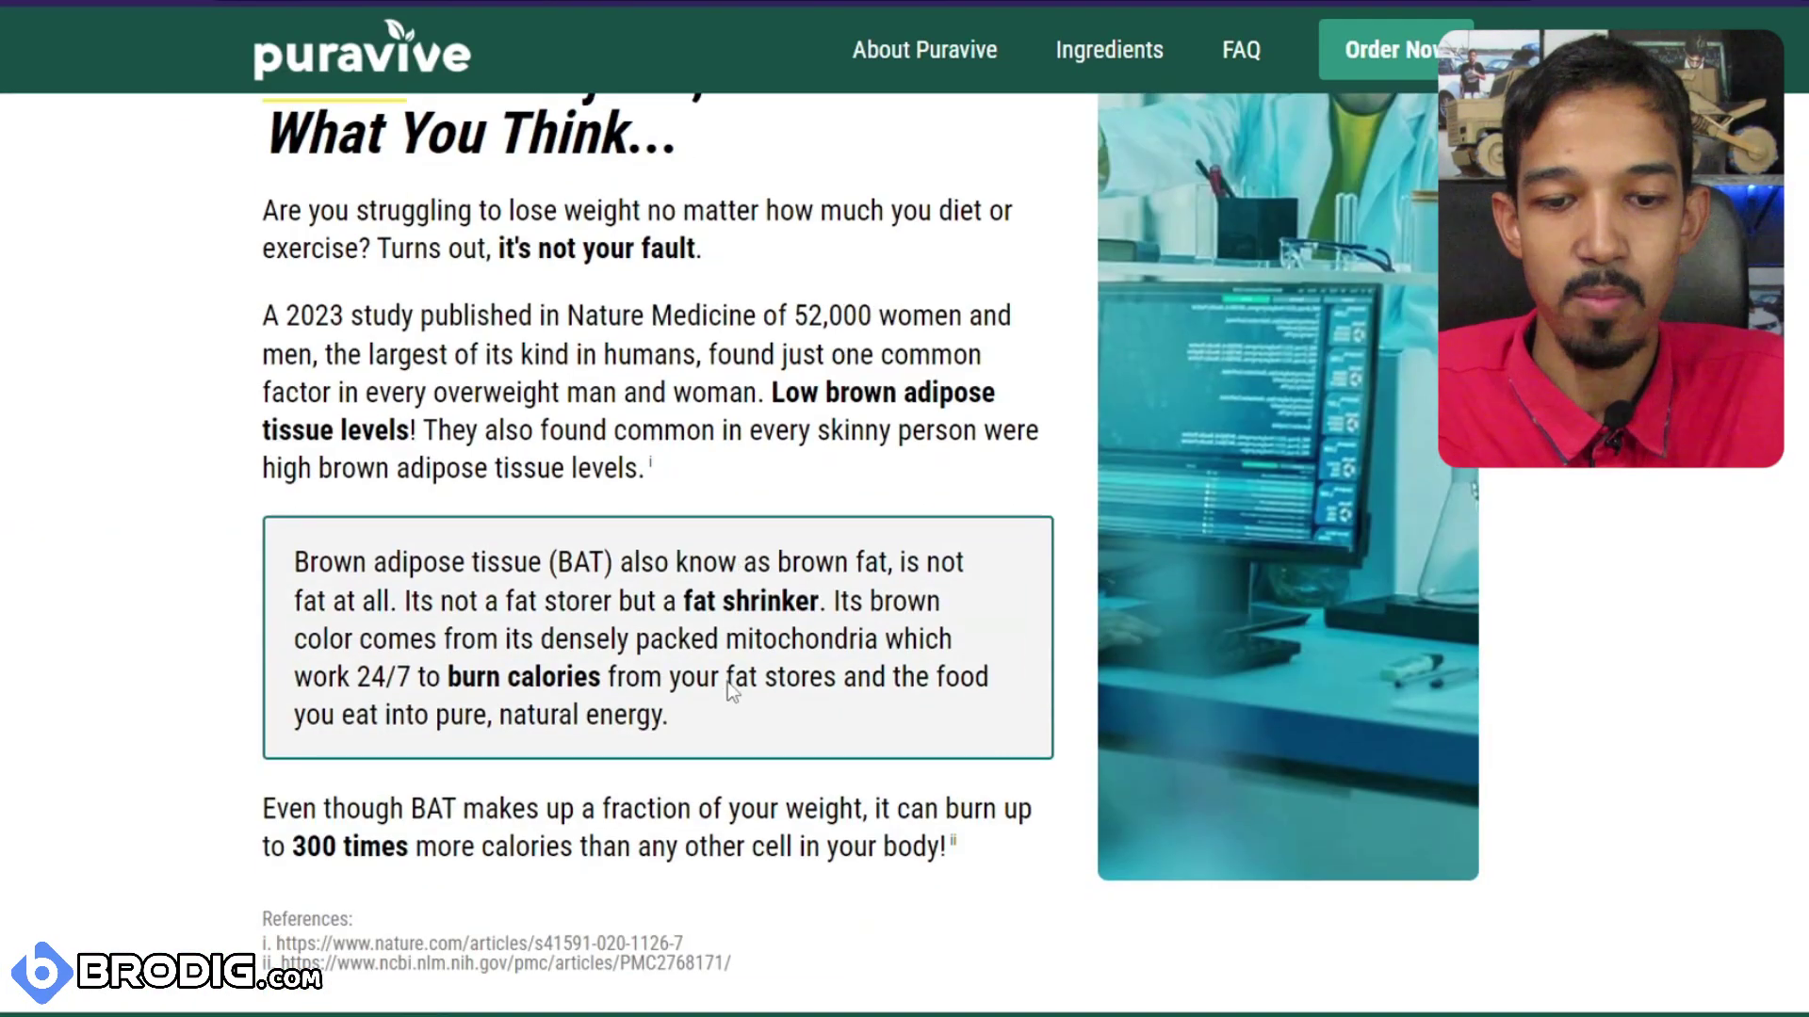
pyautogui.scroll(-20, 727, 663)
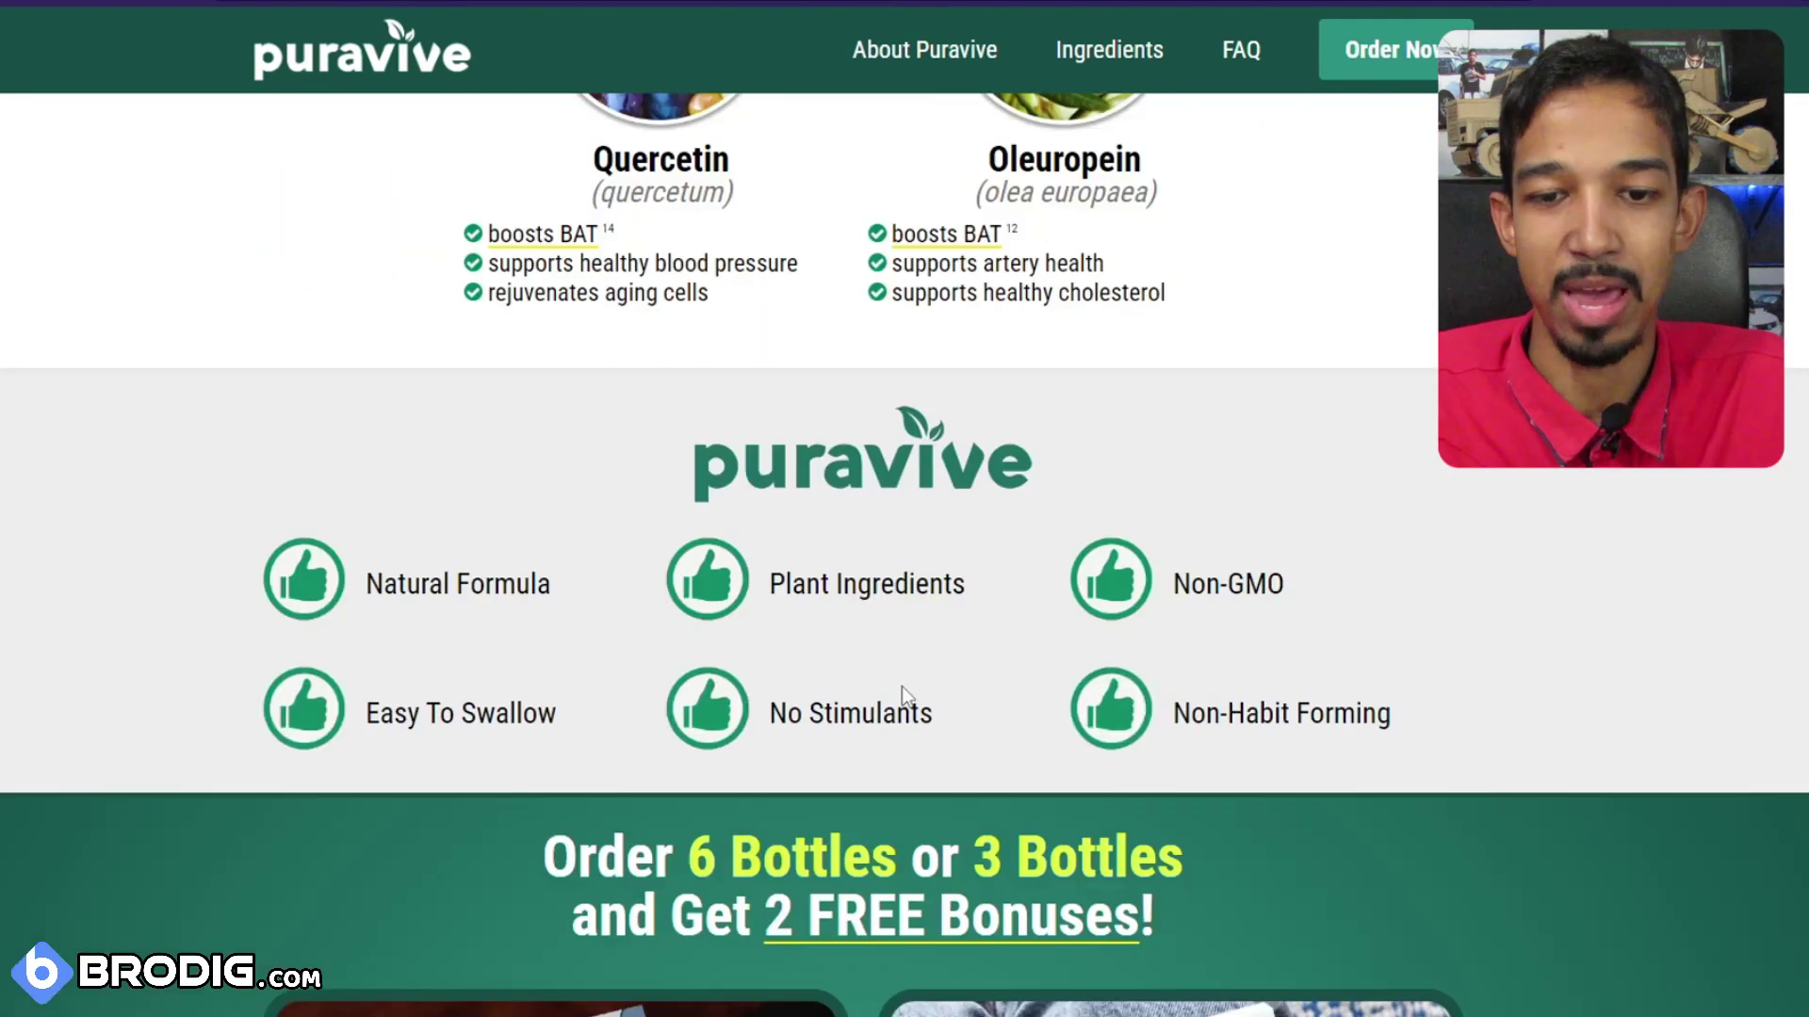
pyautogui.scroll(-7, 903, 697)
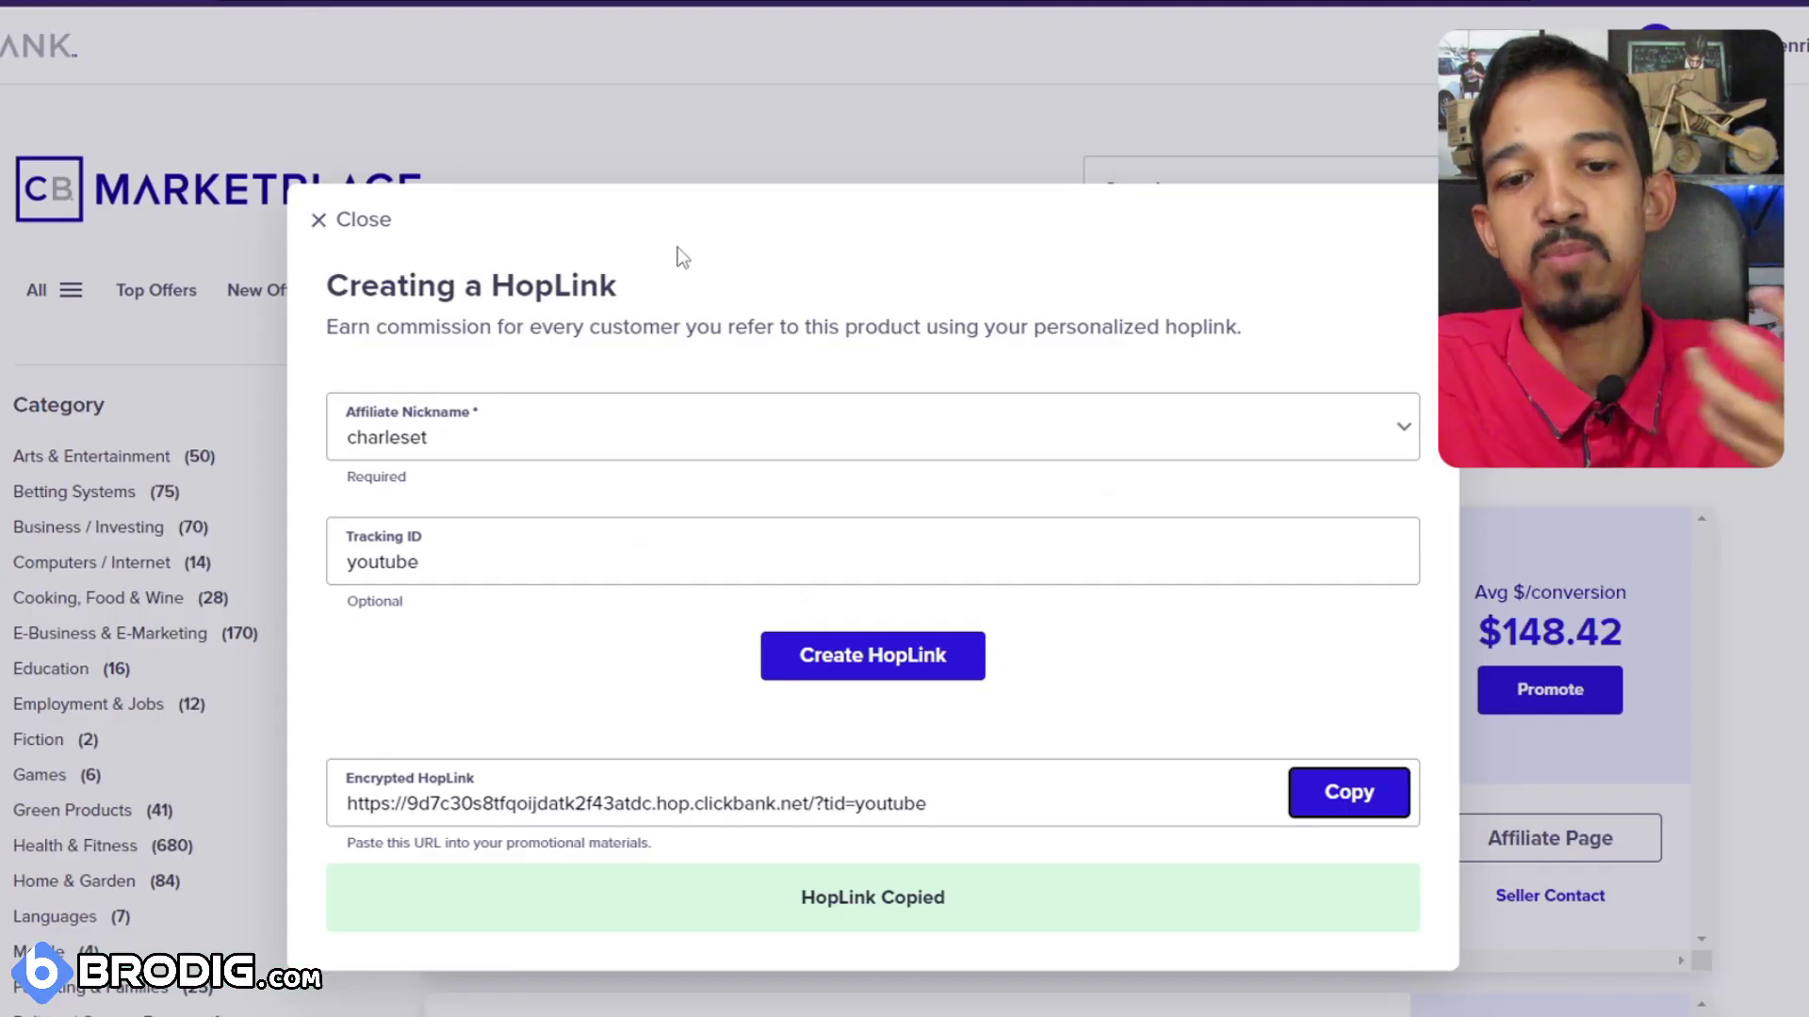
pyautogui.click(961, 812)
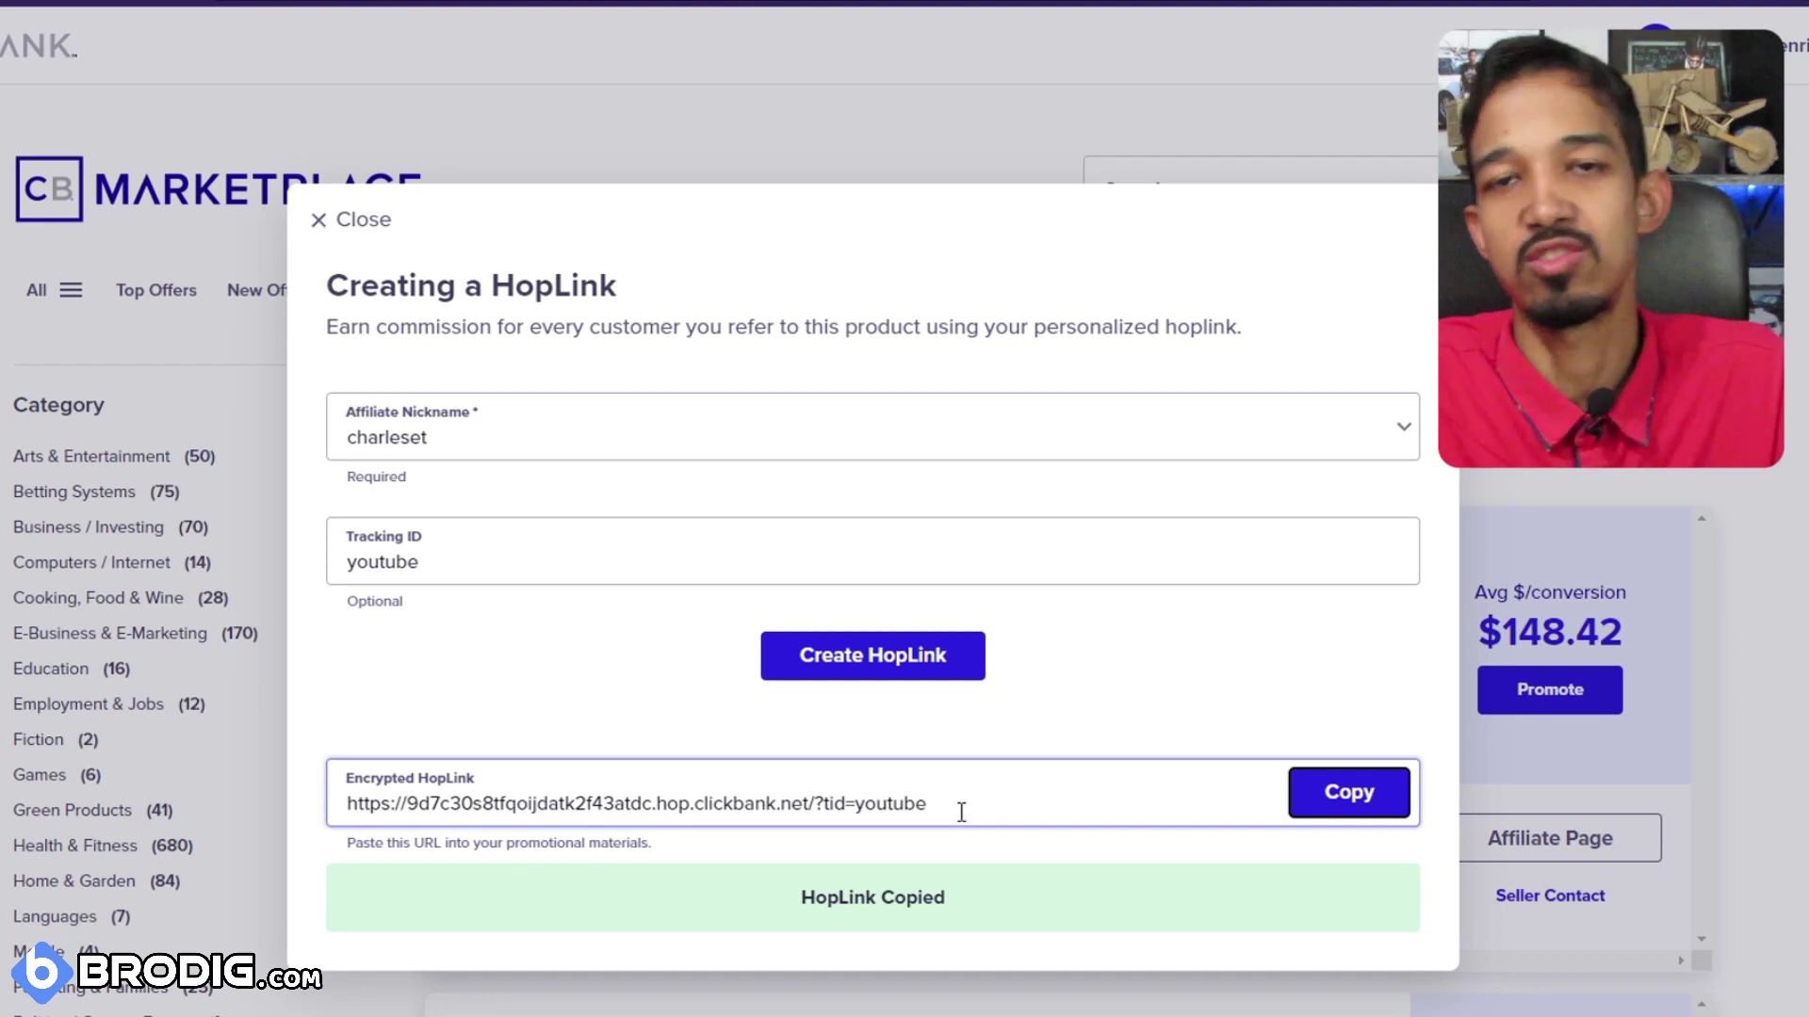
pyautogui.moveTo(961, 812); pyautogui.dragTo(341, 814)
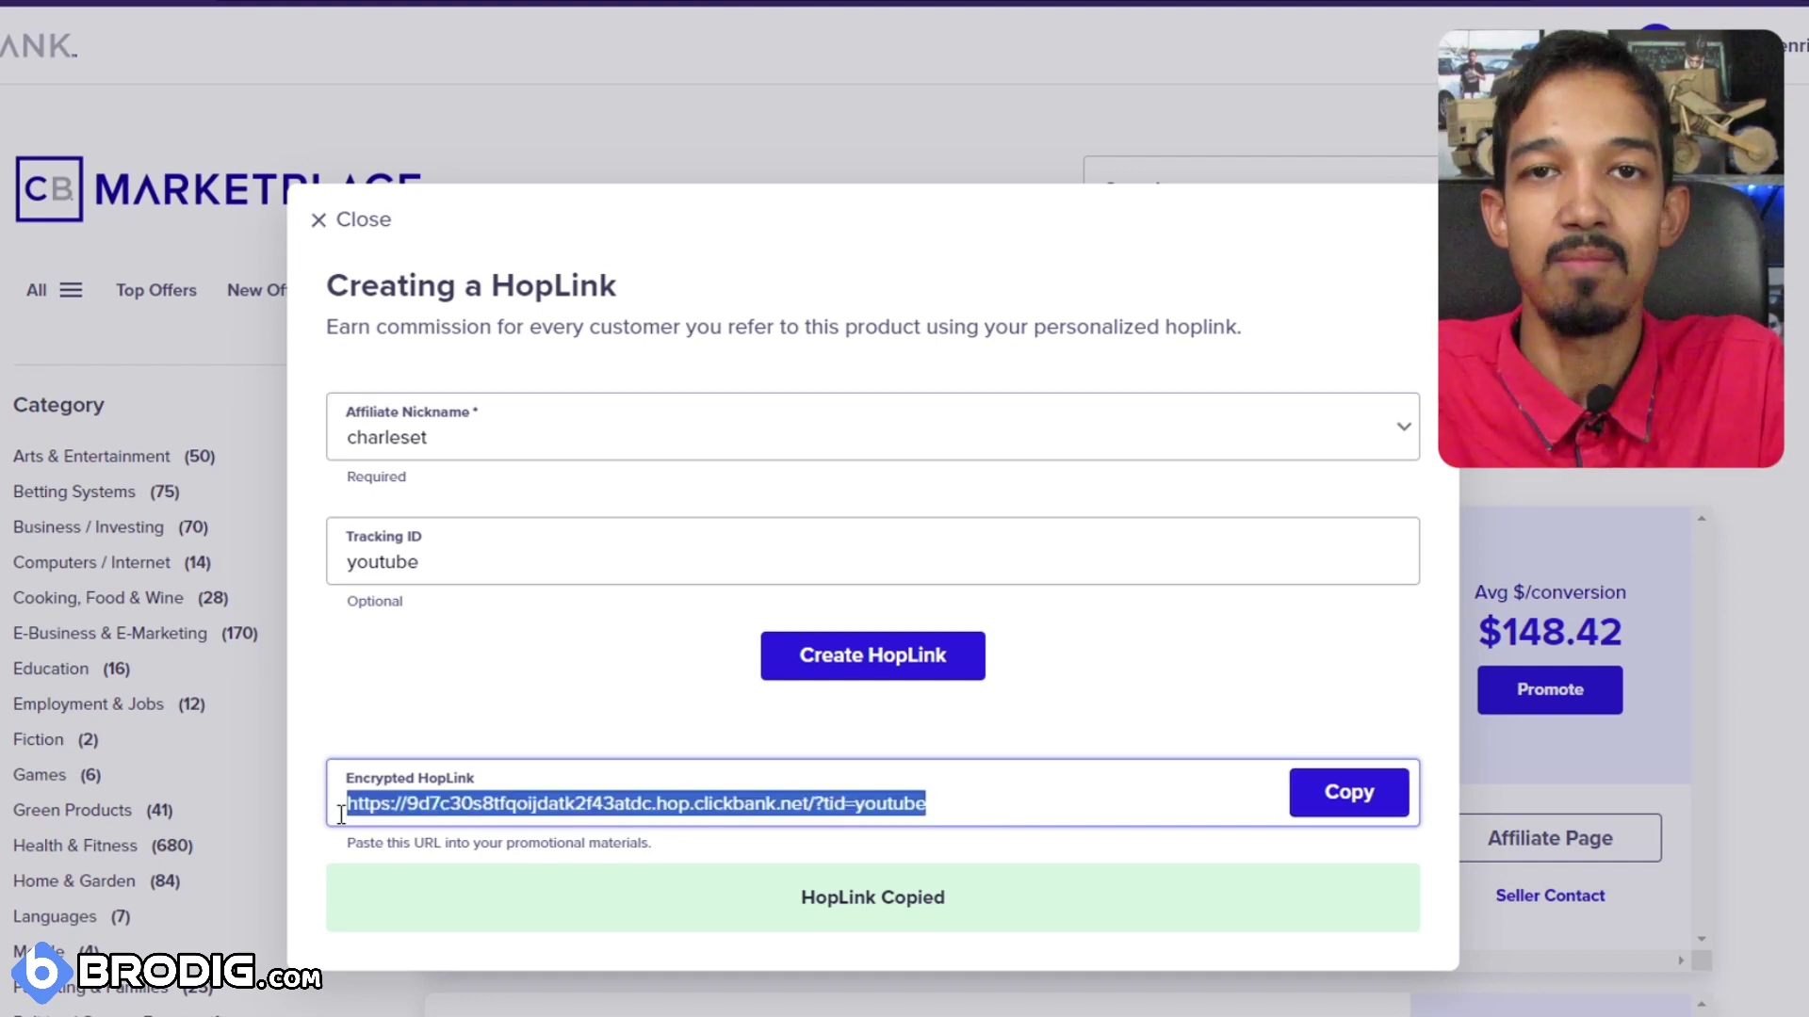